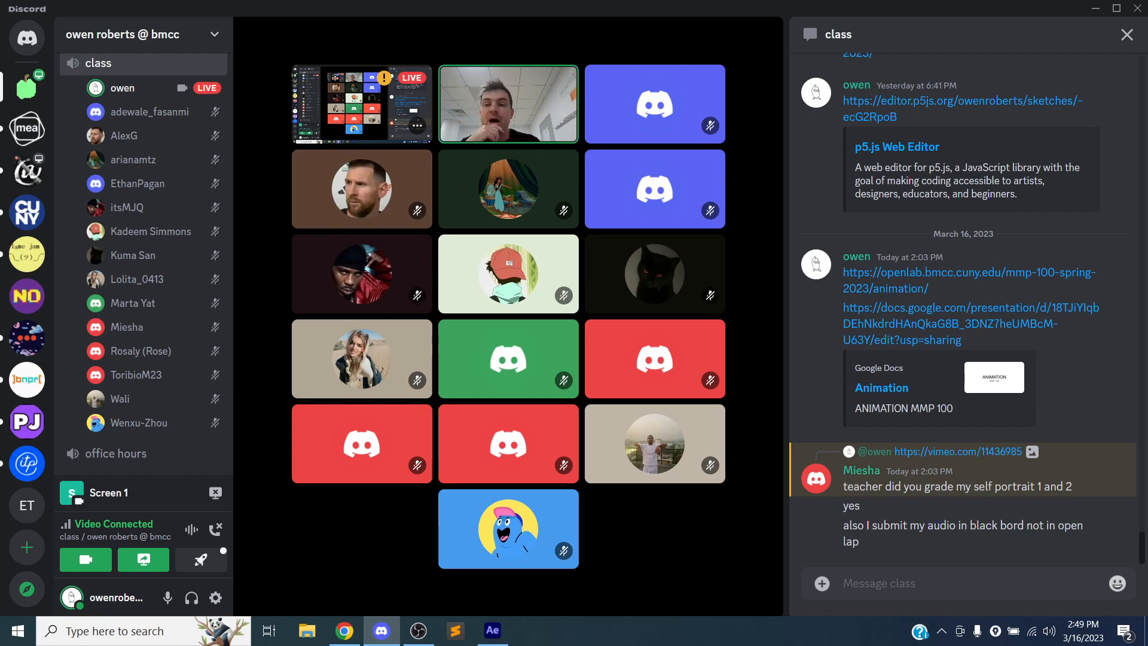
- Switch to After Effects and open the recent project main
mouse_move(688, 519)
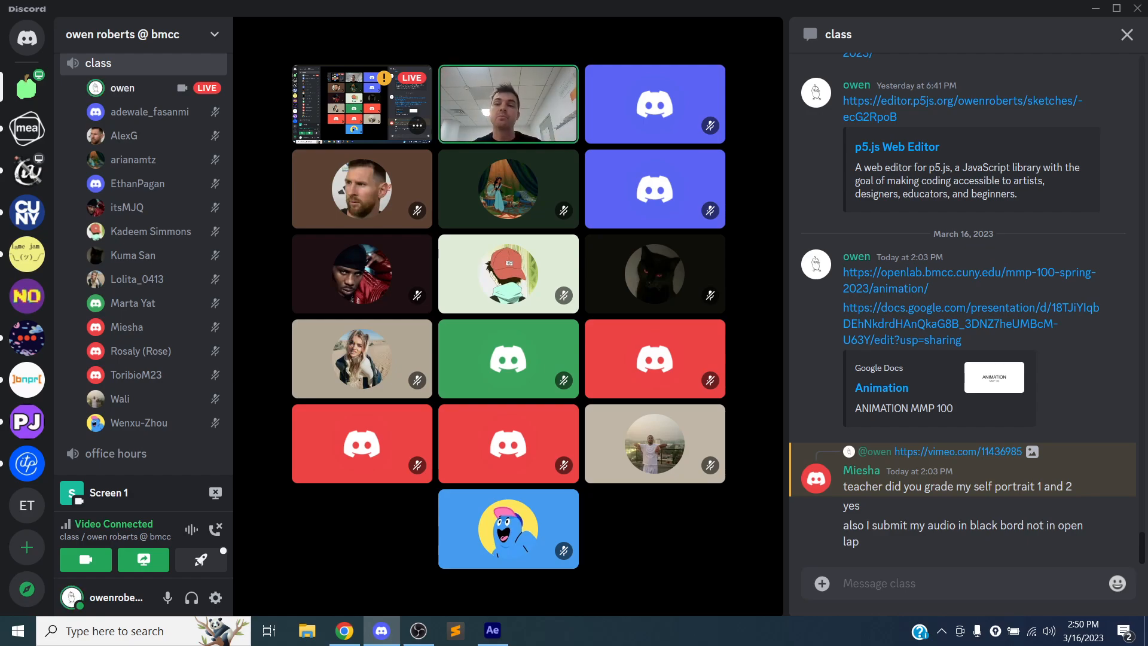
mouse_move(581, 373)
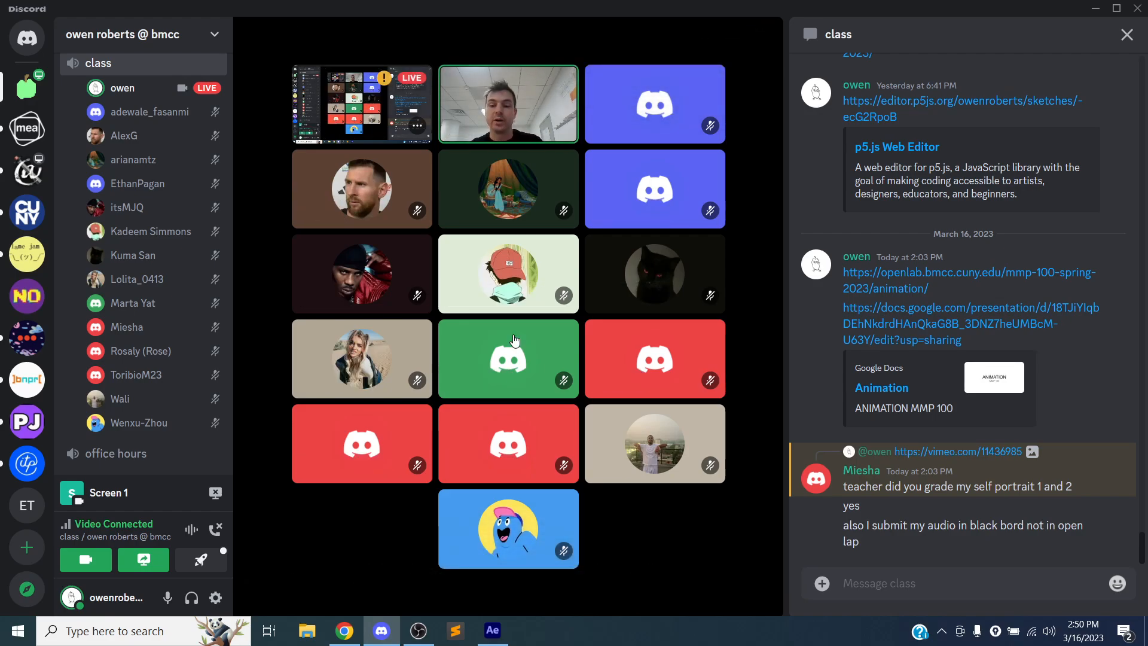
left_click(501, 642)
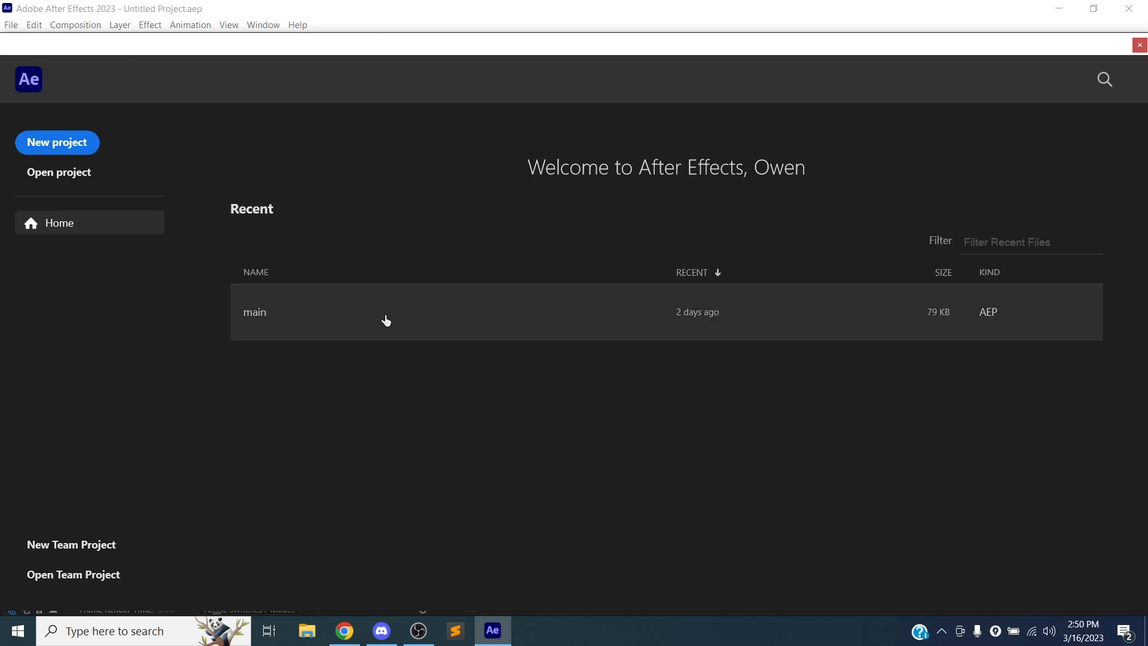
left_click(328, 324)
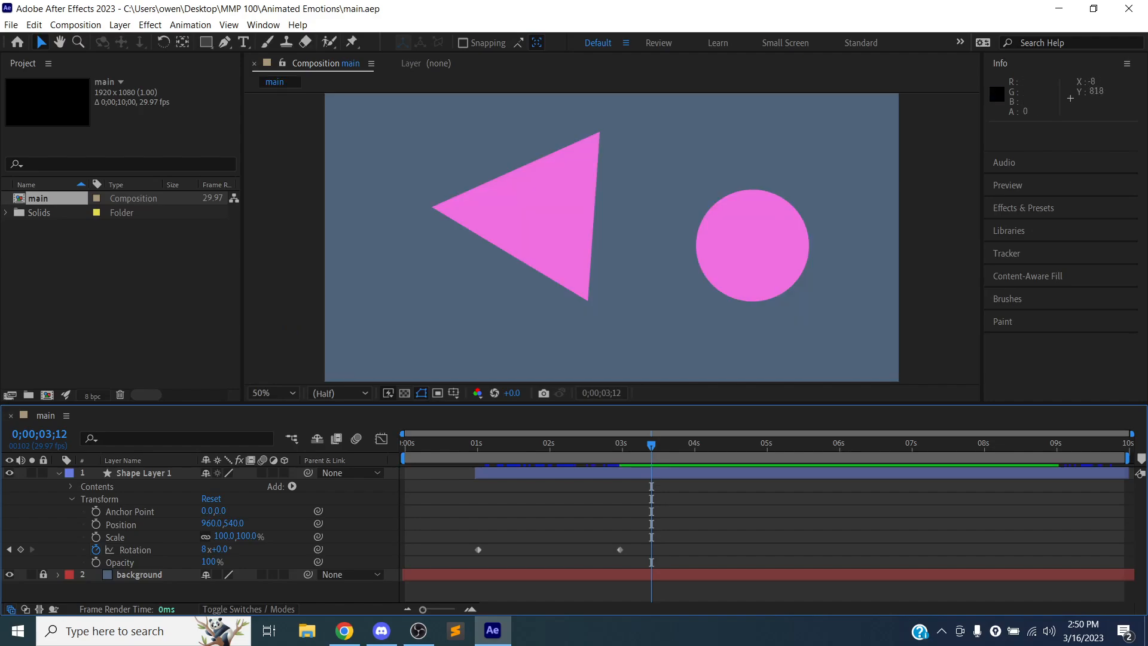
- Collapse the properties of Shape Layer 1 and preview the main composition's animation from the first frame
left_click(72, 498)
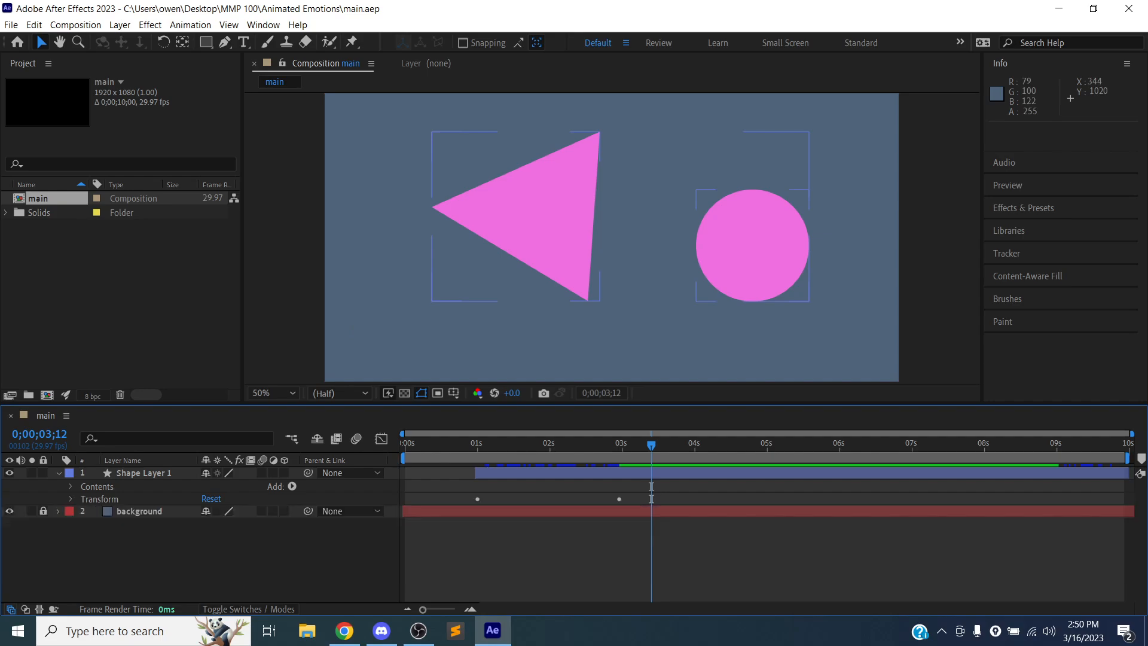
left_click(58, 473)
left_click(413, 479)
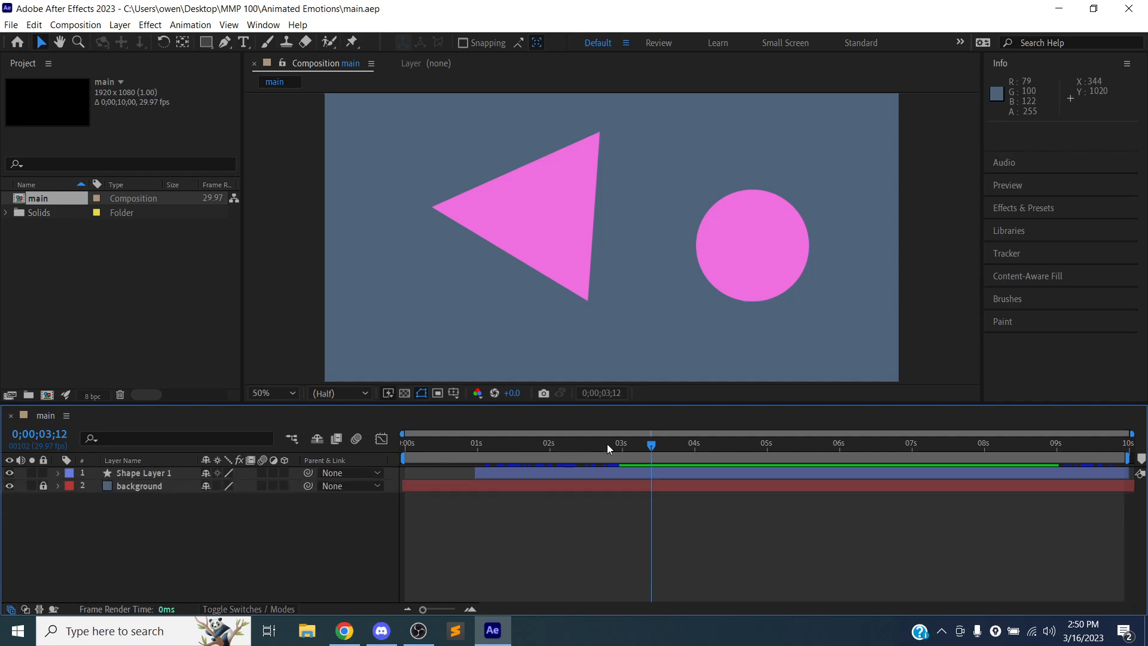
left_click_drag(637, 441, 383, 439)
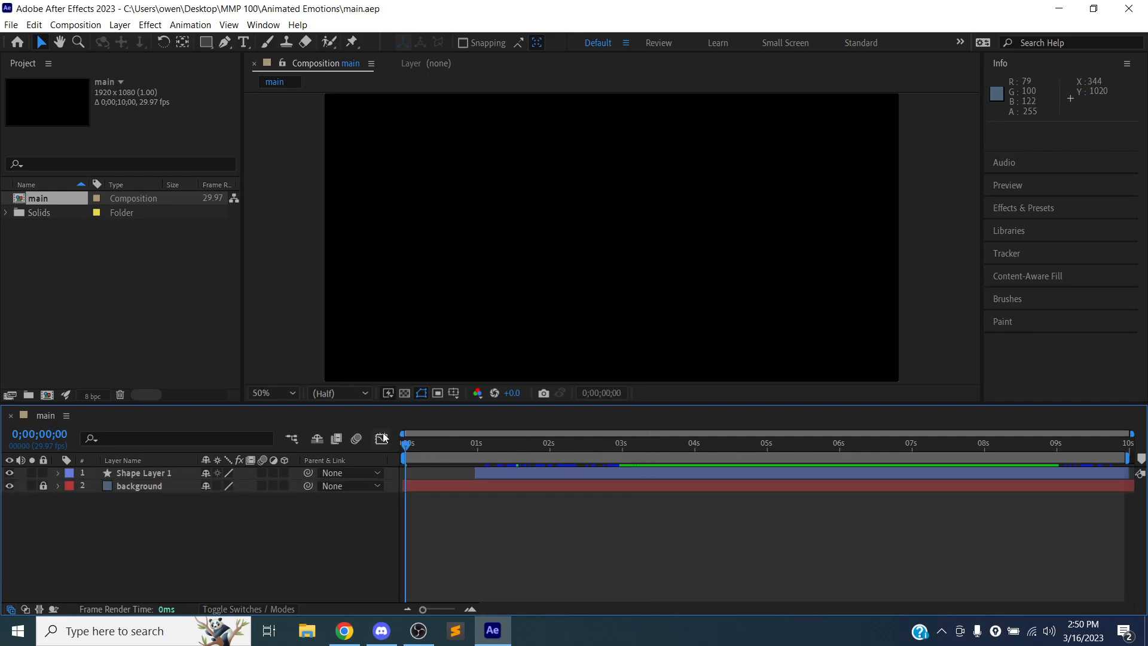
key("space")
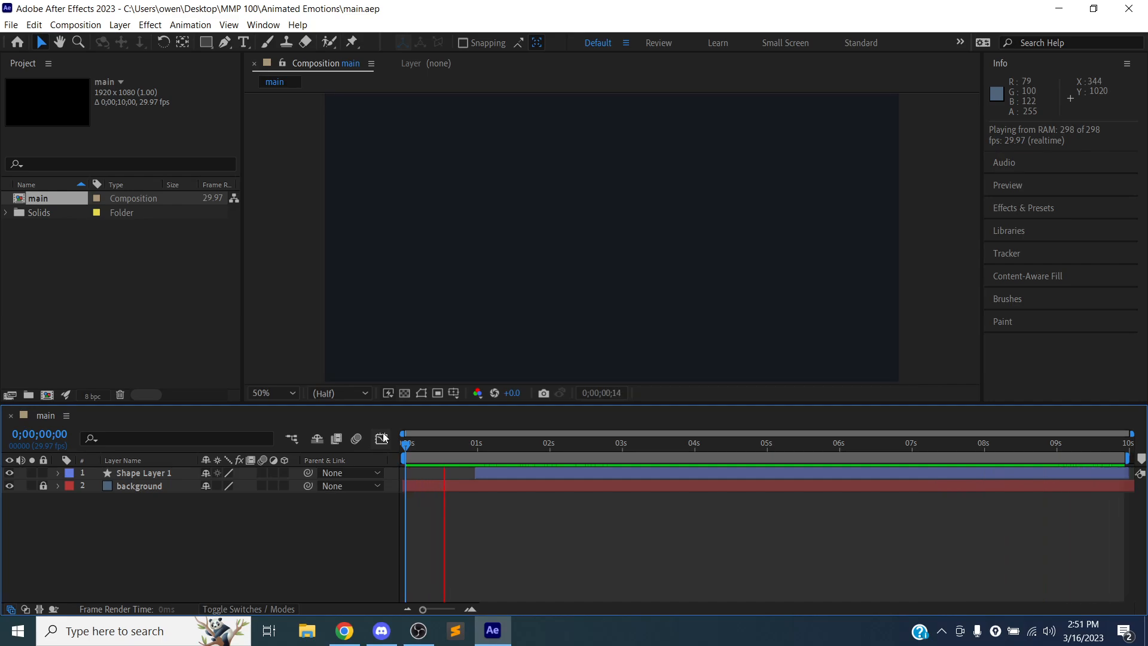
key("space")
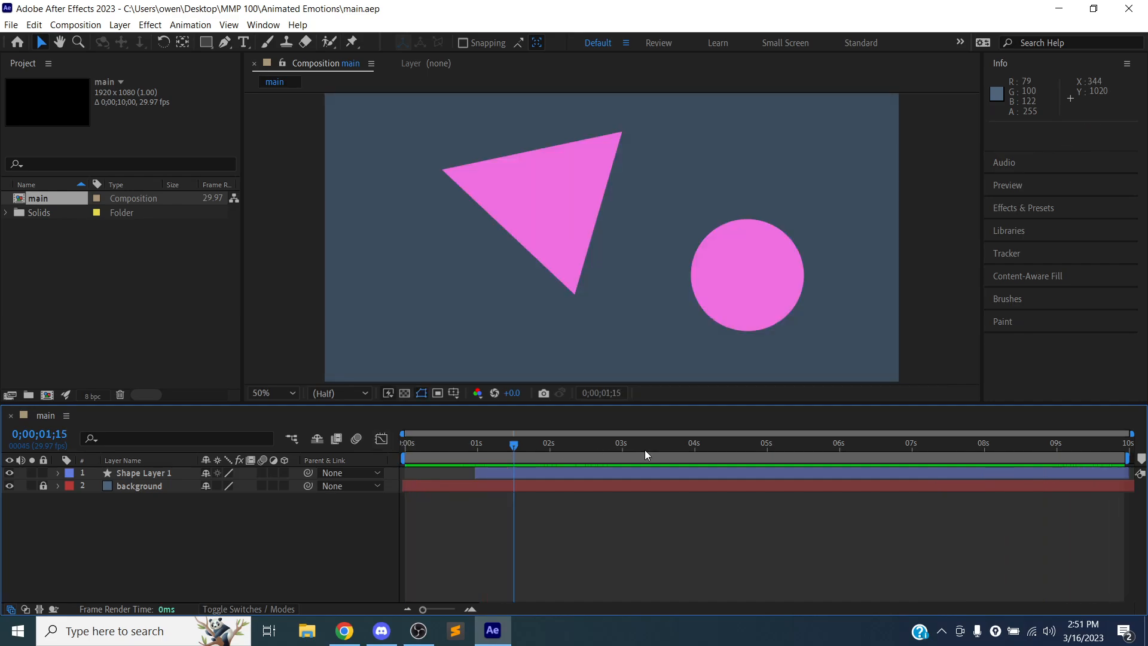
- Trim the end of Shape Layer 1 to about 8 seconds, return to the first frame and save the project
left_click_drag(1128, 472, 985, 478)
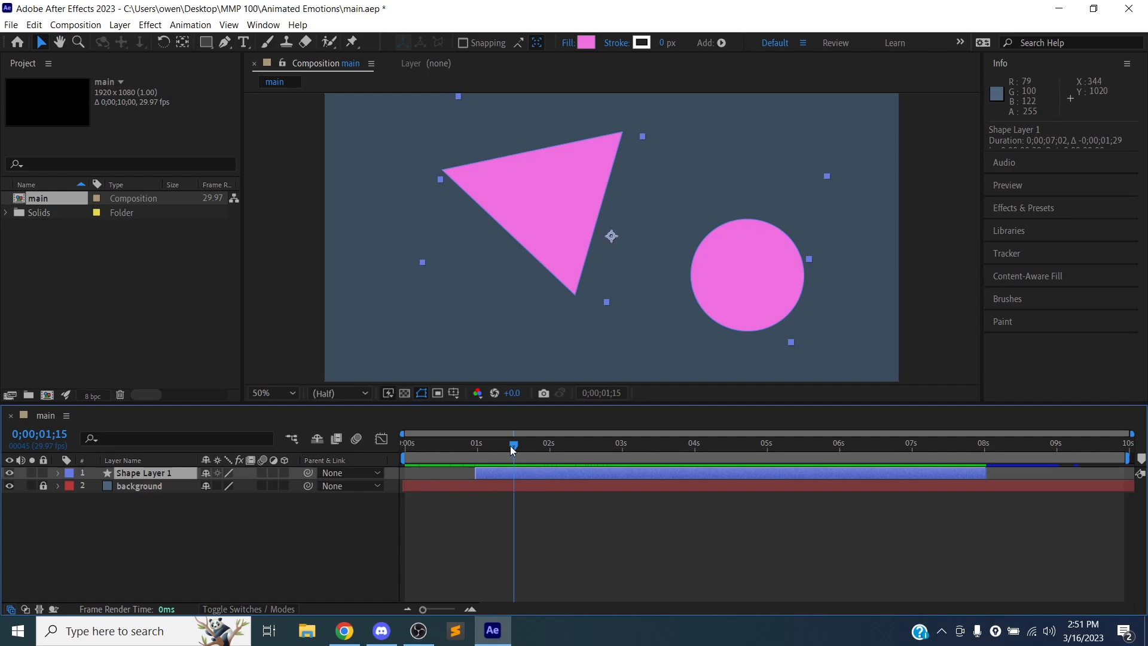
left_click_drag(514, 444, 406, 442)
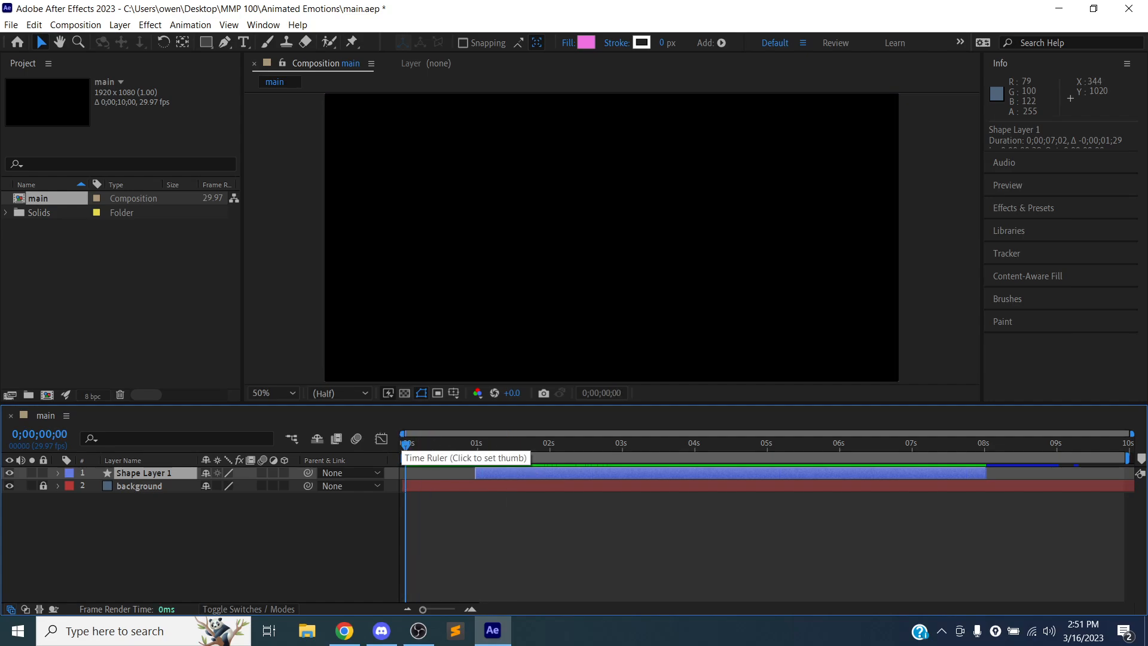
key("ctrl+s")
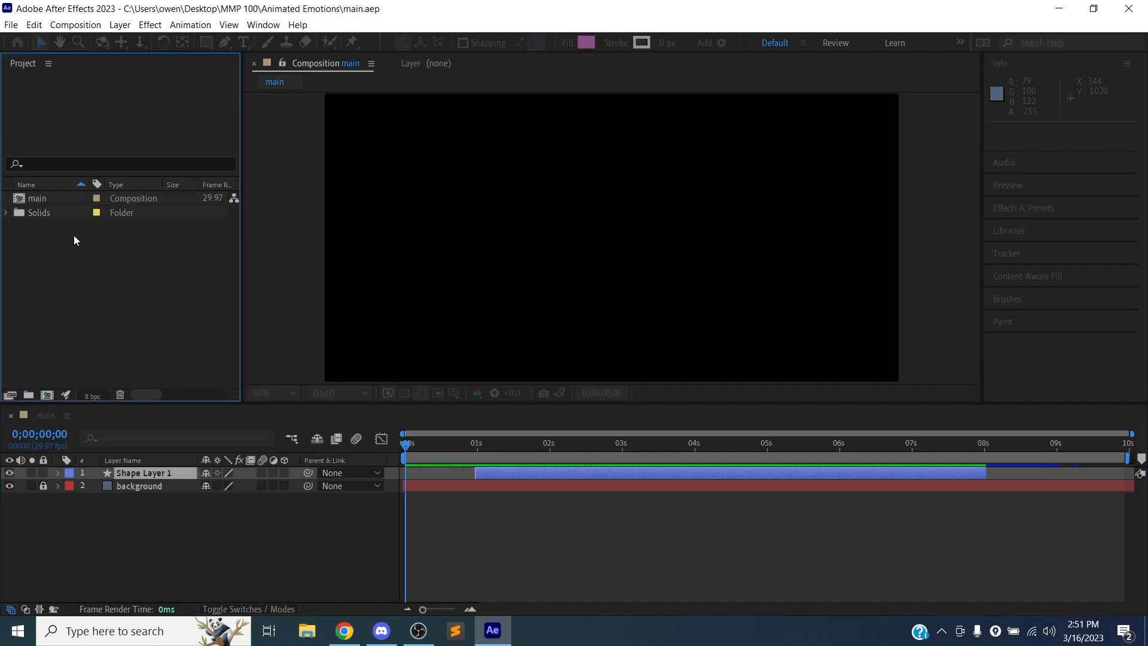
- Create a new composition named circles, keeping the default settings
left_click(58, 198)
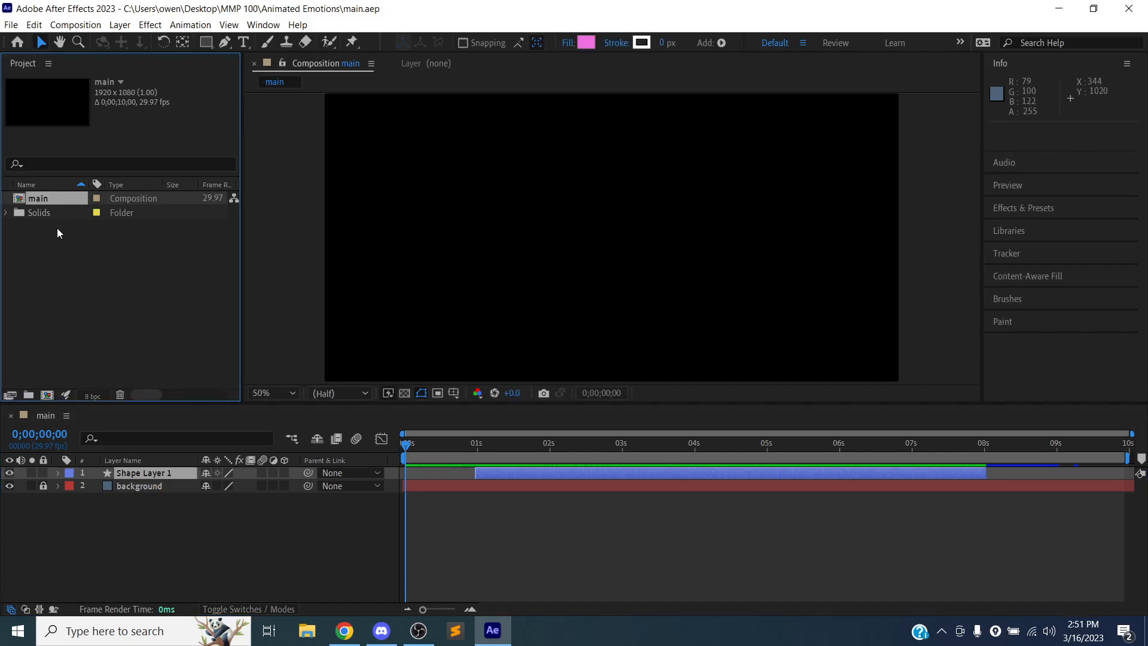
left_click(57, 228)
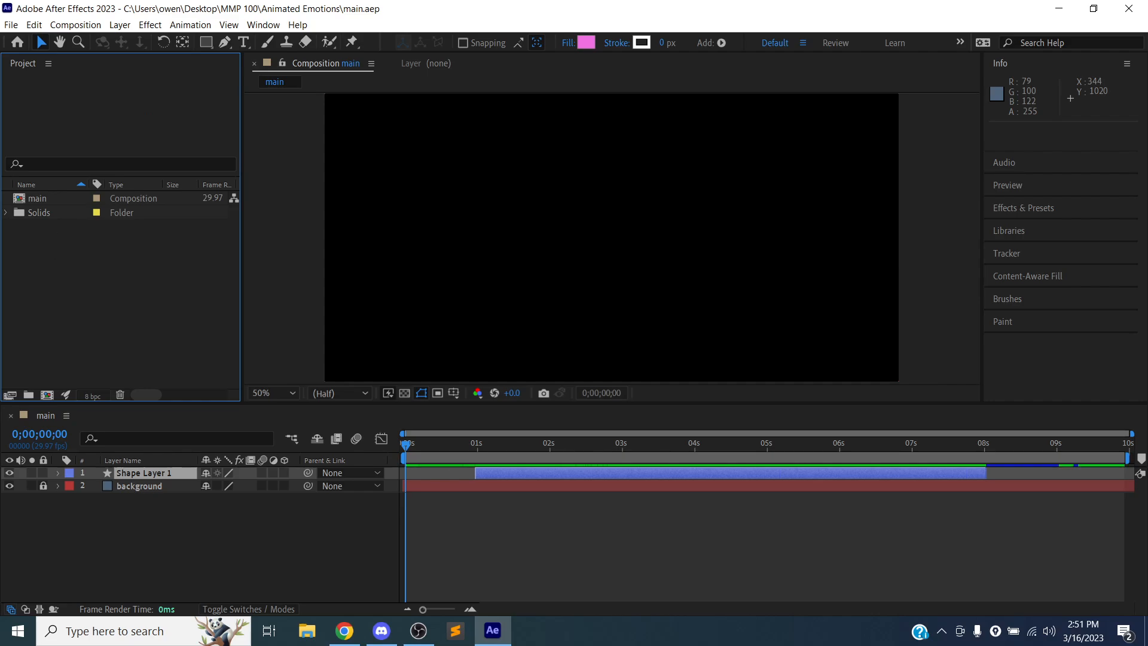
right_click(53, 244)
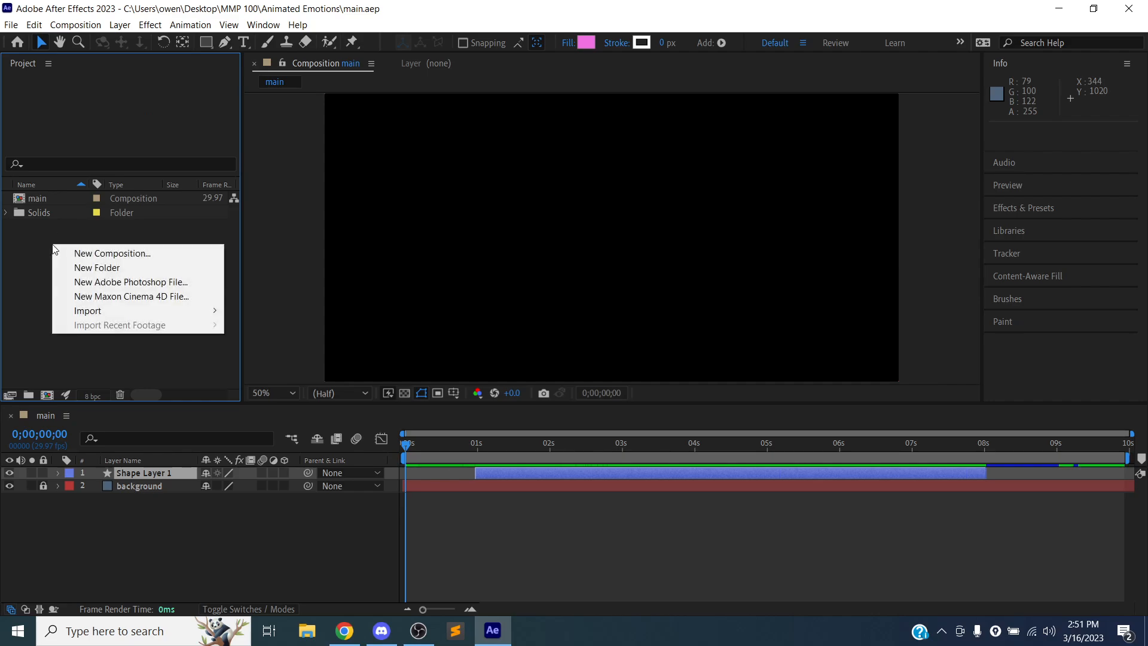
left_click(86, 255)
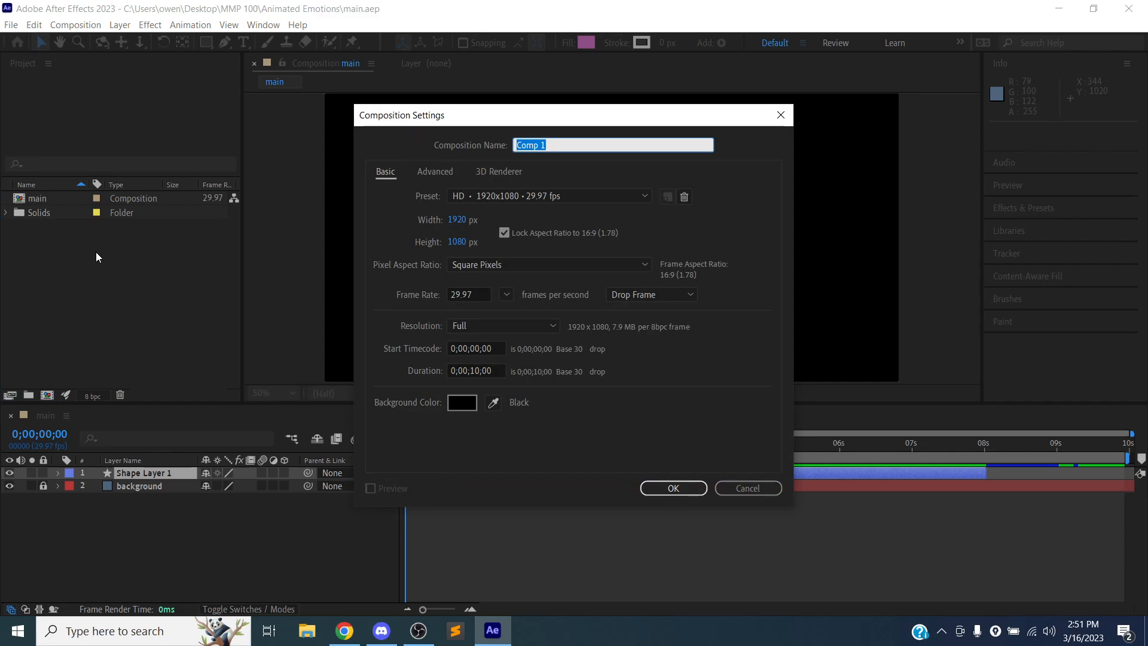
type("circles")
key("Return")
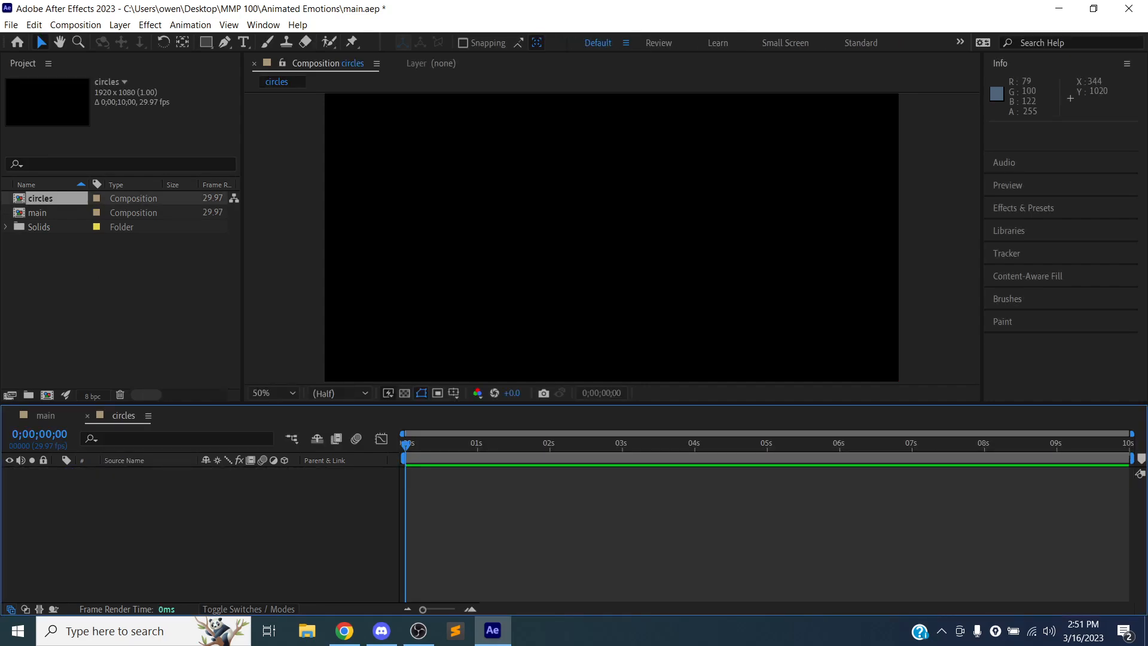
left_click(74, 25)
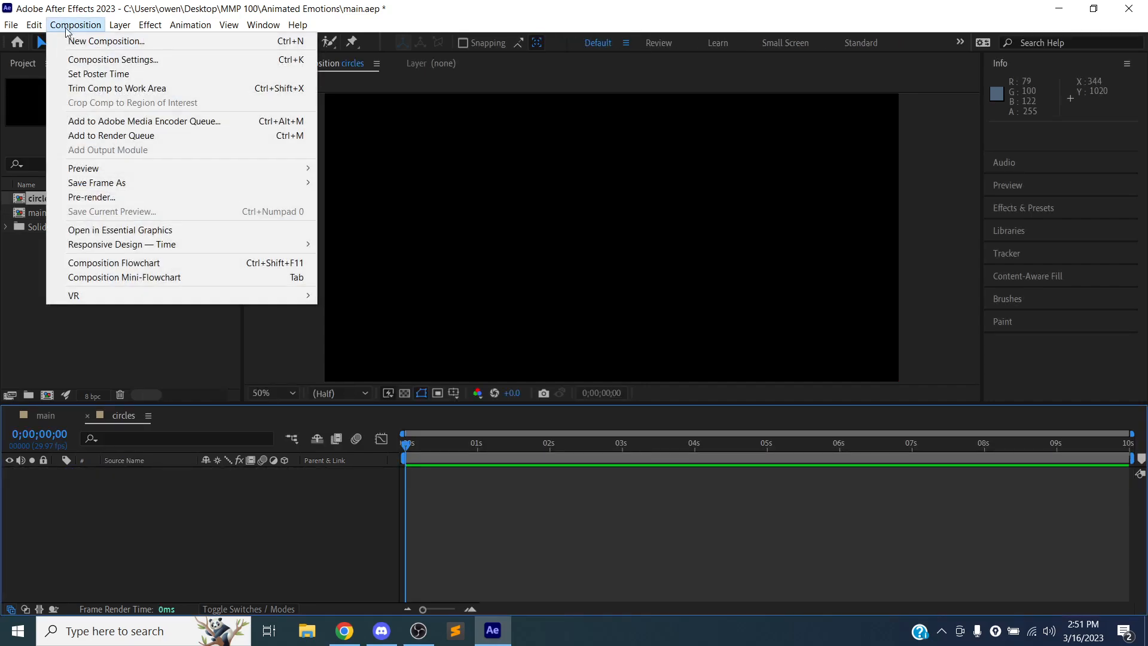
left_click(81, 27)
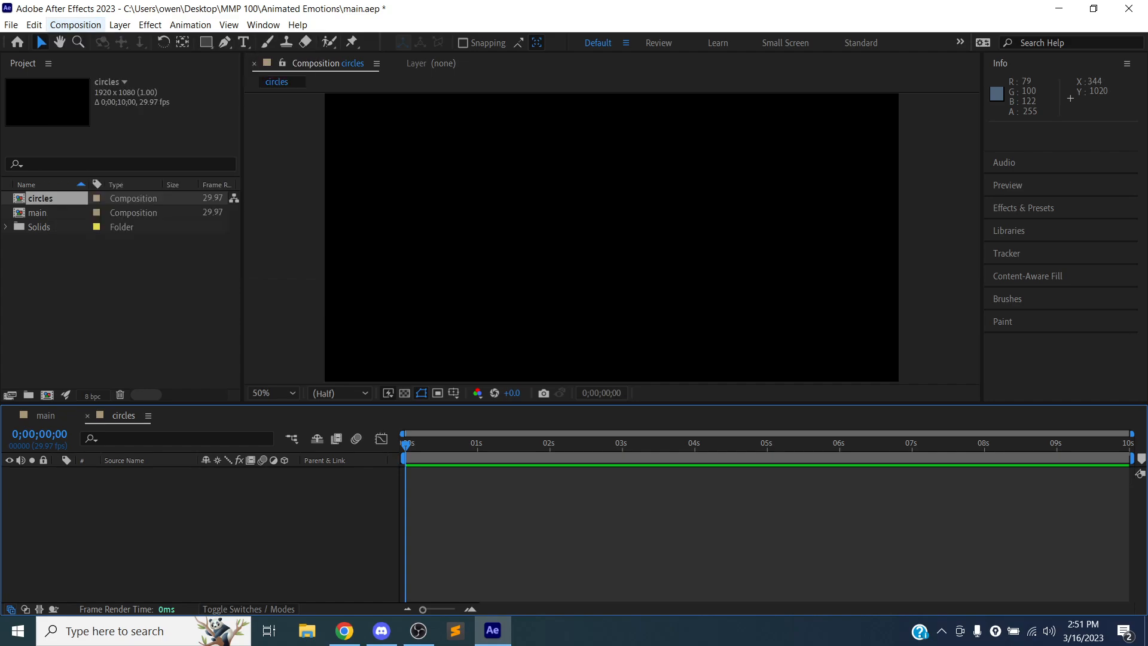
left_click(81, 26)
left_click(90, 41)
left_click(66, 246)
left_click(37, 201)
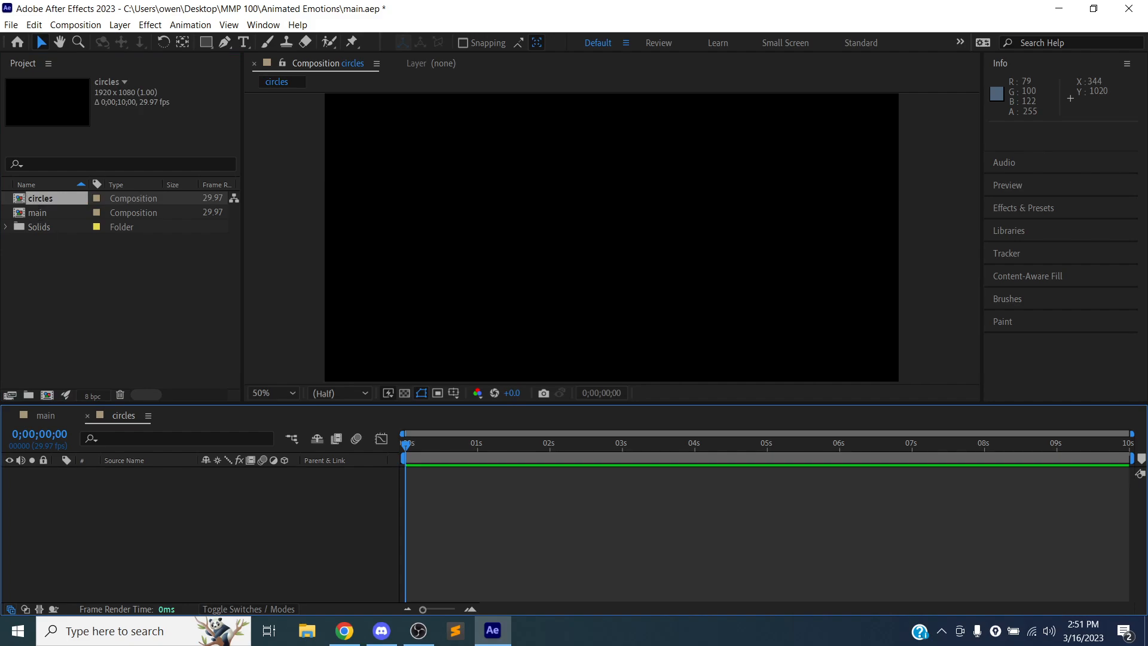
left_click(49, 245)
left_click(40, 203)
left_click(46, 260)
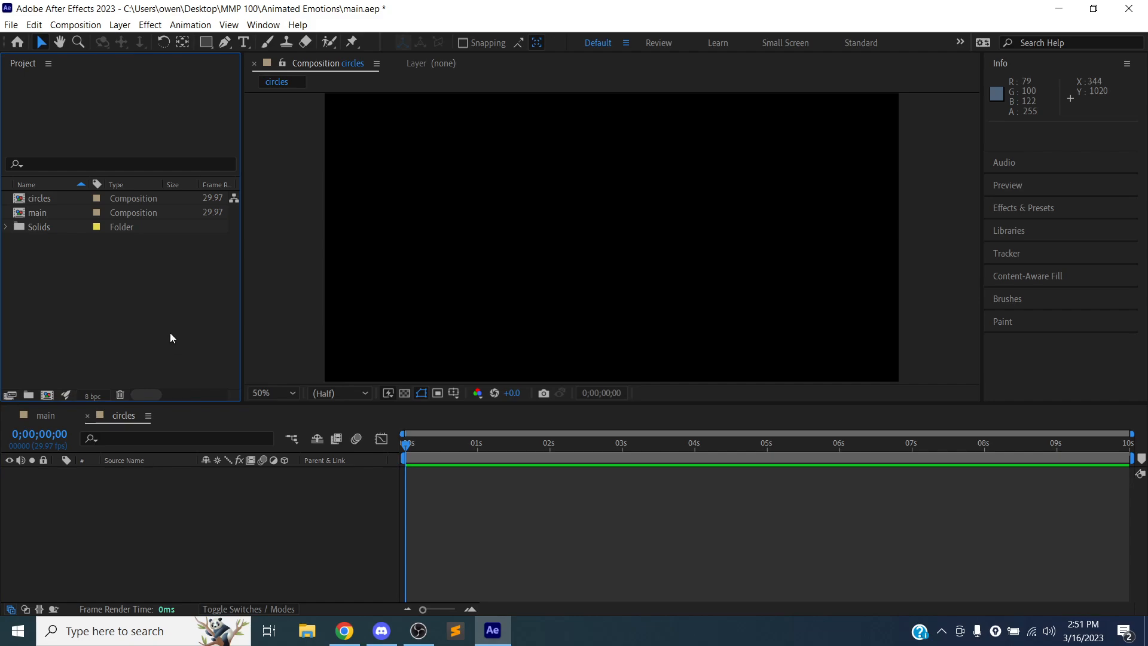
left_click(41, 200)
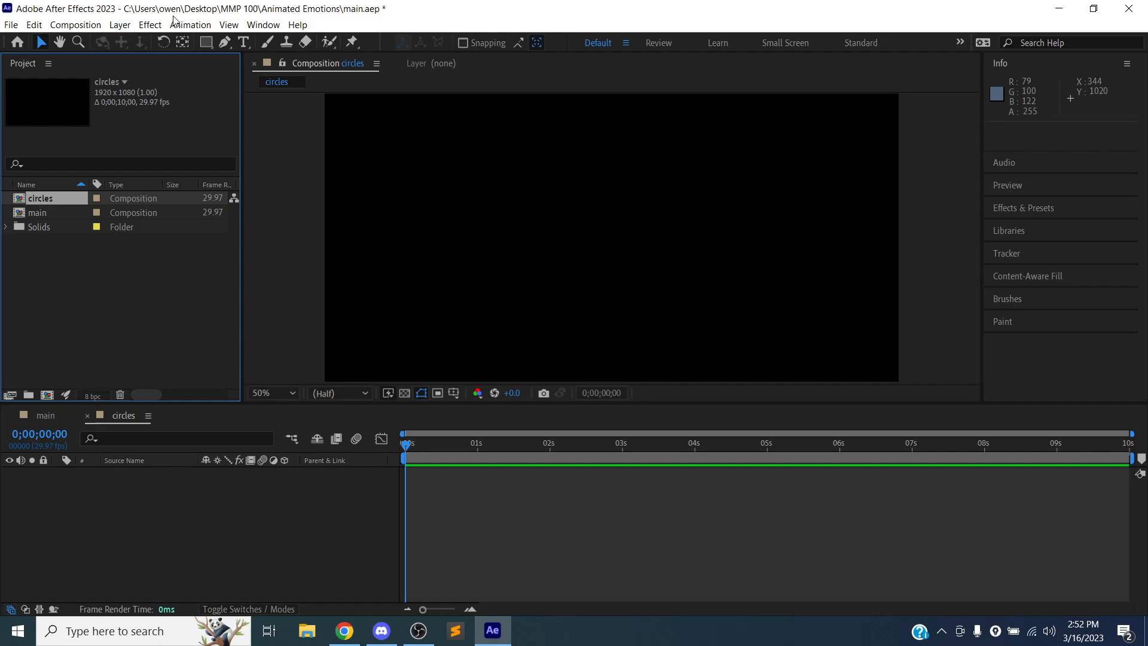
left_click(119, 27)
left_click(119, 26)
left_click(190, 24)
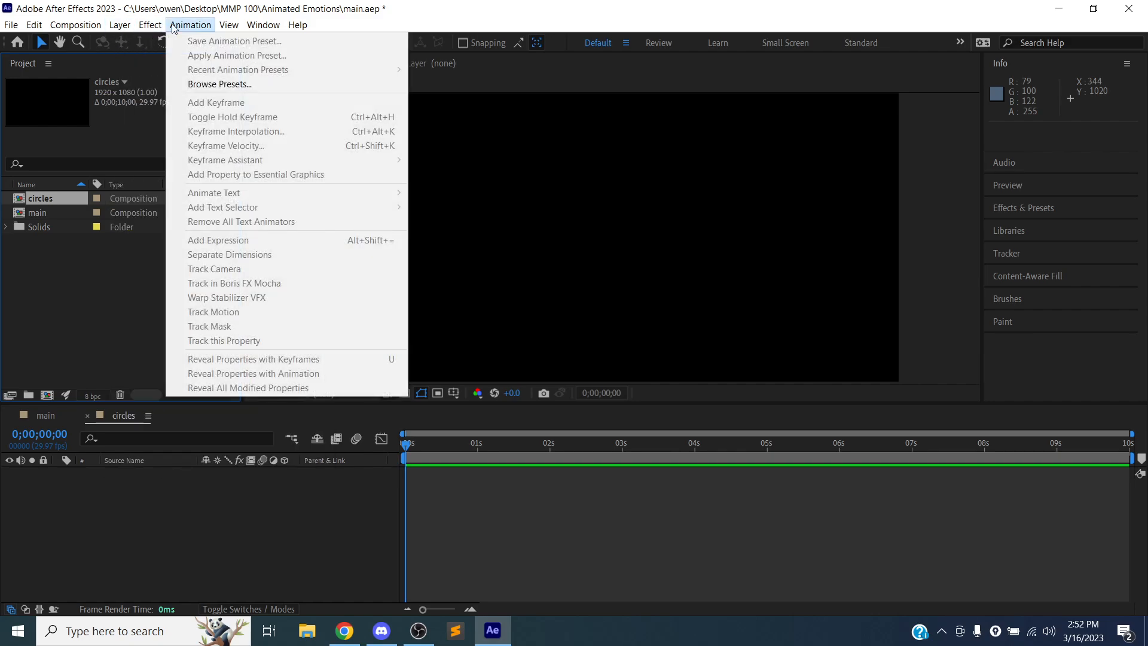
left_click(190, 25)
left_click(96, 26)
left_click(96, 27)
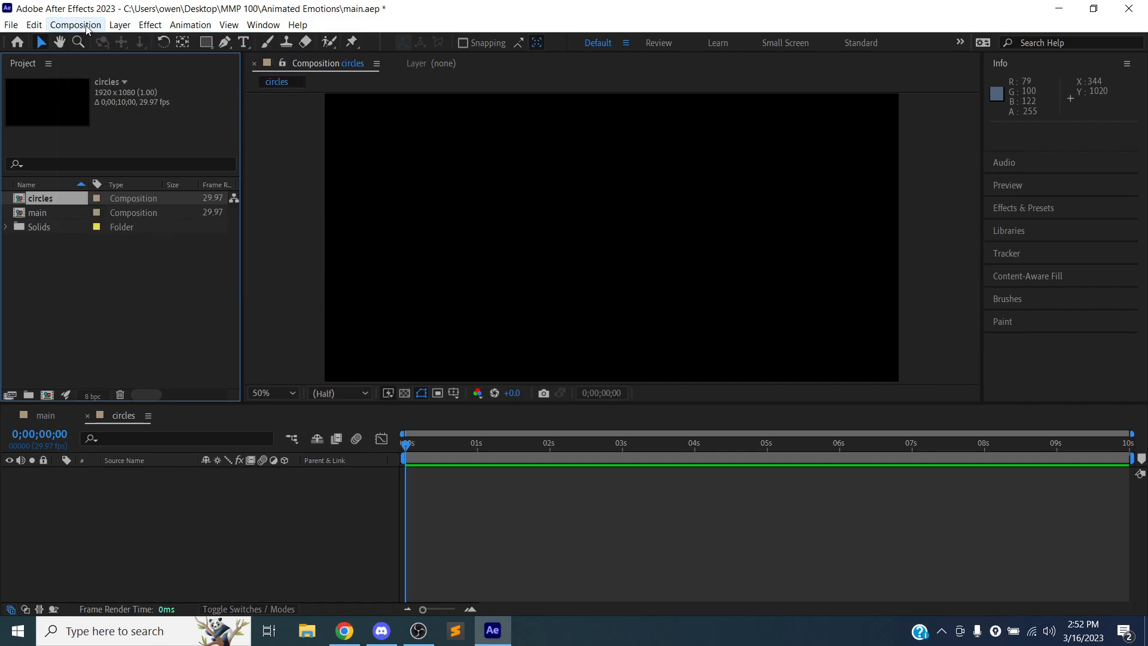
- Add a shape layer to the circles composition and draw an ellipse about 190 × 168 px near the frame's lower-left corner
right_click(143, 483)
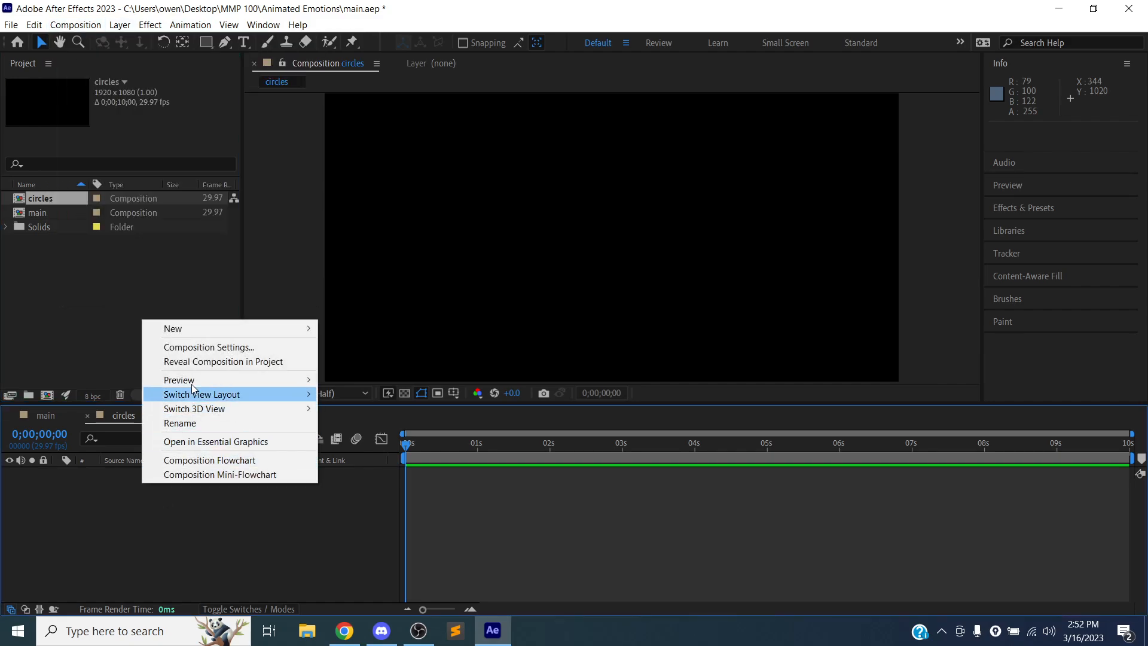
mouse_move(259, 328)
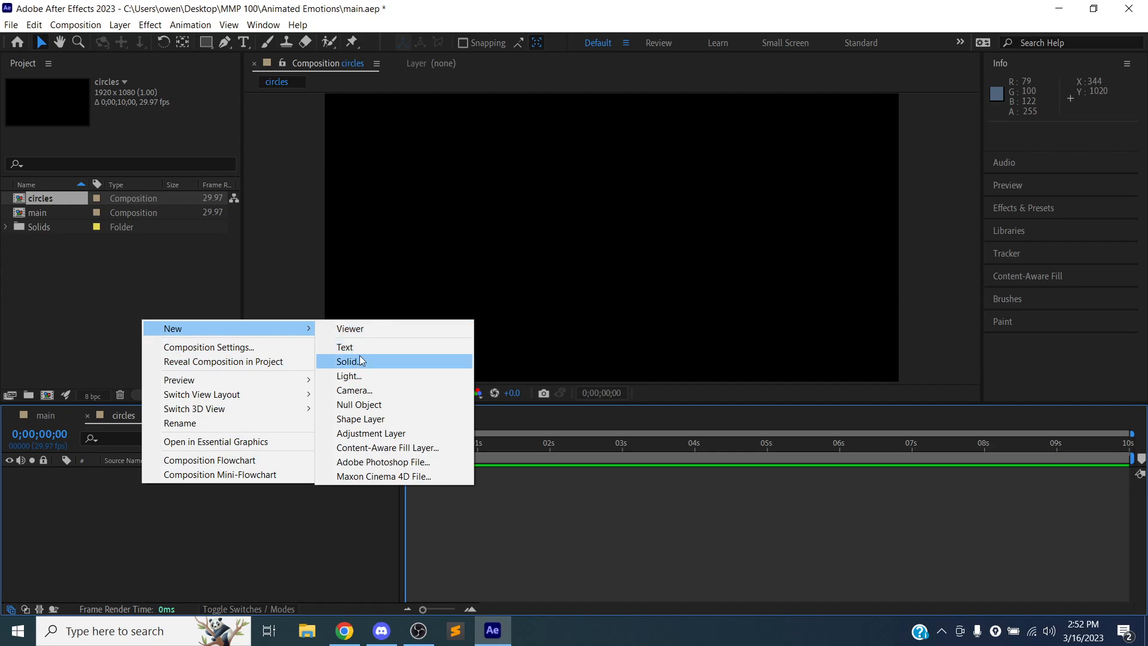
left_click(378, 419)
key("q")
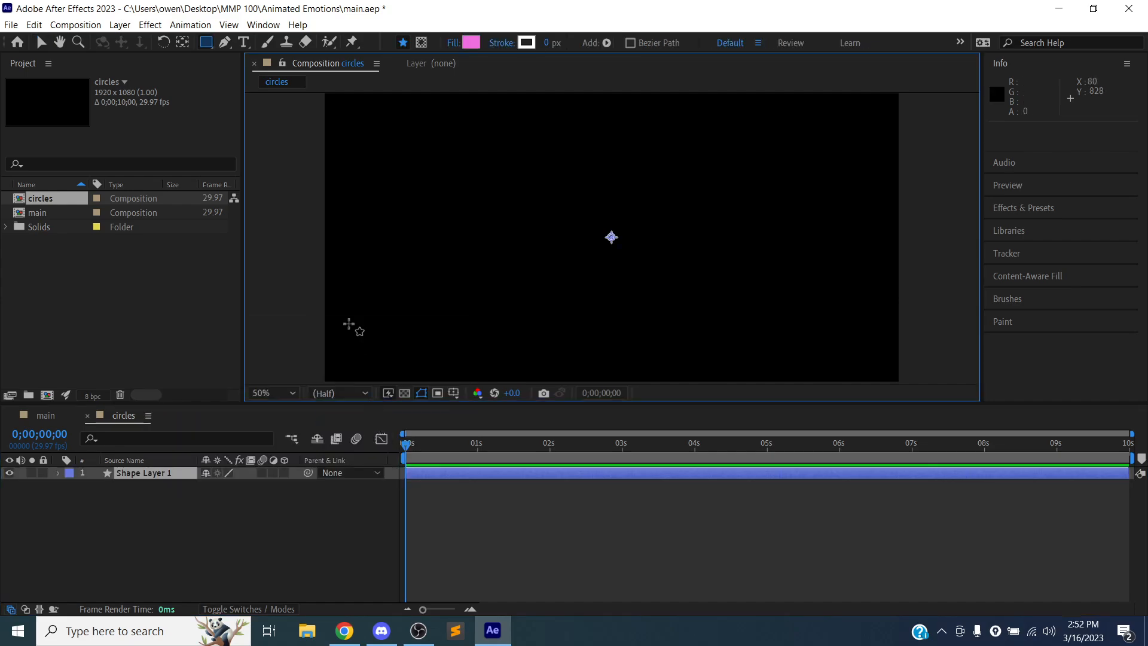
left_click(211, 52)
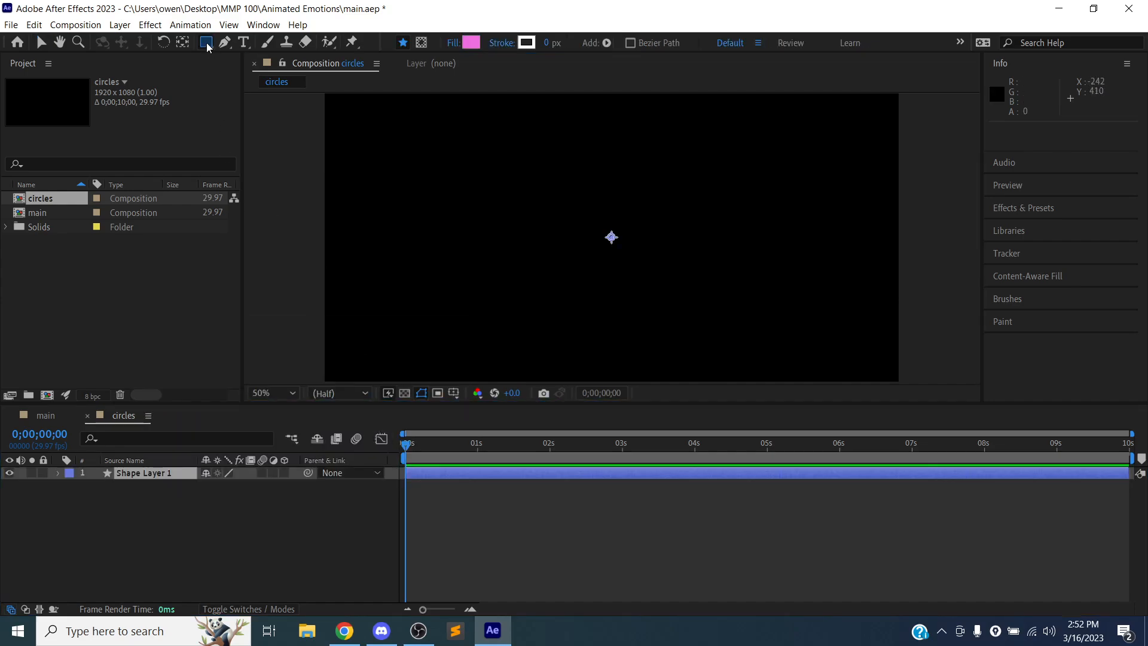
left_click_drag(206, 42, 254, 74)
left_click_drag(359, 308, 417, 359)
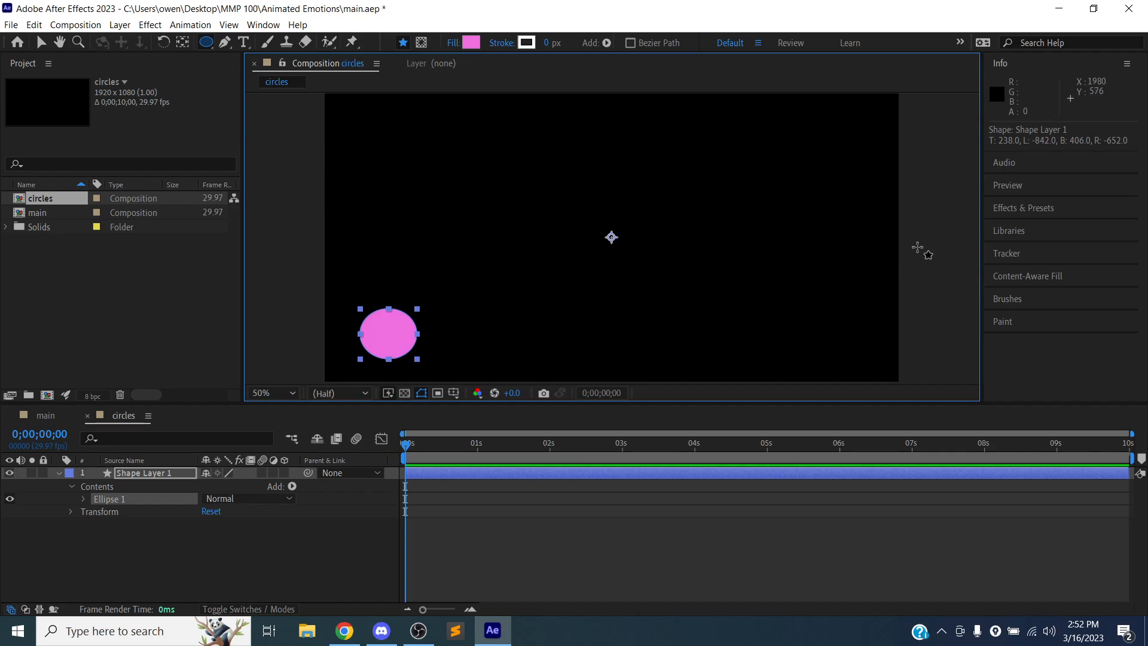
- Change the ellipse's fill color to light green, RGB 110, 240, 162
left_click(470, 42)
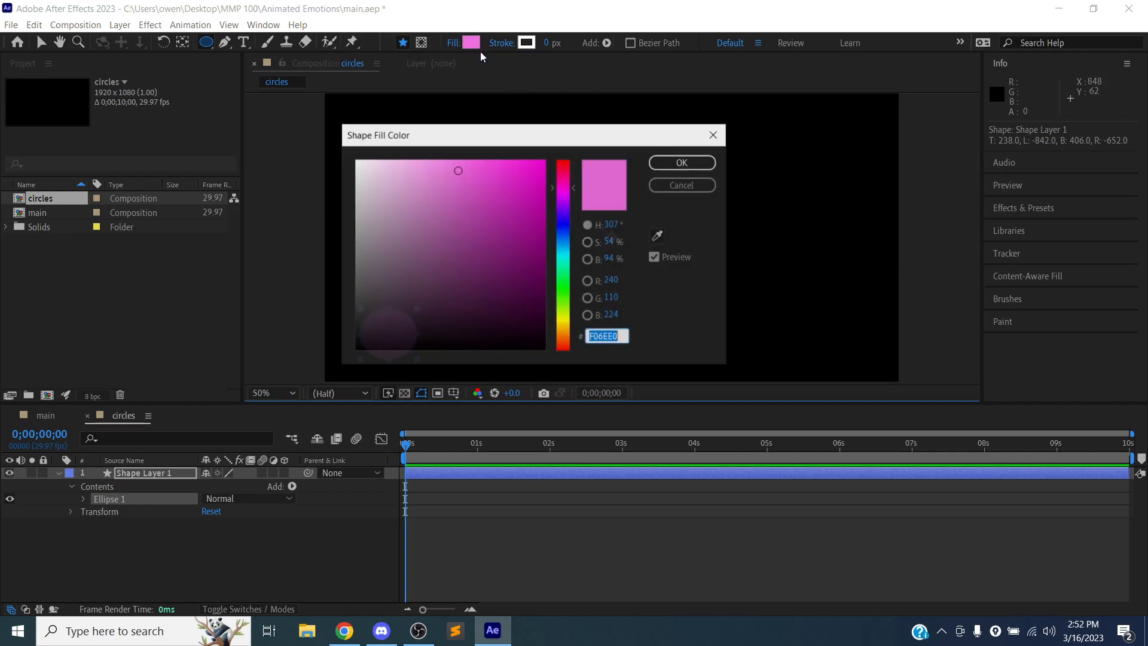
left_click_drag(573, 210, 572, 274)
left_click(675, 163)
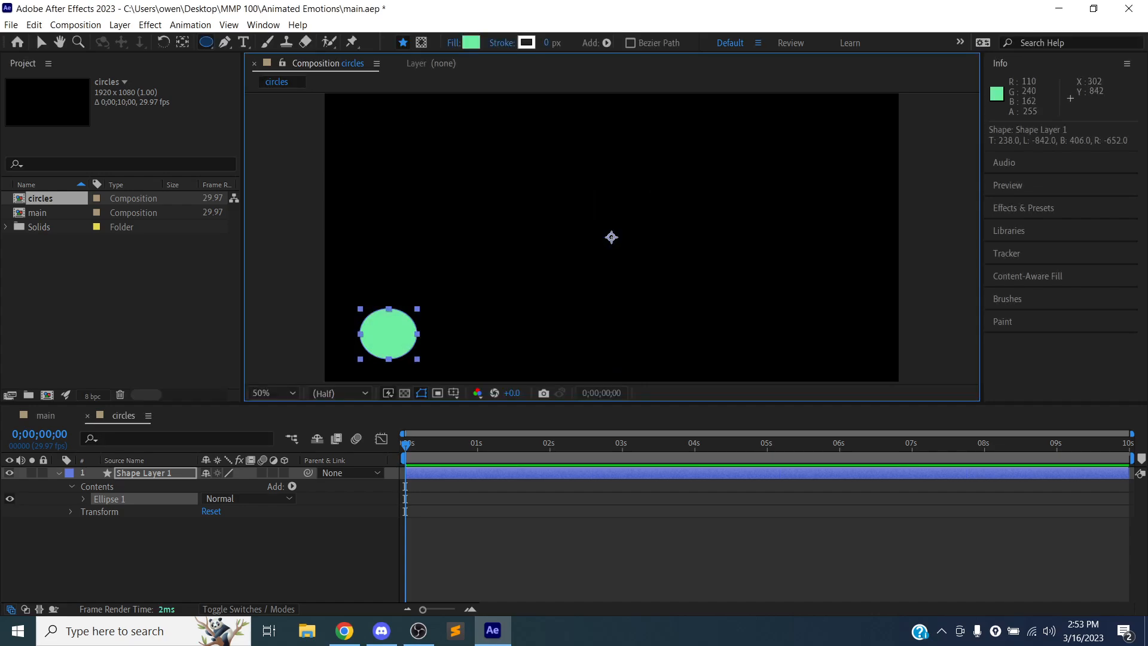
- Show the Transform properties of Shape Layer 1 and enable Position keyframing at 0 seconds
left_click(72, 488)
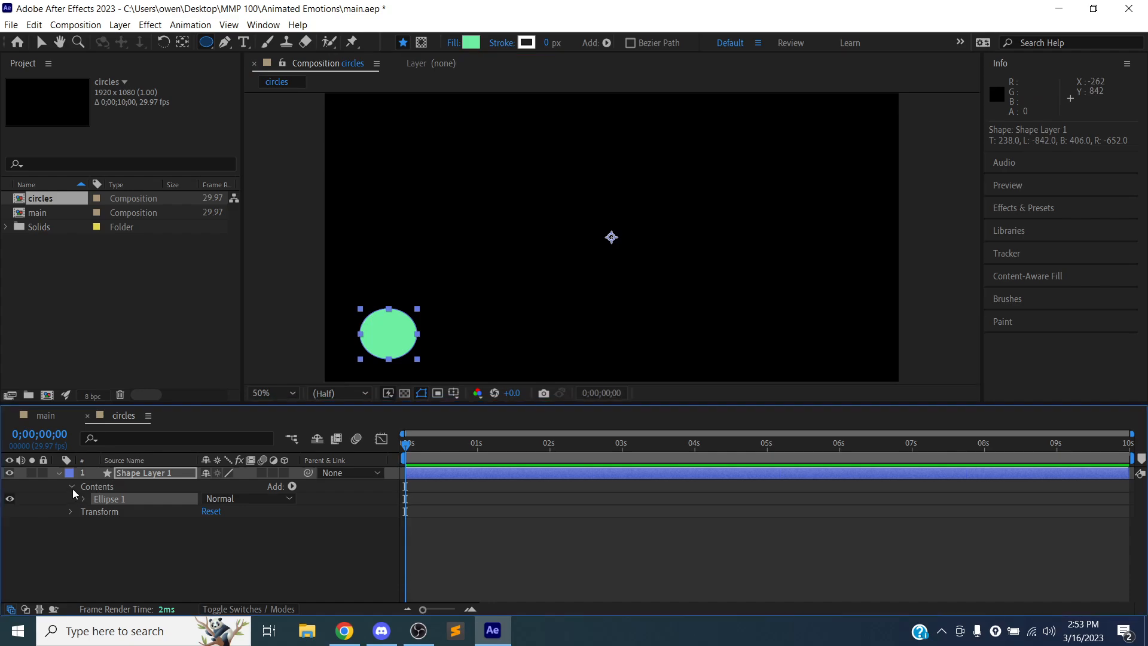
left_click(95, 499)
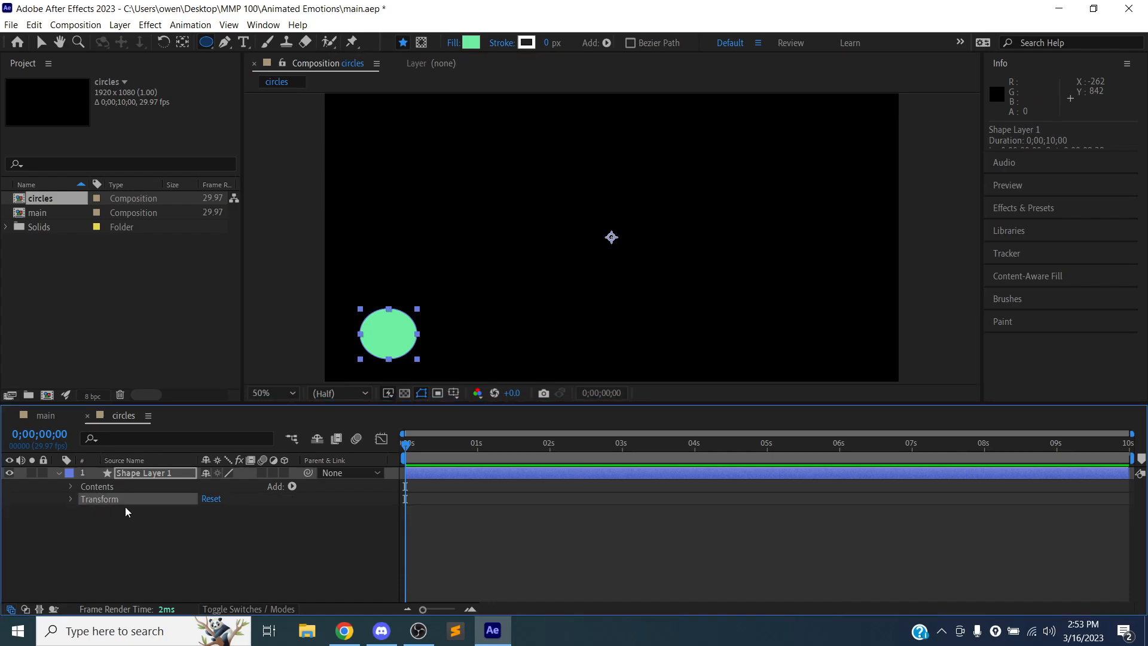
left_click(71, 500)
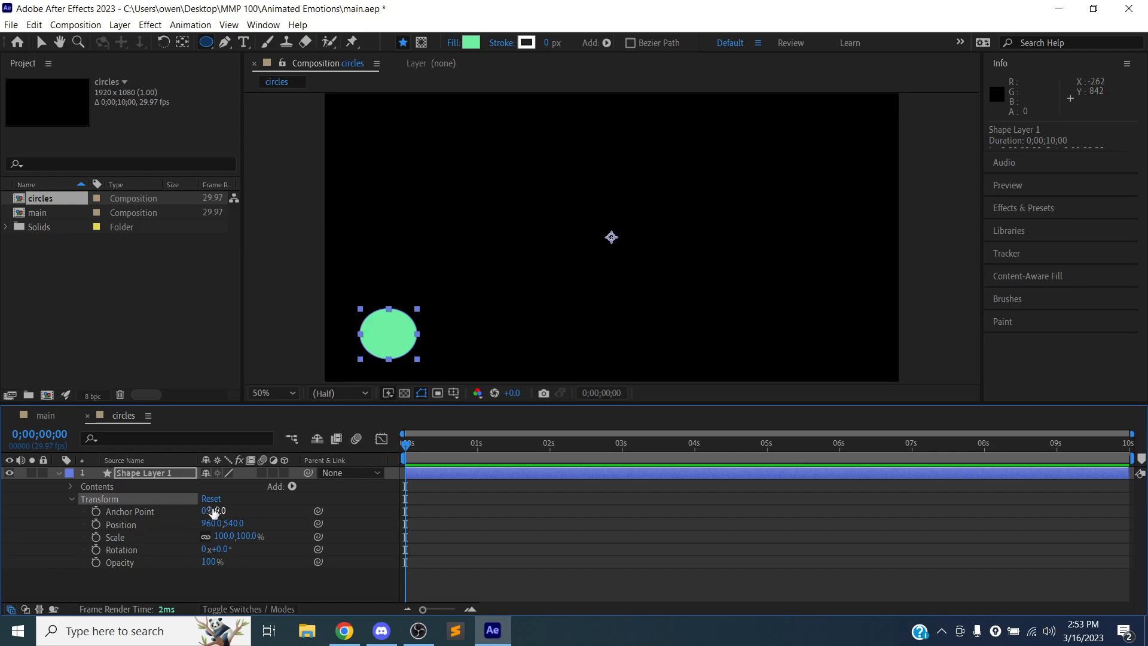
left_click(96, 524)
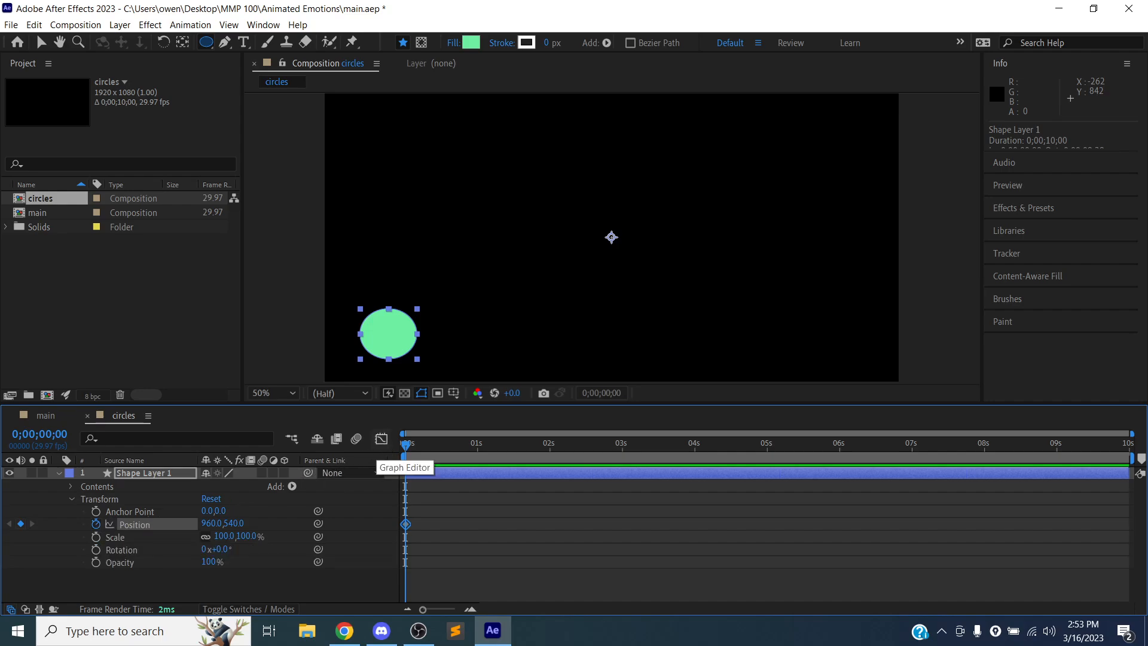
- At 0;00;00;15, move the green ellipse straight up to a layer position of about 956, 78
left_click_drag(413, 446, 443, 450)
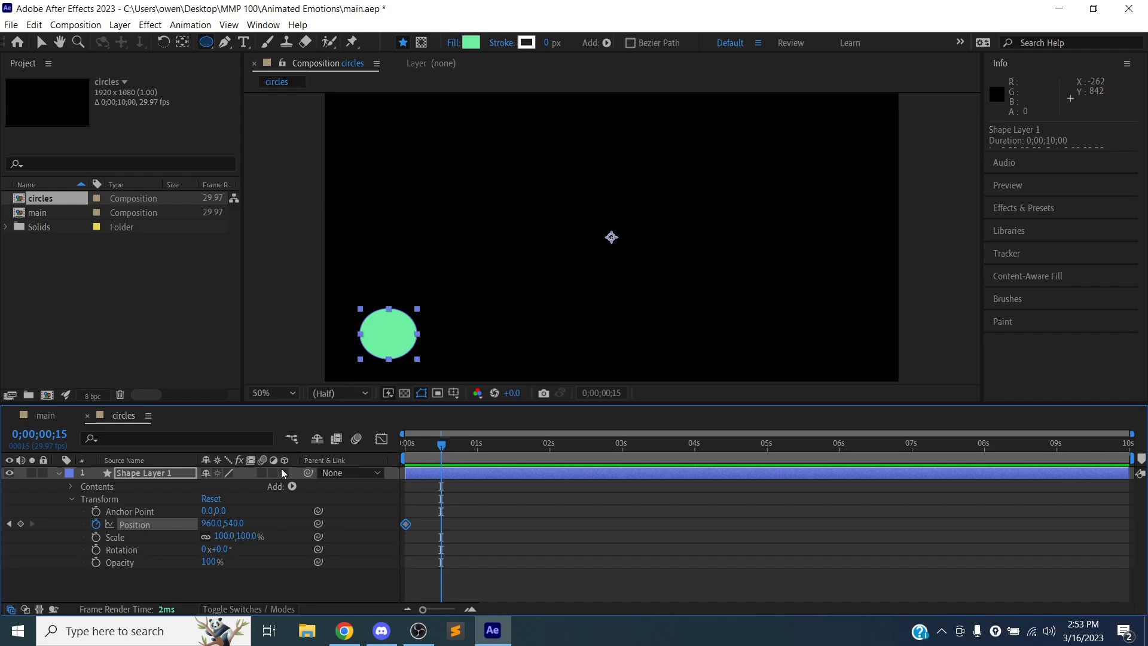
left_click(40, 41)
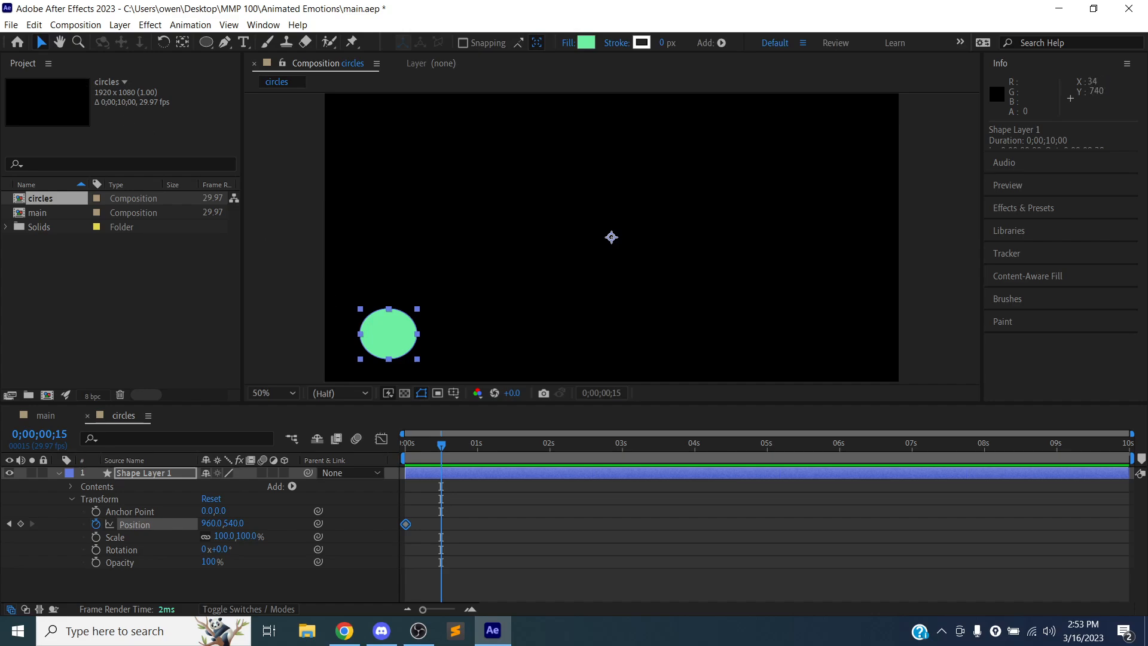
left_click(389, 339)
left_click_drag(385, 295, 387, 203)
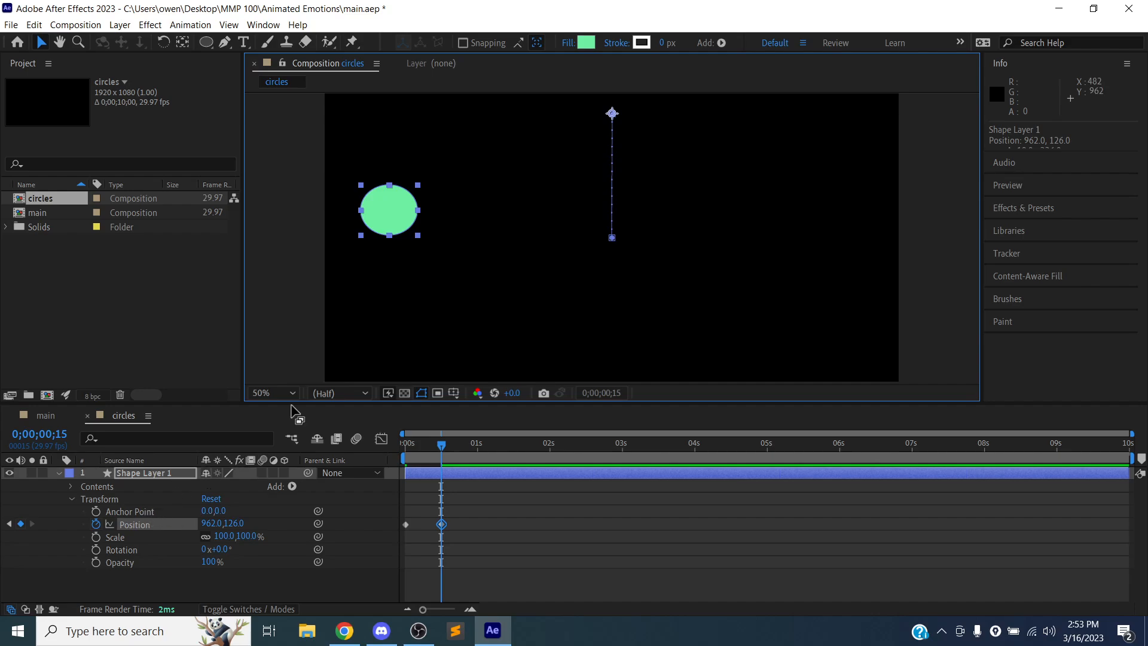
mouse_move(385, 211)
left_mouse_down()
mouse_move(382, 184)
mouse_move(383, 195)
left_mouse_up()
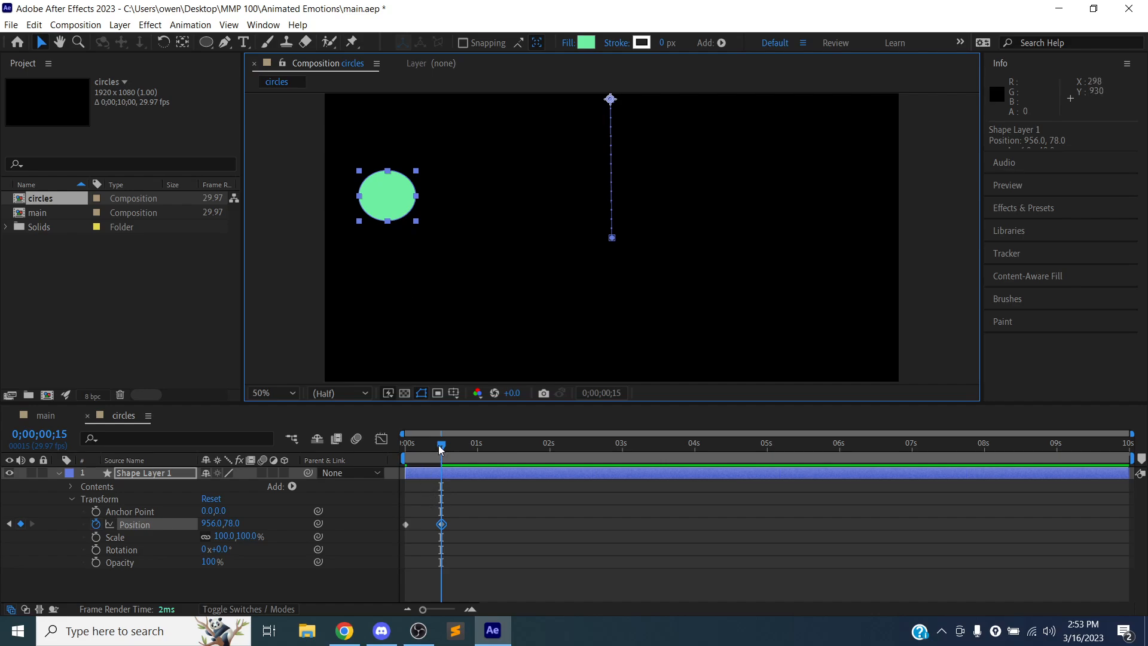
- Preview the ellipse's upward movement from the start of the circles composition
left_click_drag(441, 449, 398, 449)
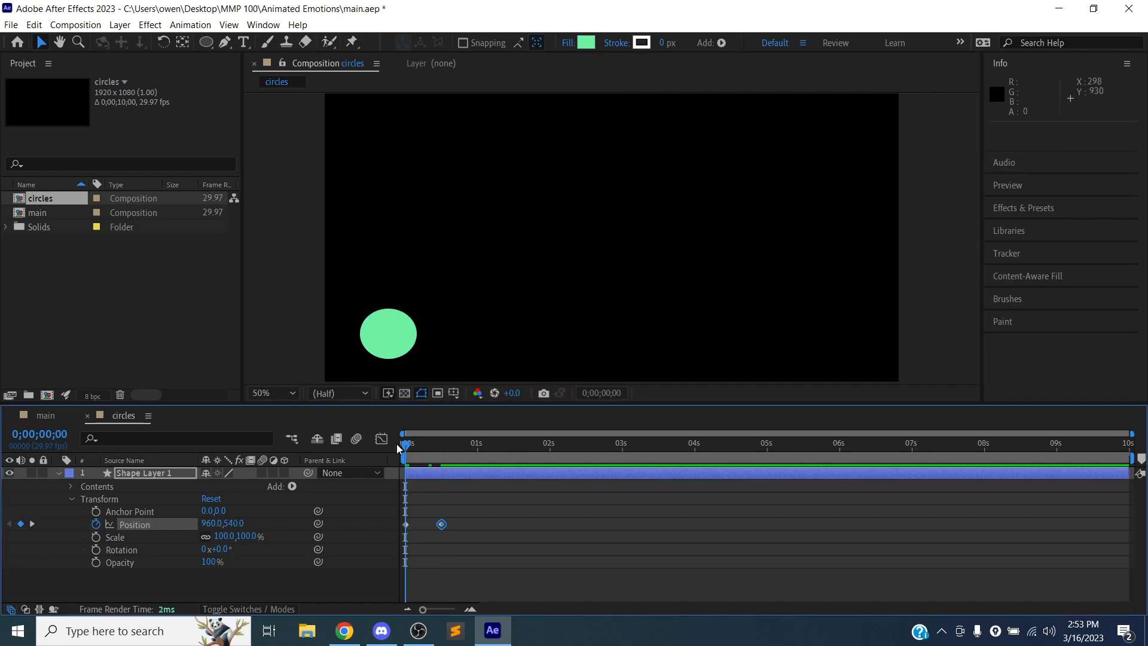
key("space")
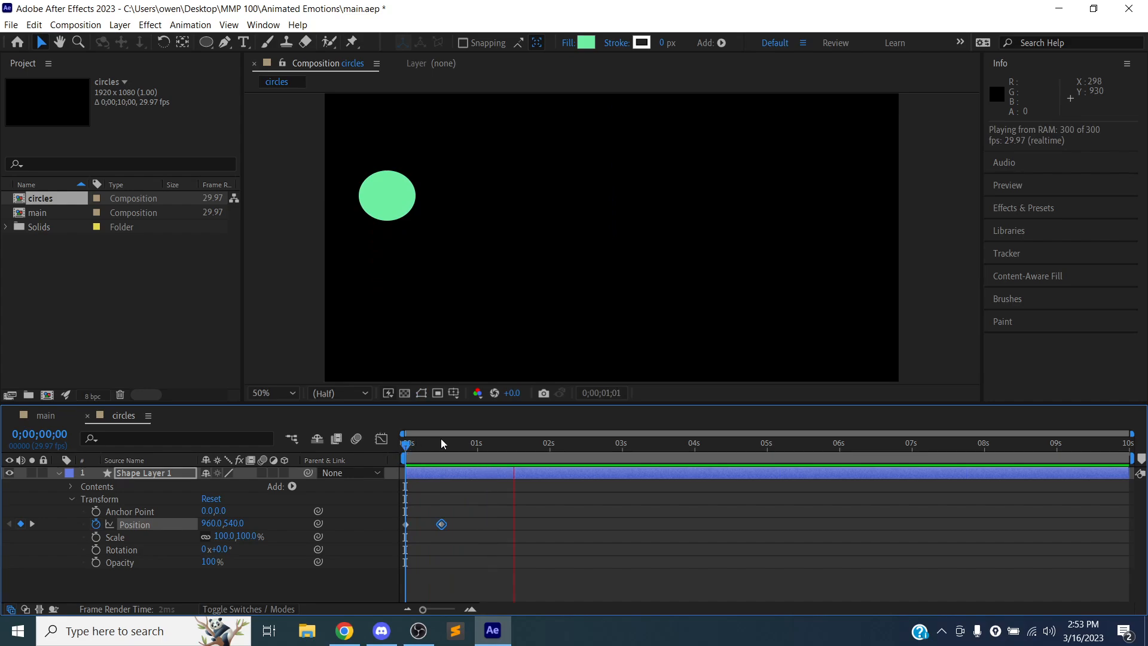
key("space")
- Copy the ellipse's first Position keyframe and paste it at 0;00;00;29
left_click(475, 444)
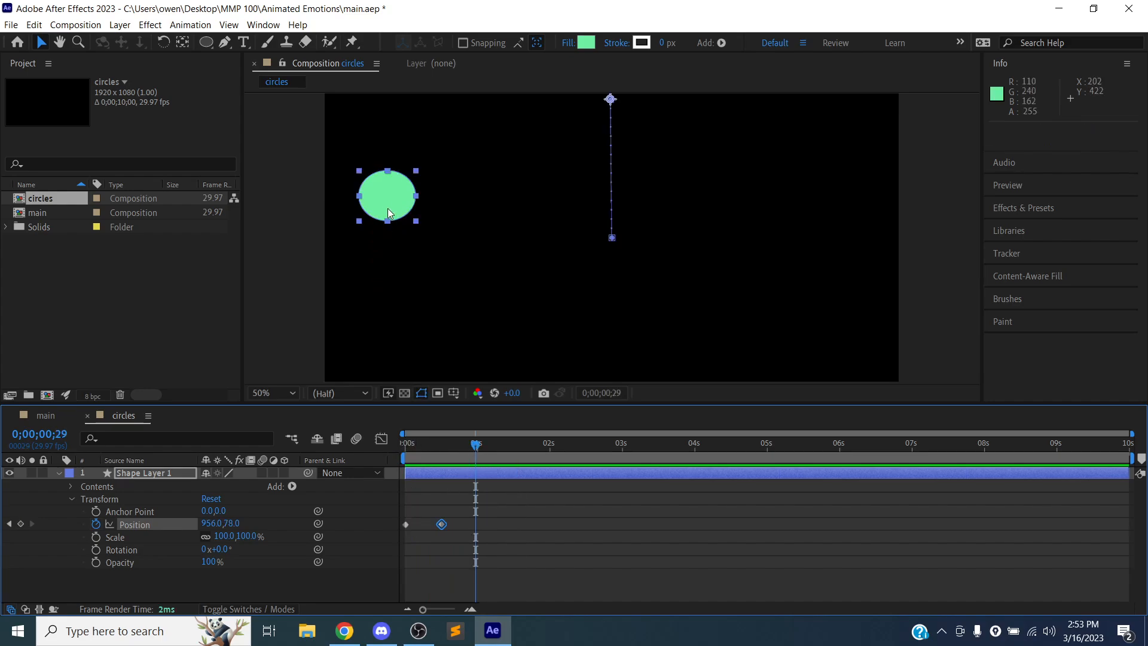
left_click(406, 525)
key("ctrl+c")
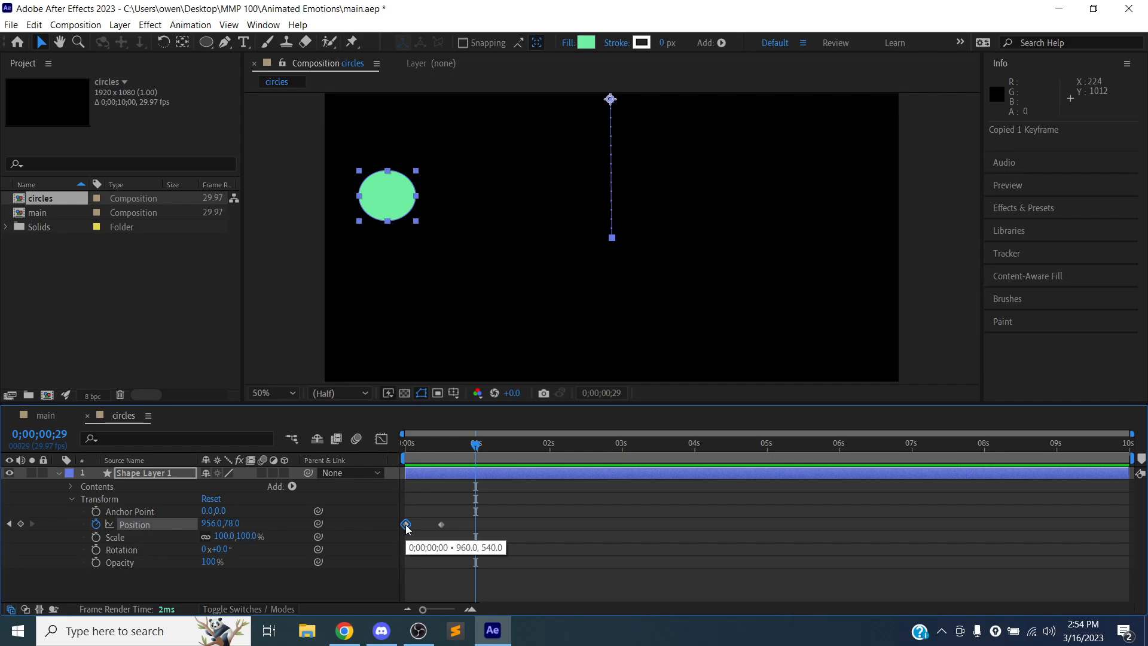
key("ctrl+v")
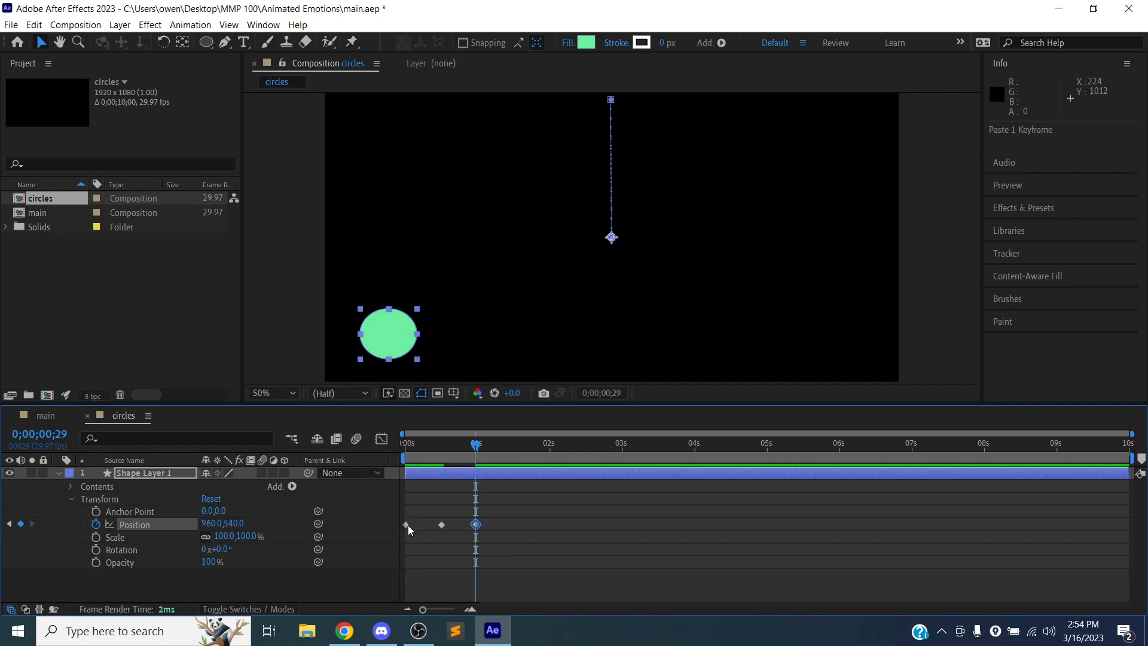
- Preview the ellipse's up-and-down motion from the start and return the current time to 0 seconds
left_click_drag(434, 445, 401, 447)
key("space")
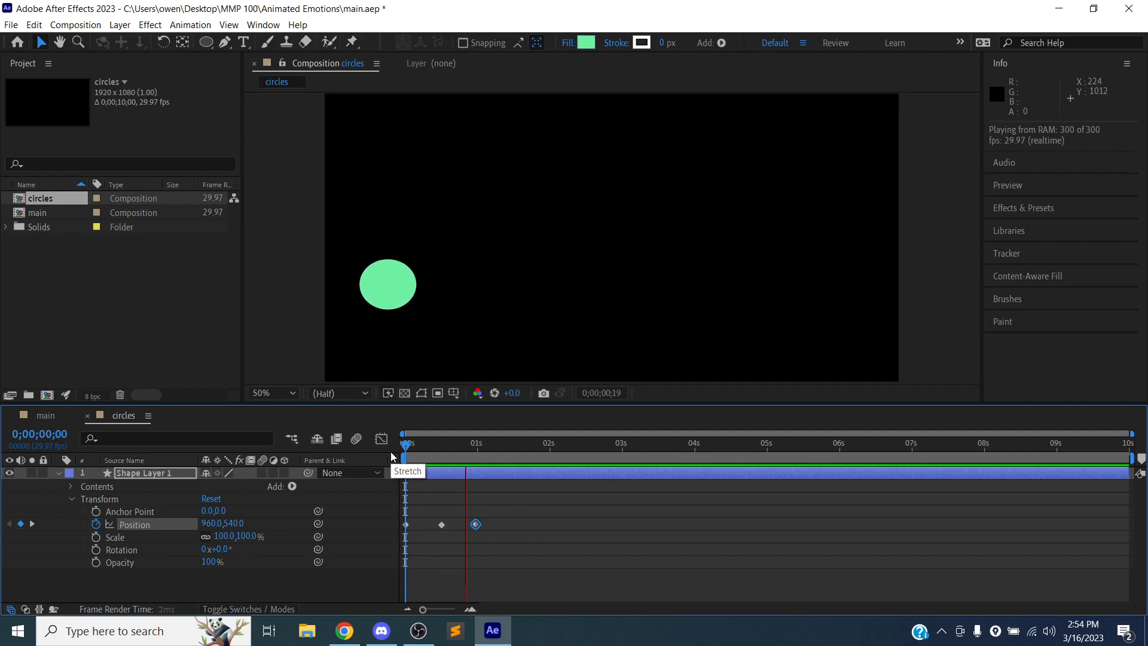
key("space")
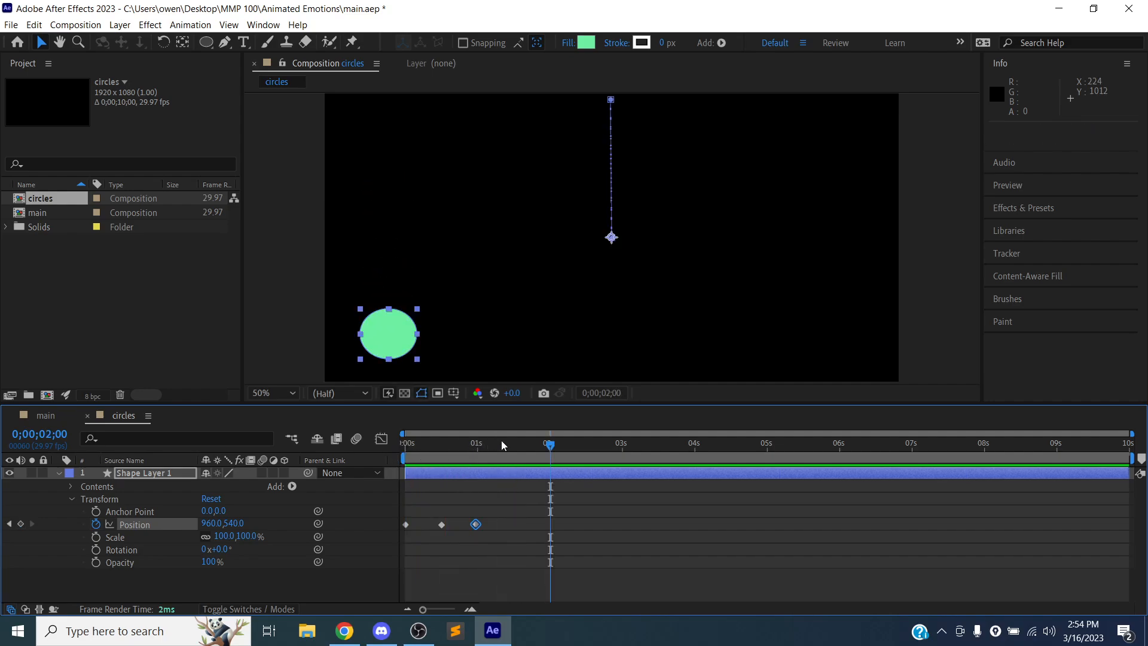
left_click_drag(546, 446, 396, 443)
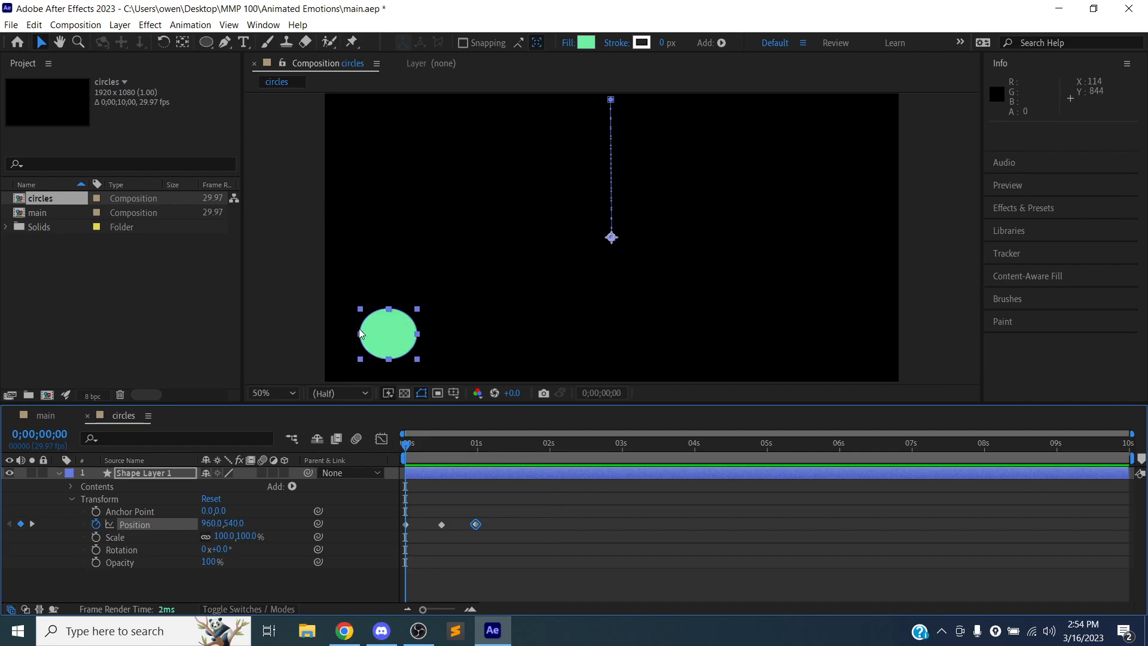
- Collapse the properties of Shape Layer 1 and select the layer
left_click(73, 499)
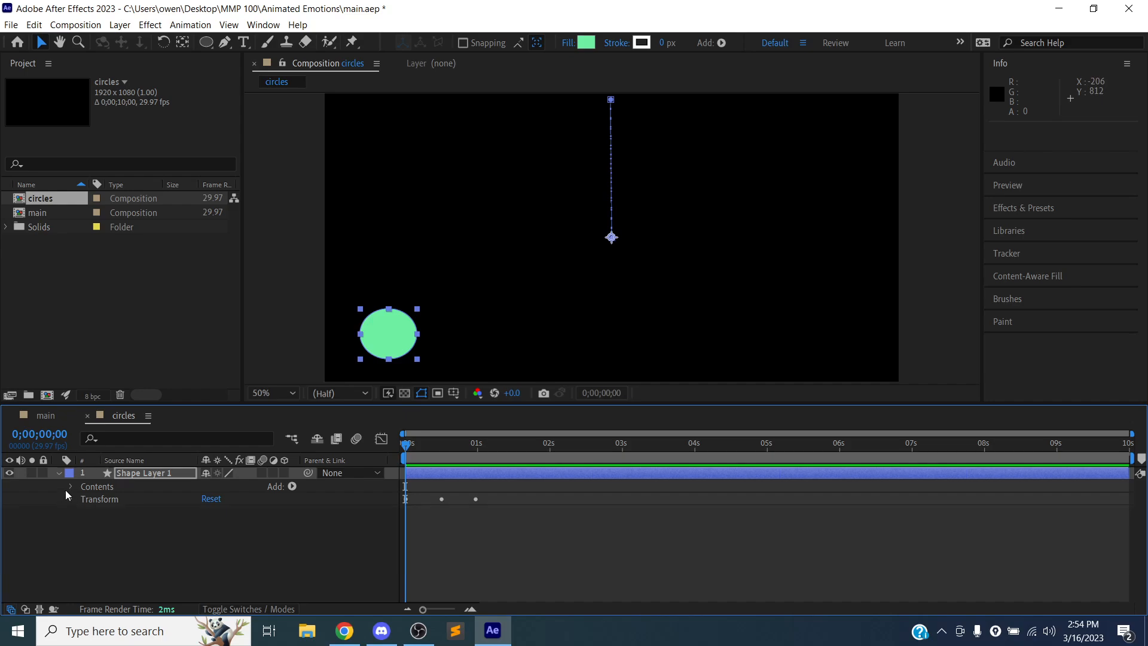
left_click(56, 474)
left_click(70, 511)
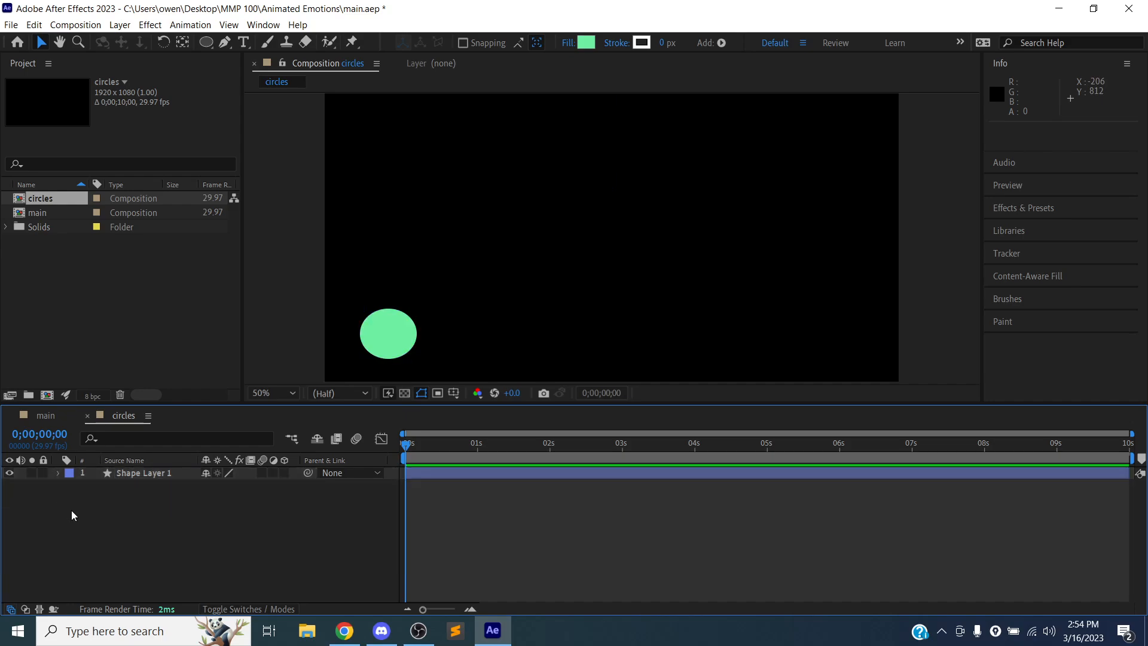
left_click(125, 475)
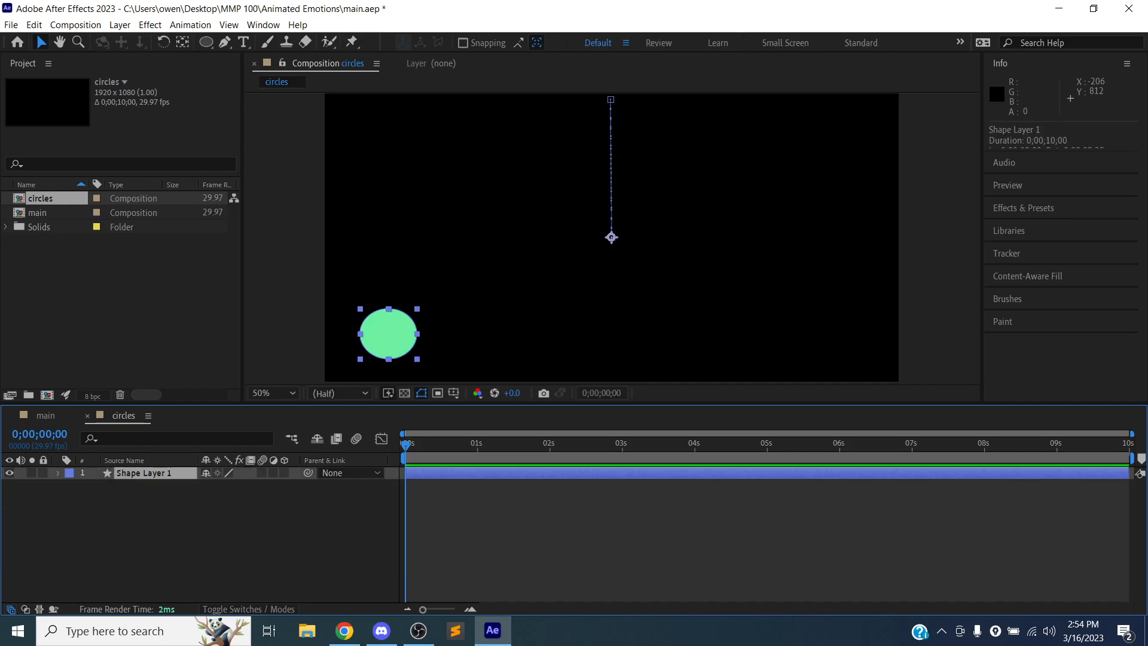
right_click(95, 475)
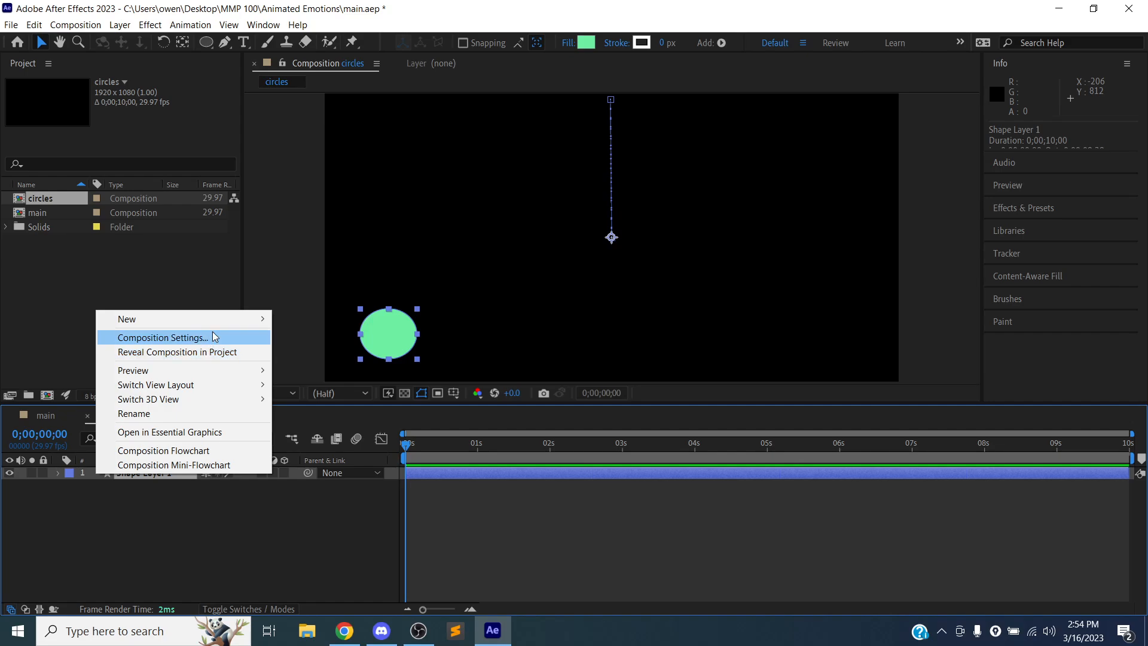
left_click(159, 489)
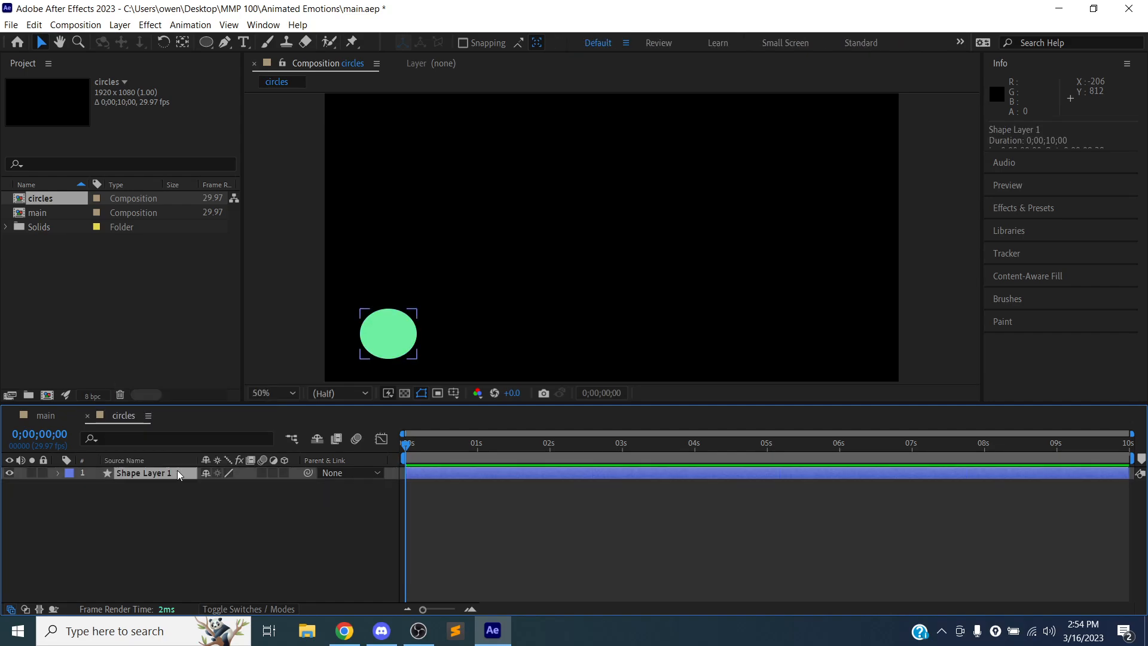
left_click(34, 24)
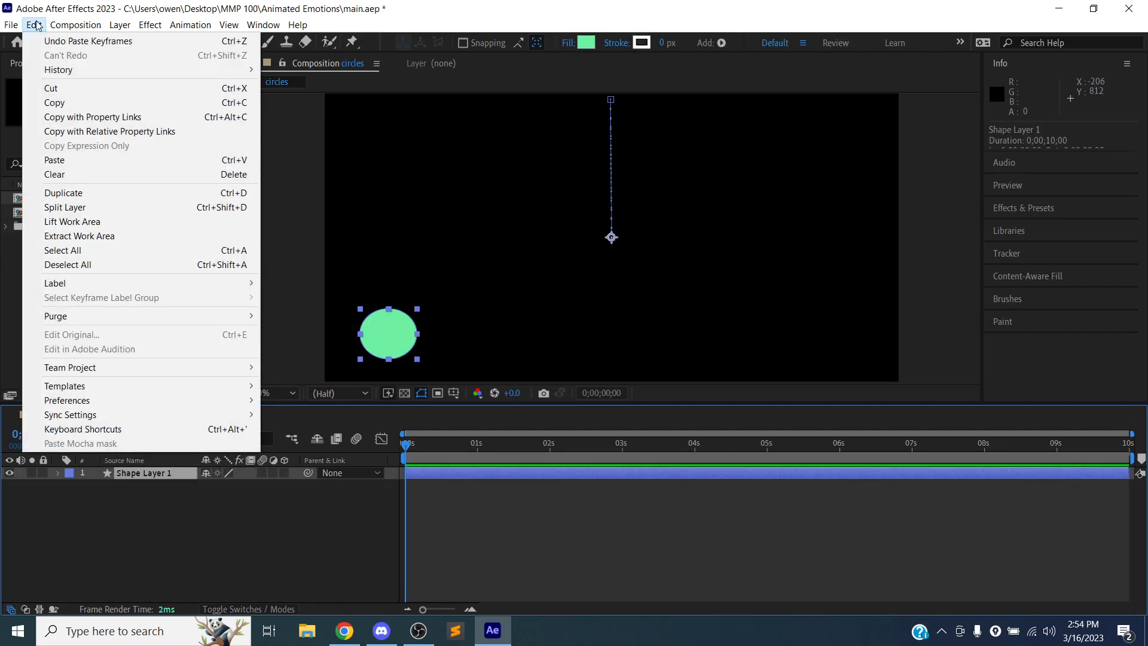
left_click(73, 194)
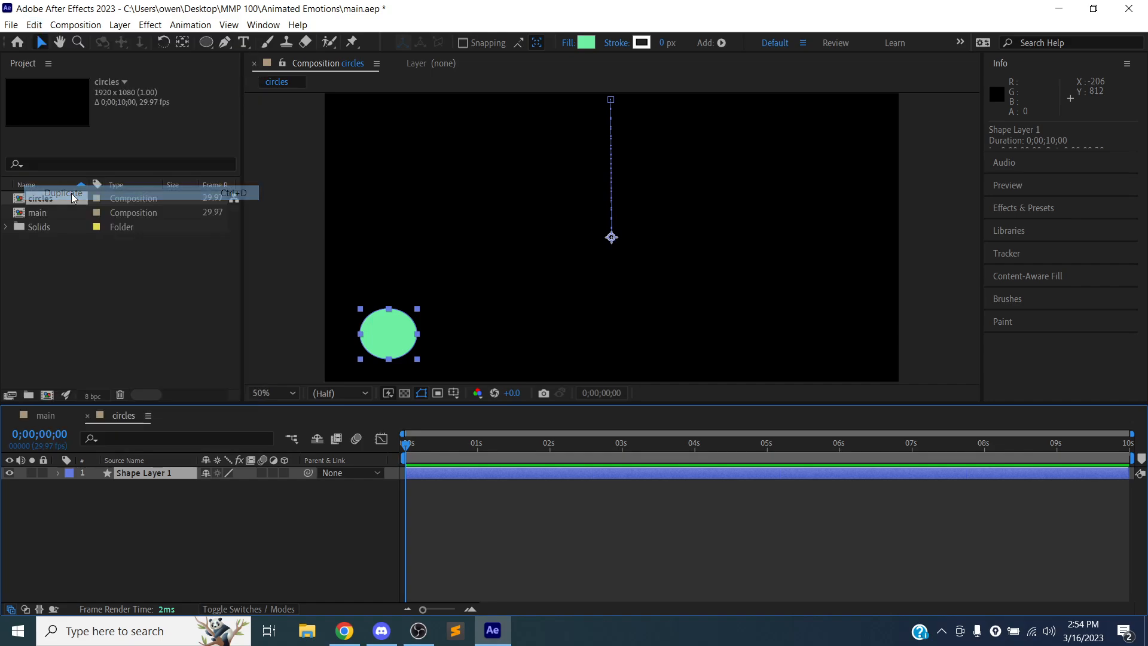
key("Delete")
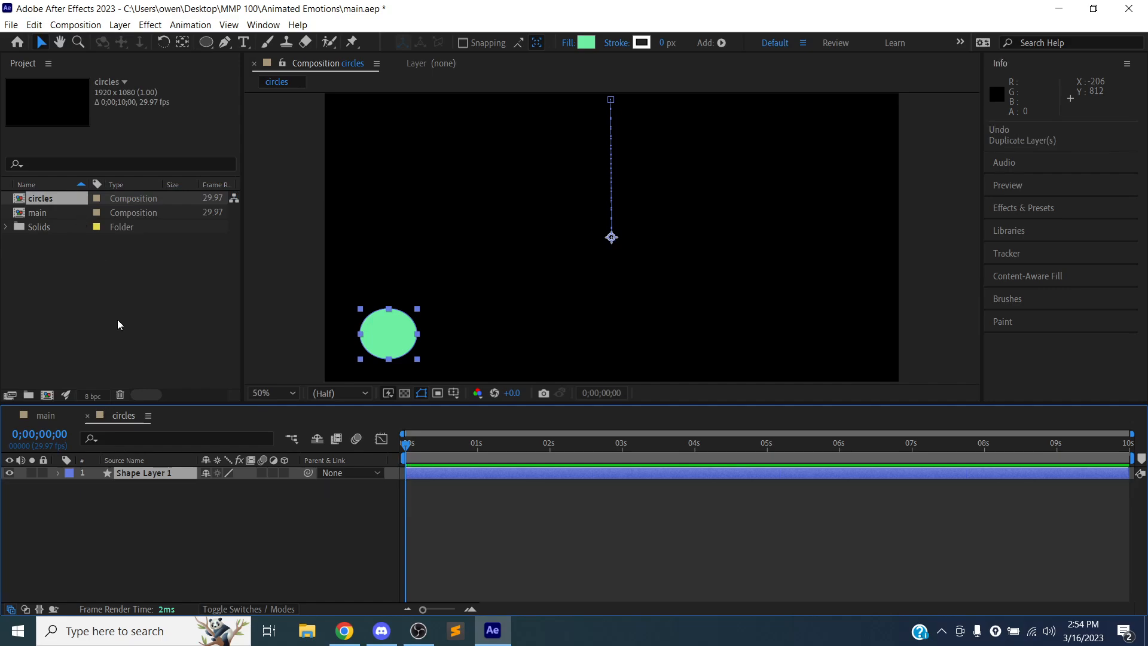
- Duplicate Shape Layer 1 in the circles composition
left_click(170, 483)
left_click(182, 474)
key("ctrl+d")
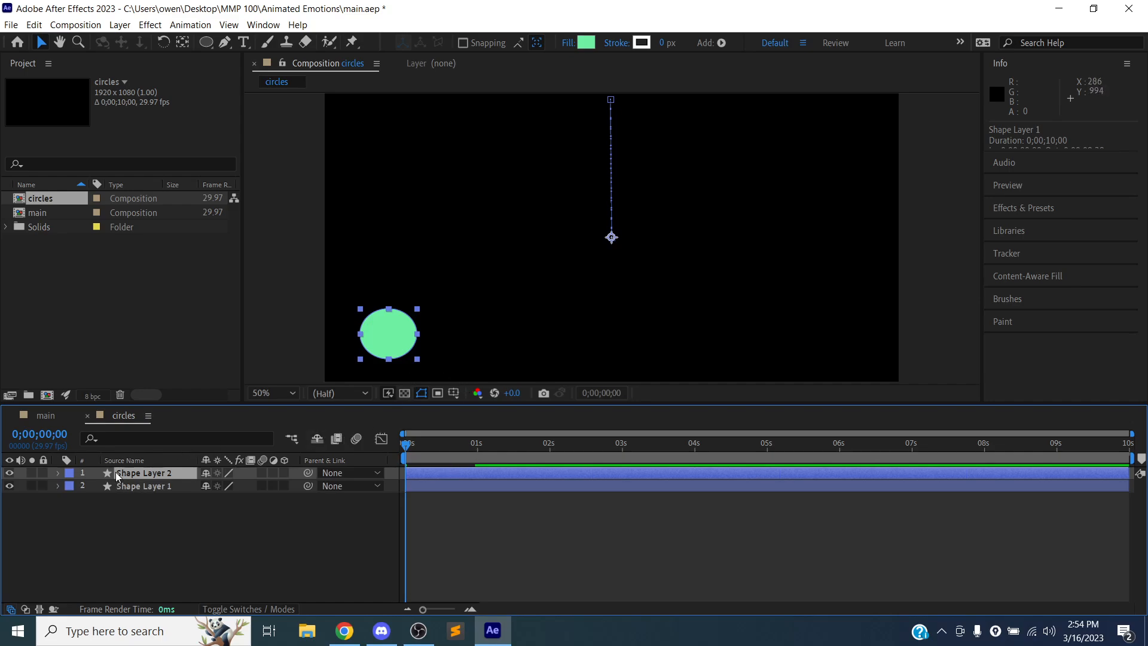
- Show the duplicate layer's Transform properties, try to move its ellipse away from the original, and undo the move
left_click(58, 473)
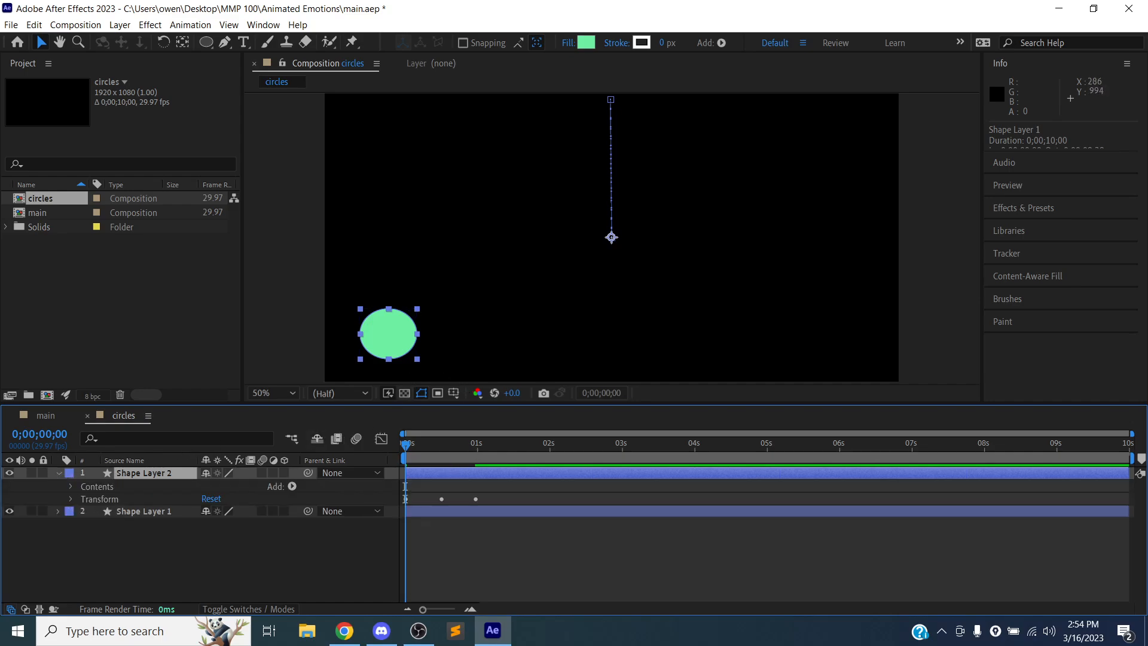
left_click(71, 499)
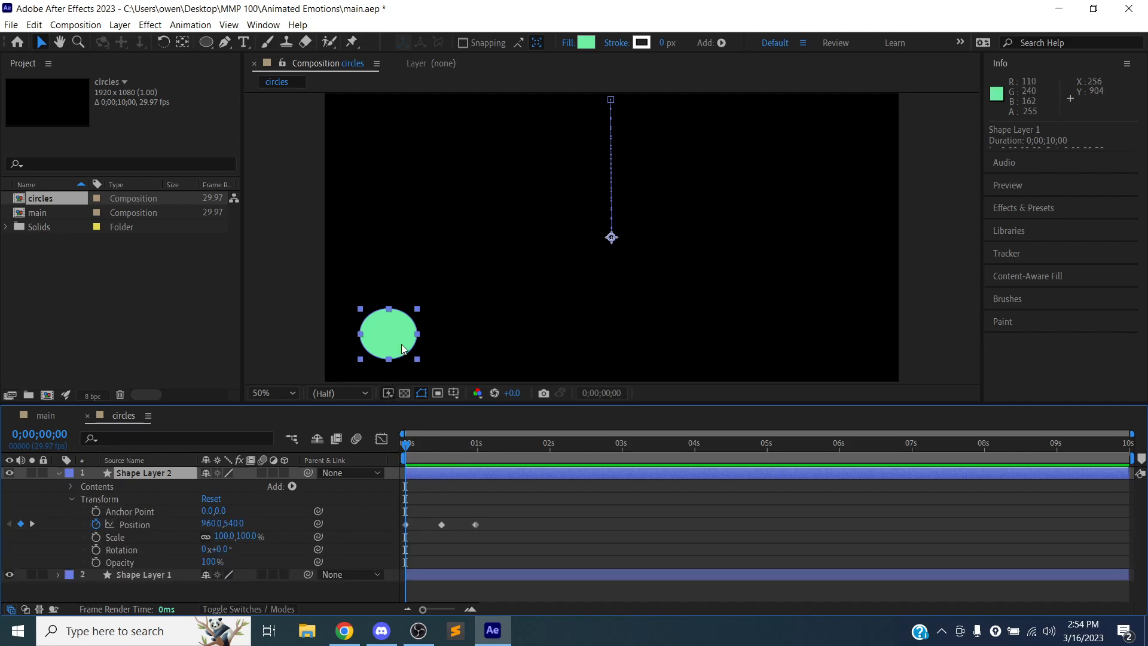
mouse_move(388, 337)
left_mouse_down()
mouse_move(441, 337)
mouse_move(501, 307)
left_mouse_up()
key("ctrl+z")
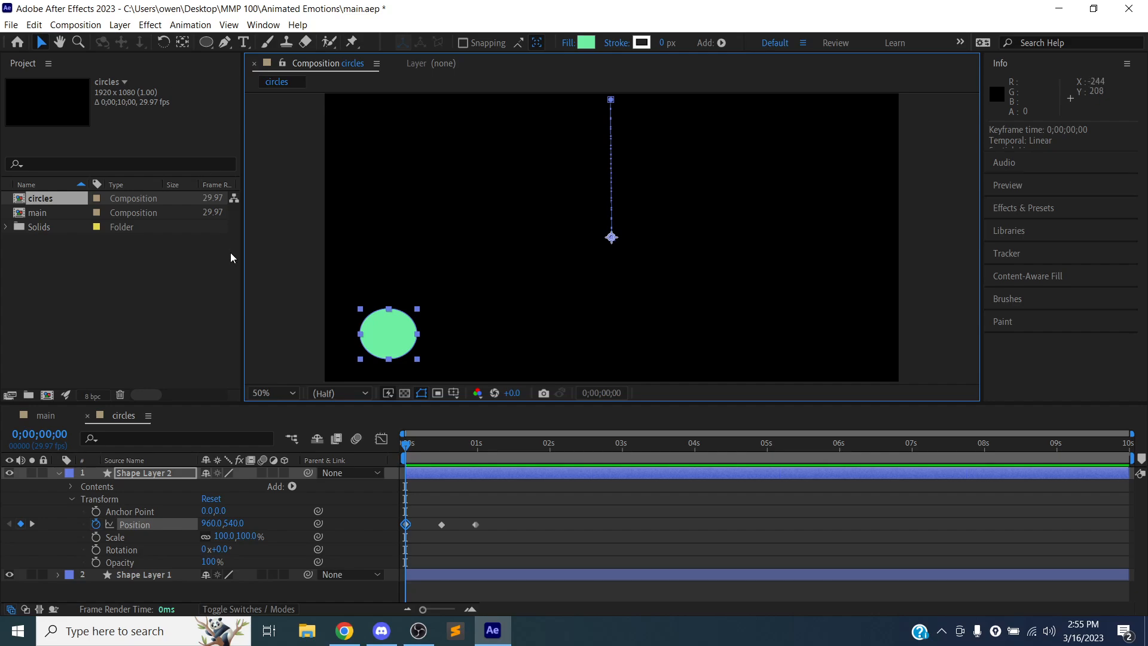
- Collapse the properties of Shape Layer 2 and lock Shape Layer 1
left_click(59, 472)
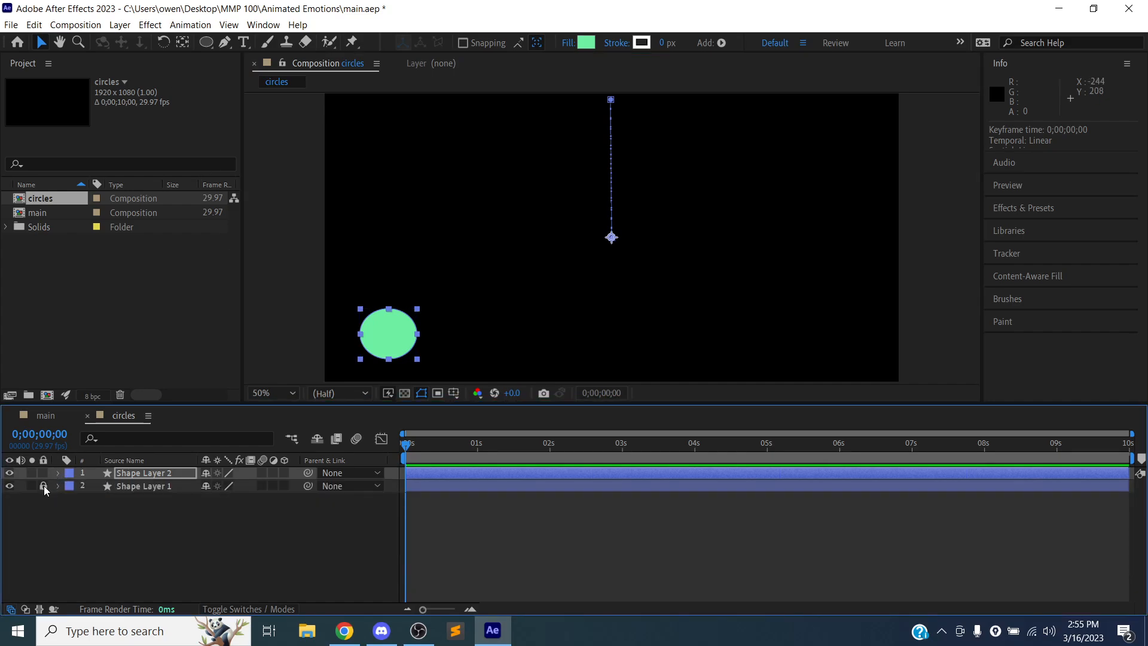
left_click(44, 486)
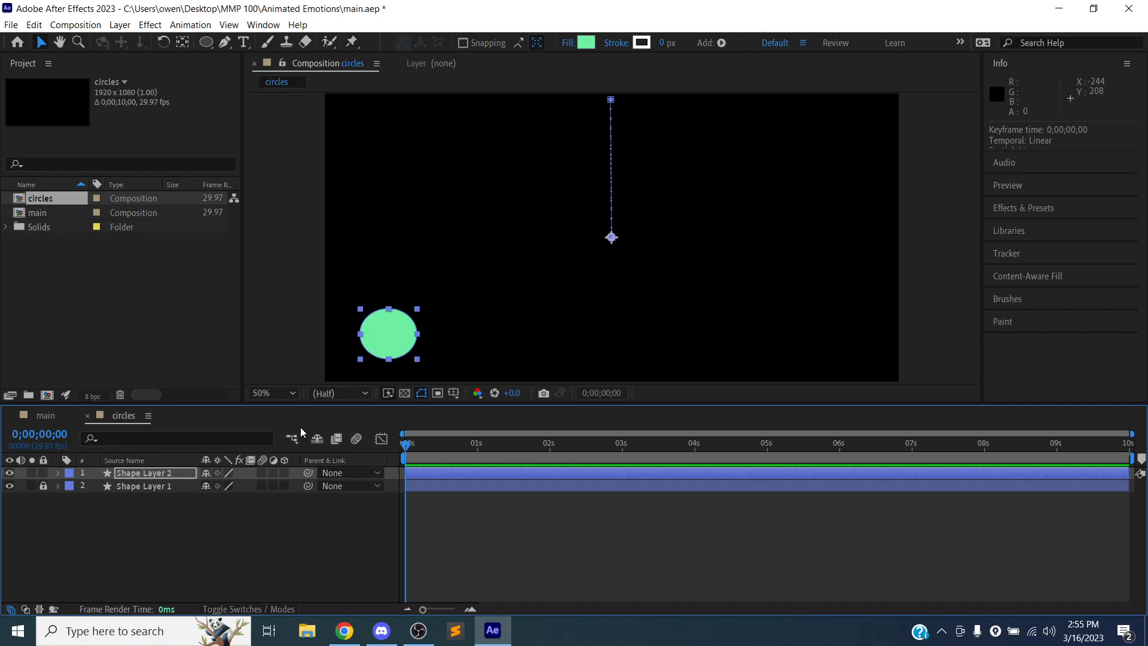
- Try to move the duplicate ellipse's starting position to about 1222, 548 and undo the move
left_click(611, 236)
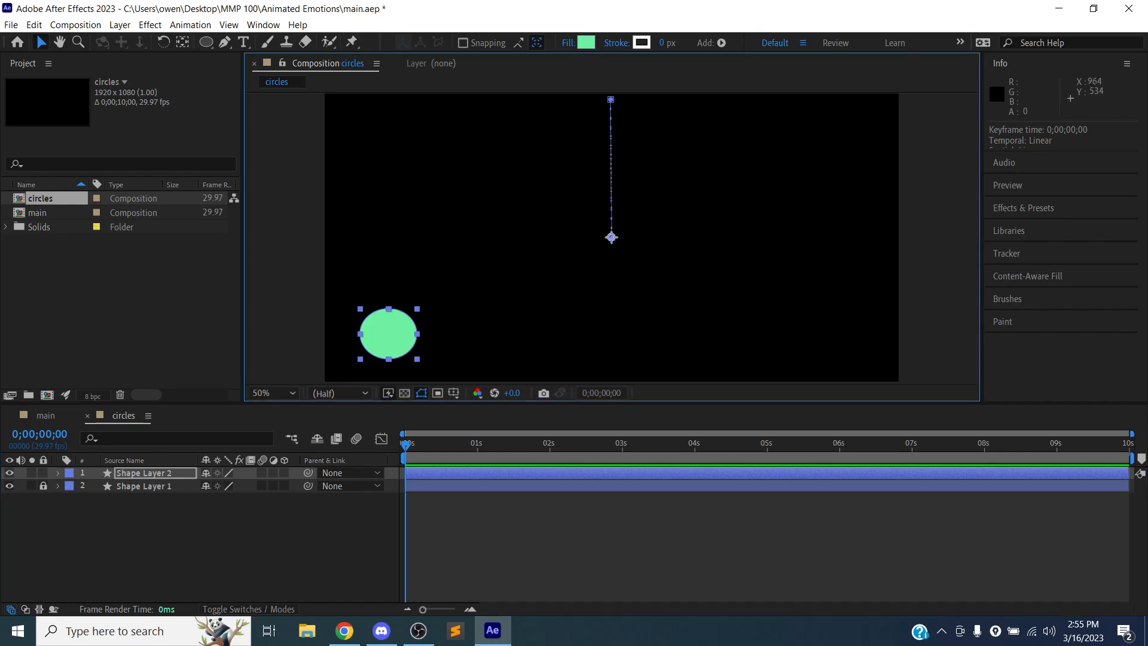
left_click_drag(614, 237, 690, 239)
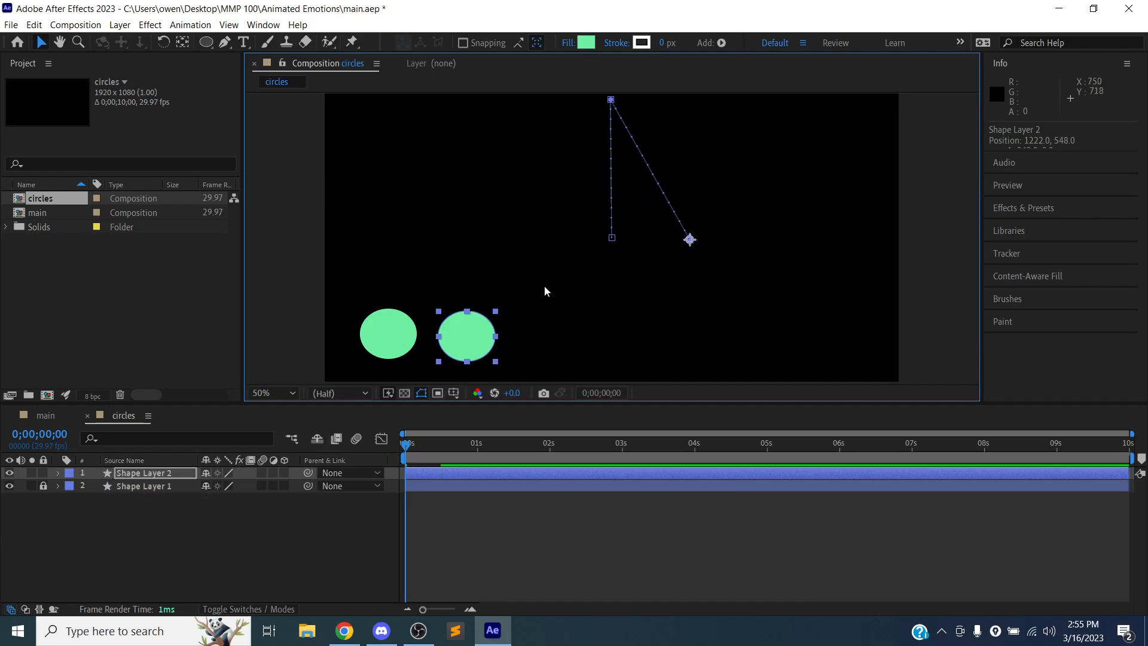
key("ctrl+z")
left_click_drag(654, 275, 555, 96)
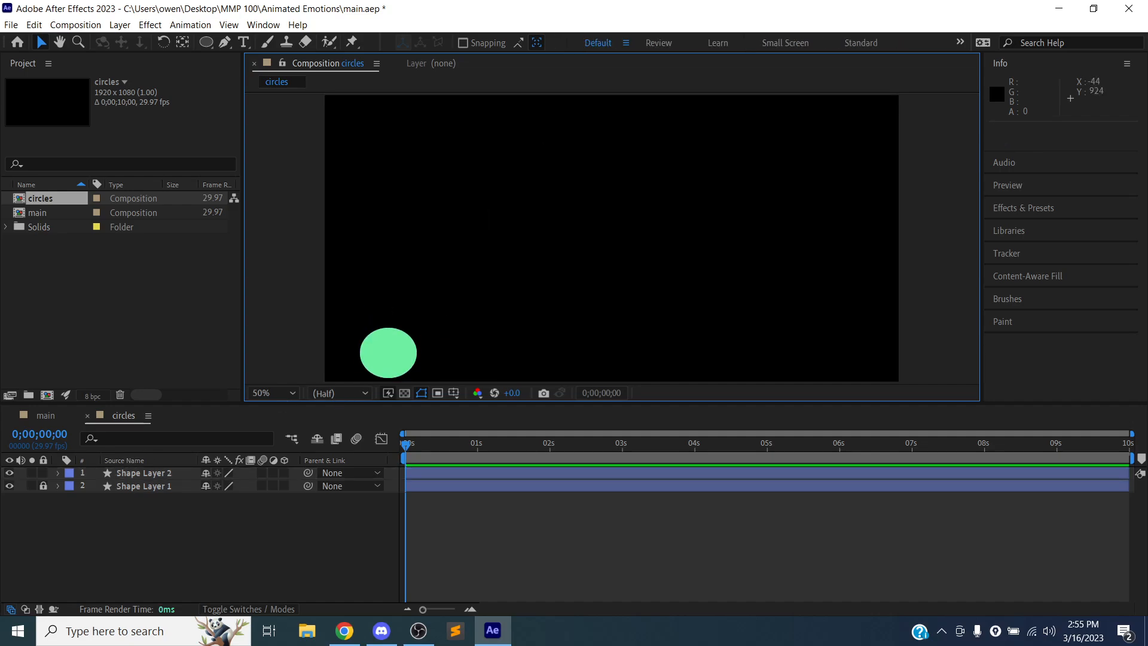
- Show the Transform properties of Shape Layer 2 and select its three Position keyframes
left_click(69, 479)
left_click(58, 473)
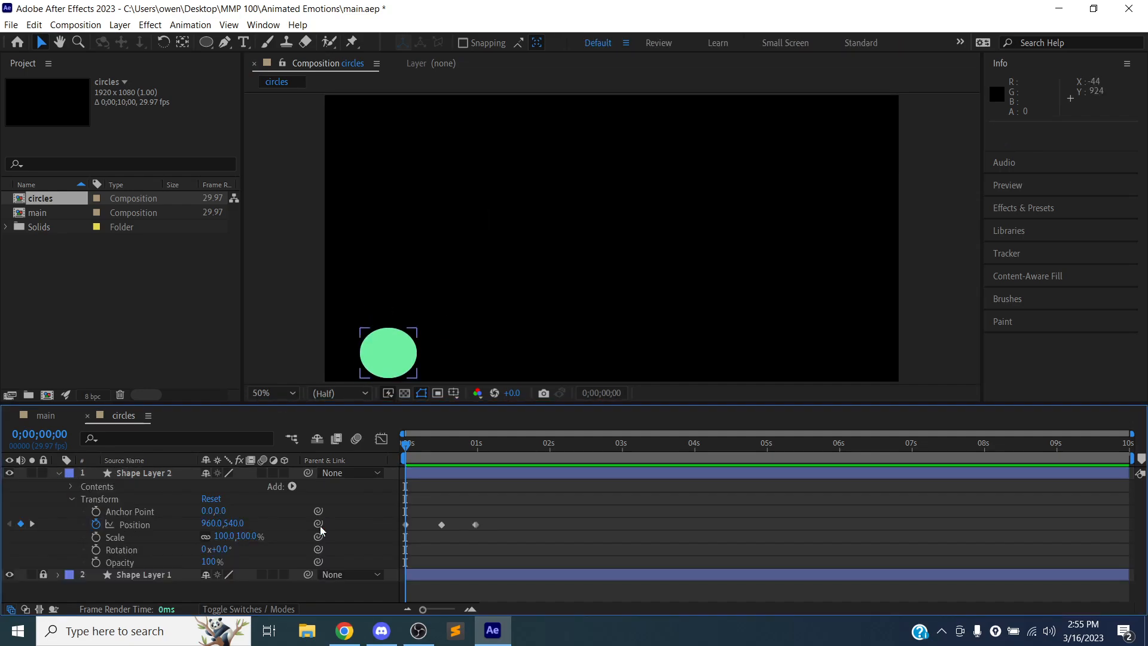
left_click_drag(488, 504, 408, 537)
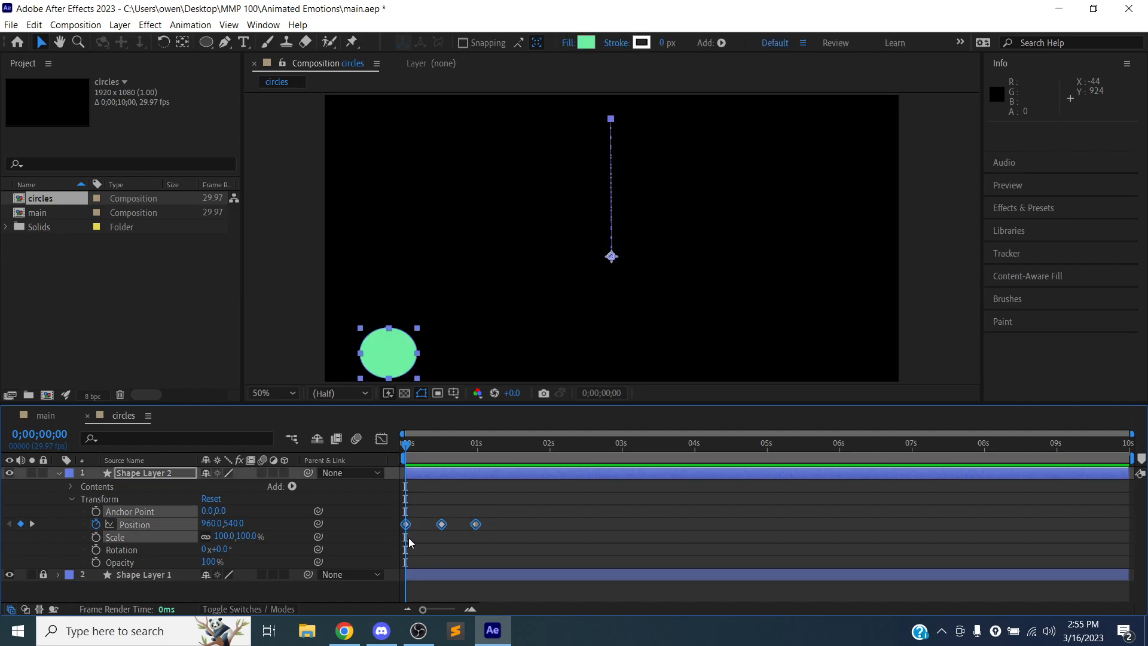
- Try to shift the duplicate ellipse's motion path sideways in the composition view and undo the changes
mouse_move(611, 178)
left_mouse_down()
mouse_move(658, 184)
mouse_move(646, 201)
left_mouse_up()
key("ctrl+z")
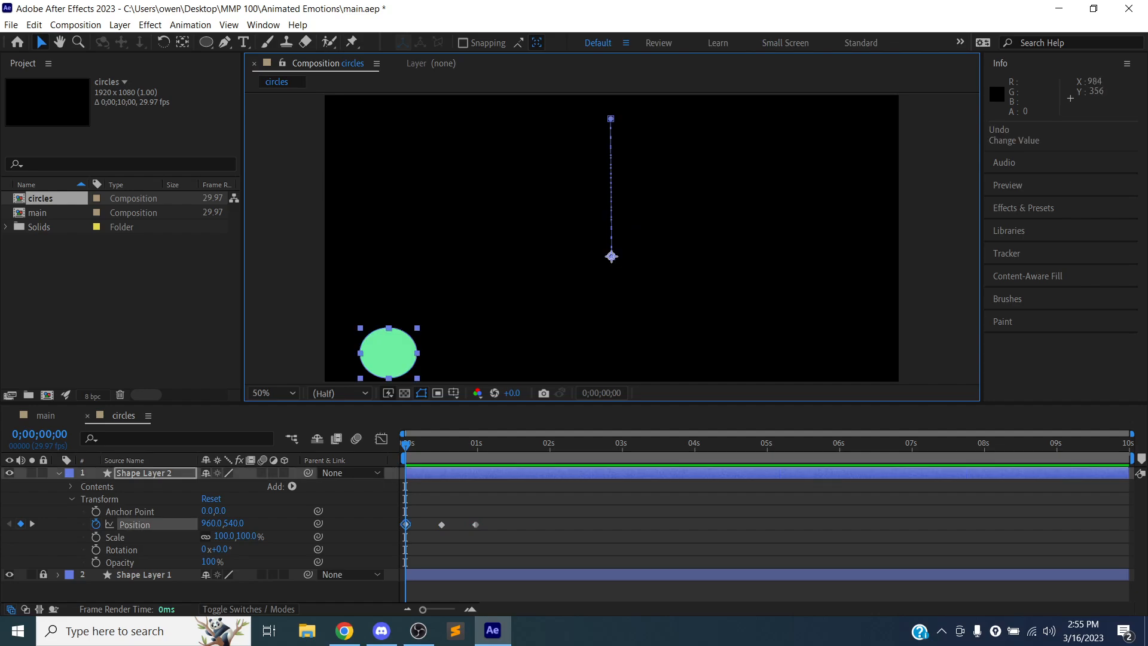
left_click_drag(616, 258, 659, 256)
key("ctrl+z")
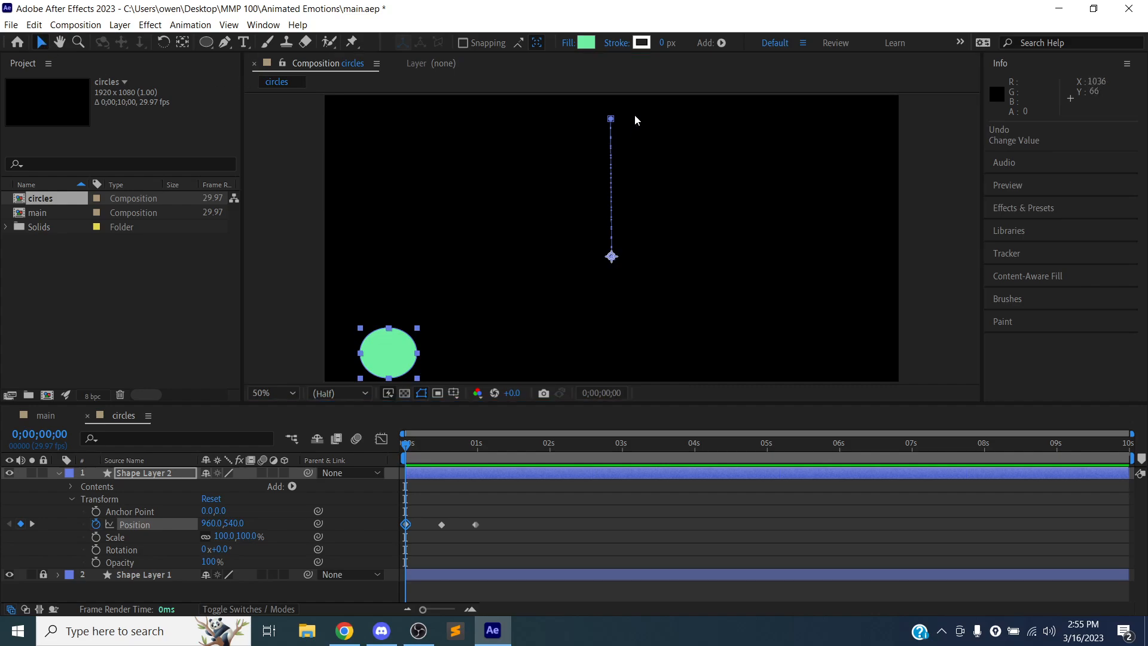
- Try to select the points of Shape Layer 2's motion path together and move the whole path sideways
left_click(611, 121)
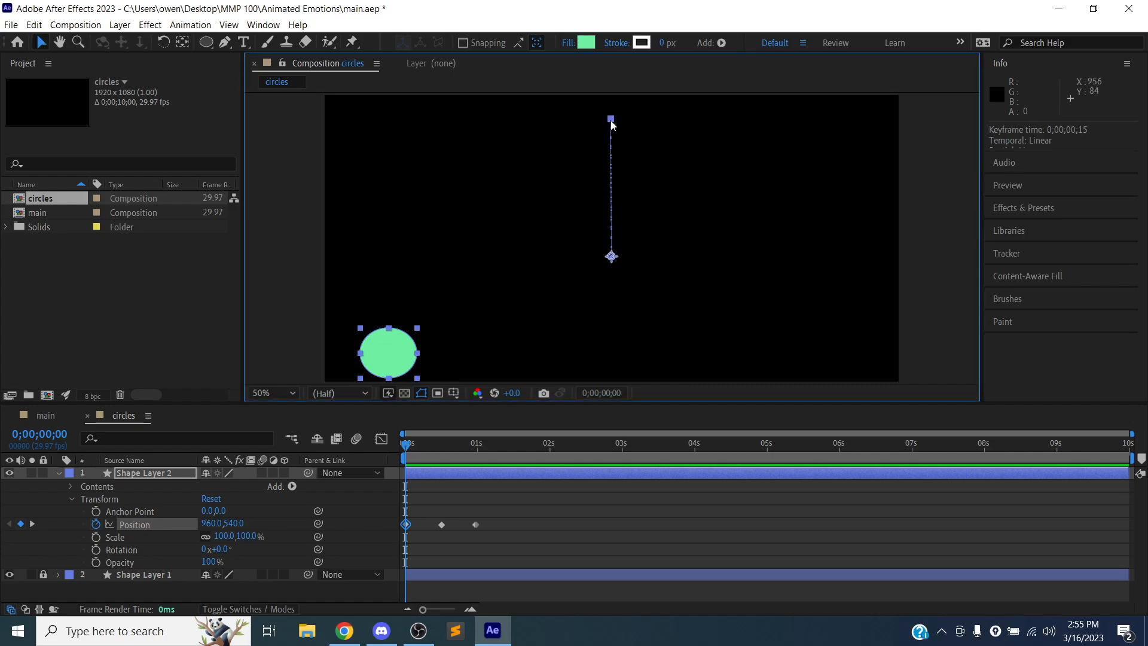
left_click(612, 257)
left_click_drag(629, 268, 572, 115)
left_click_drag(612, 198, 639, 197)
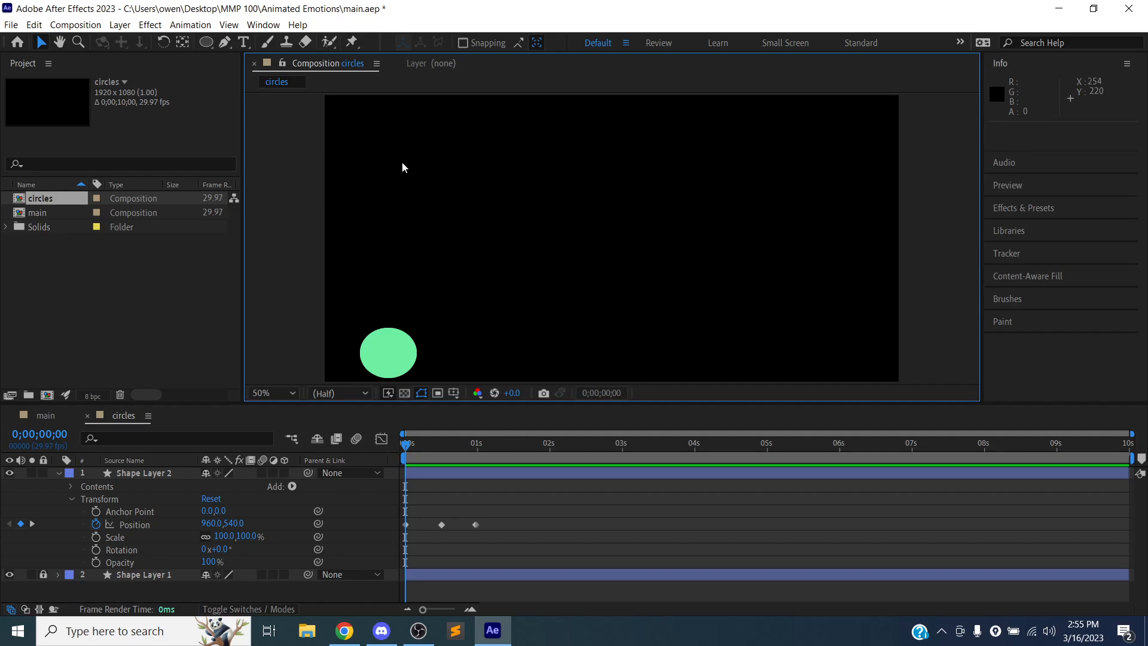
left_click(436, 476)
left_click(171, 535)
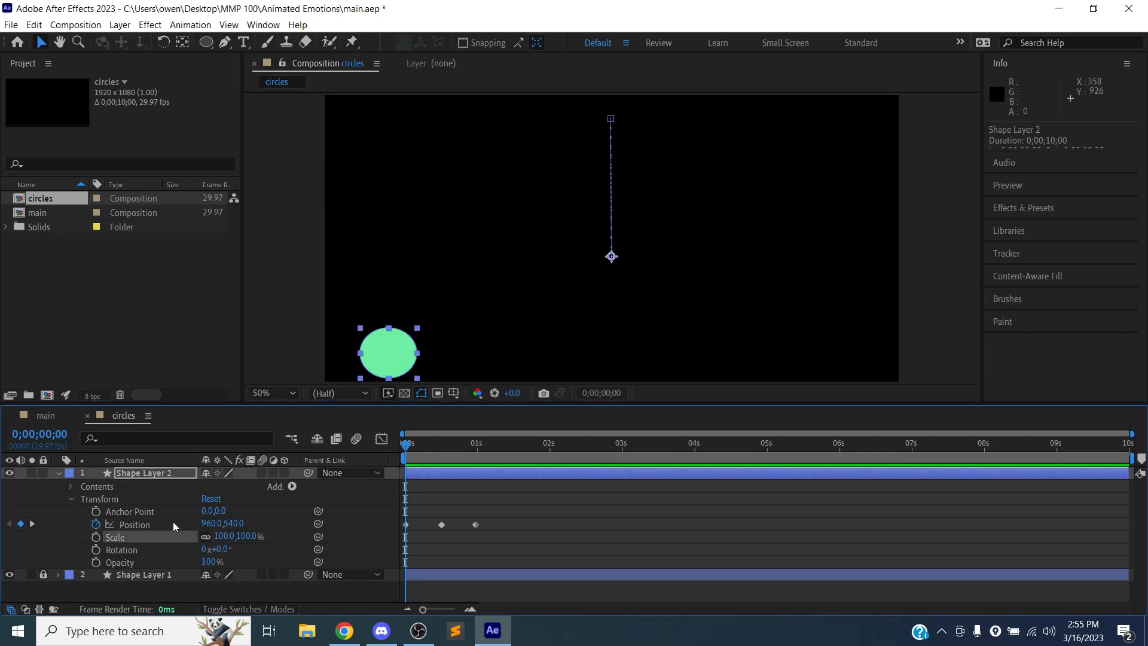
left_click(173, 524)
left_click(636, 293)
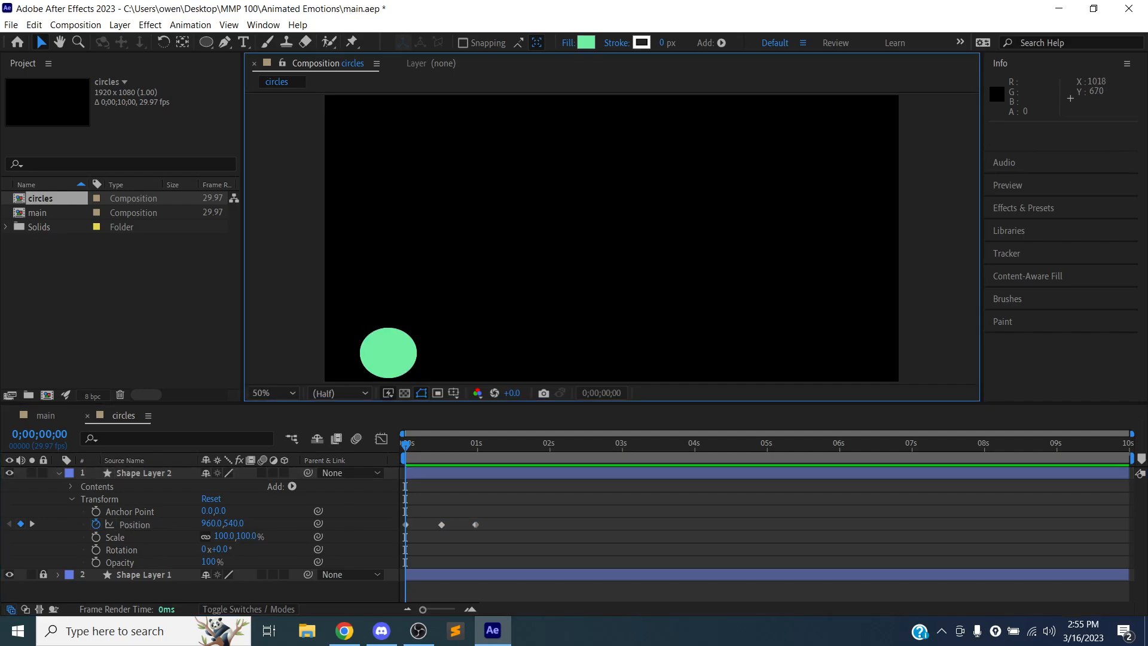
key("ctrl+z")
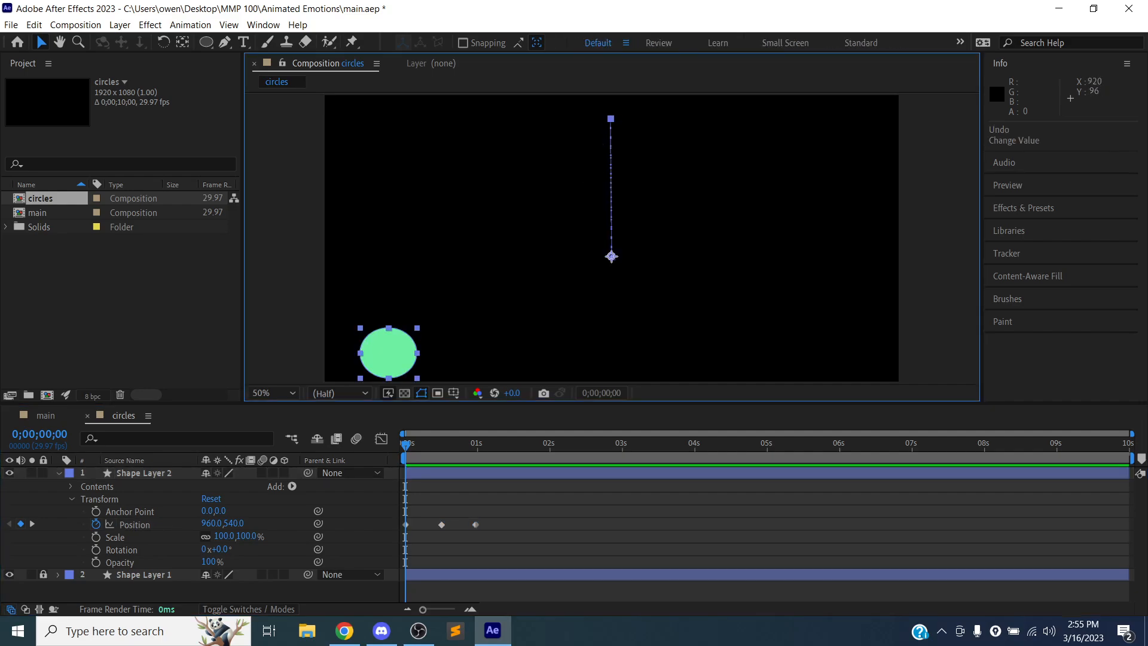
- Move Shape Layer 2's three motion path points sideways one by one, to about 1202, 548, then 1190, 72 and 1200, 552
left_click_drag(591, 102, 684, 259)
left_click(611, 119)
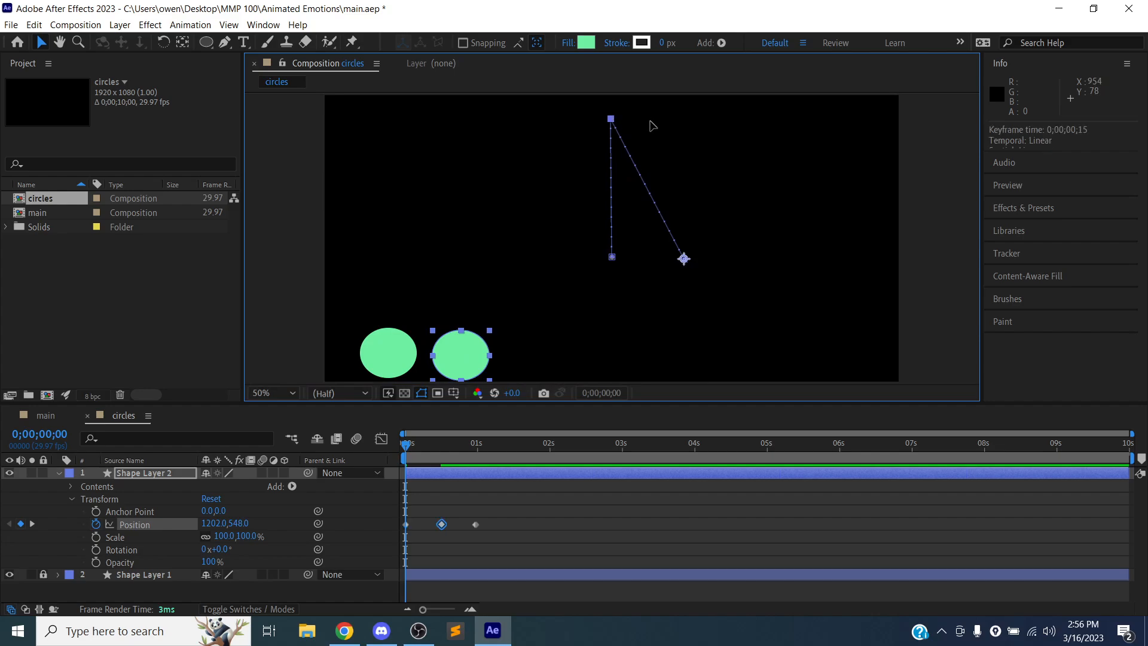
left_click_drag(653, 126, 680, 117)
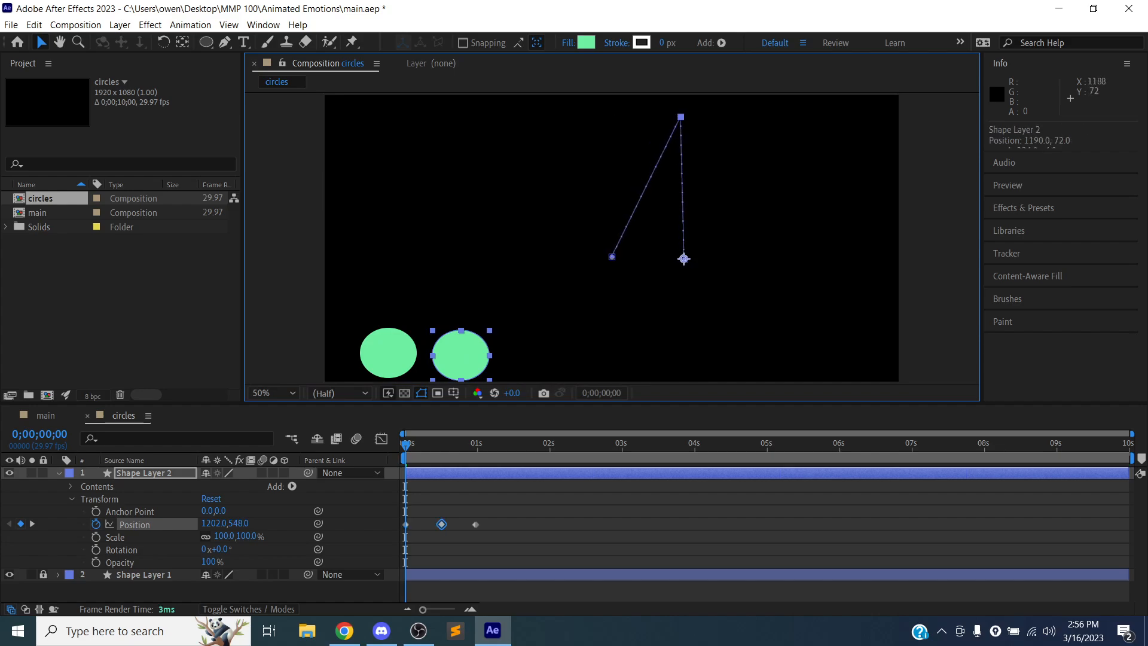
left_click_drag(612, 257, 682, 261)
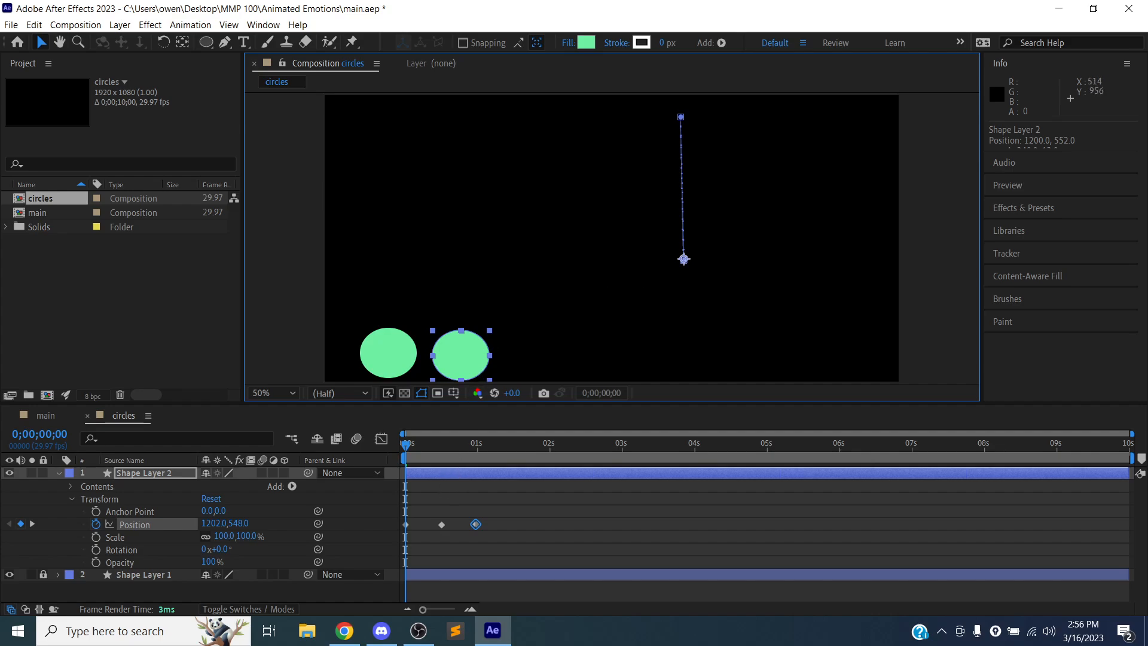
- Try delaying the whole Shape Layer 2 by about one second, preview the motion, and undo the layer time changes
left_click_drag(469, 475, 516, 473)
key("space")
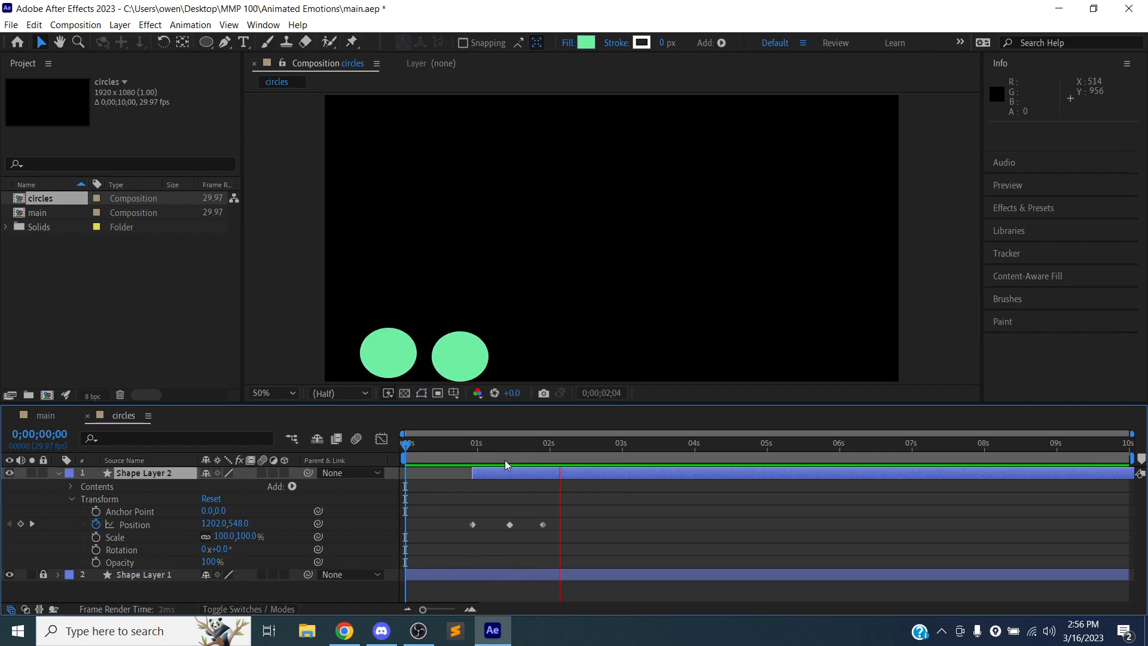
key("space")
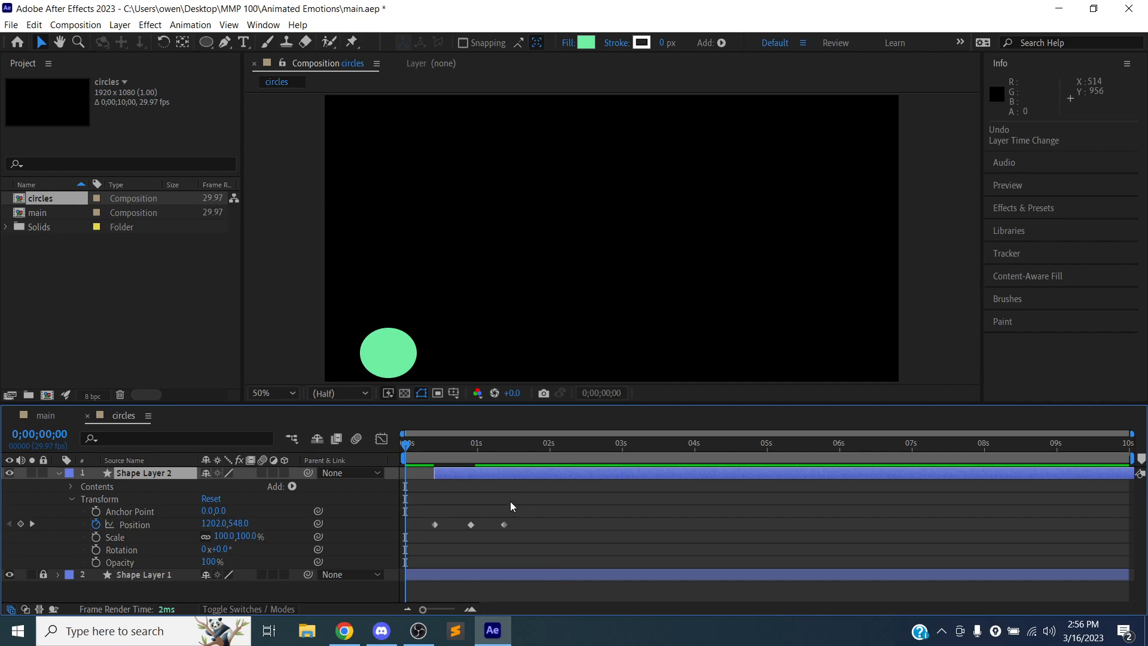
key("ctrl+z")
- Shift Shape Layer 2's three Position keyframes together so the first sits at about 0;00;01;02, and preview the staggered motion
left_click(523, 507)
left_click_drag(416, 532, 482, 526)
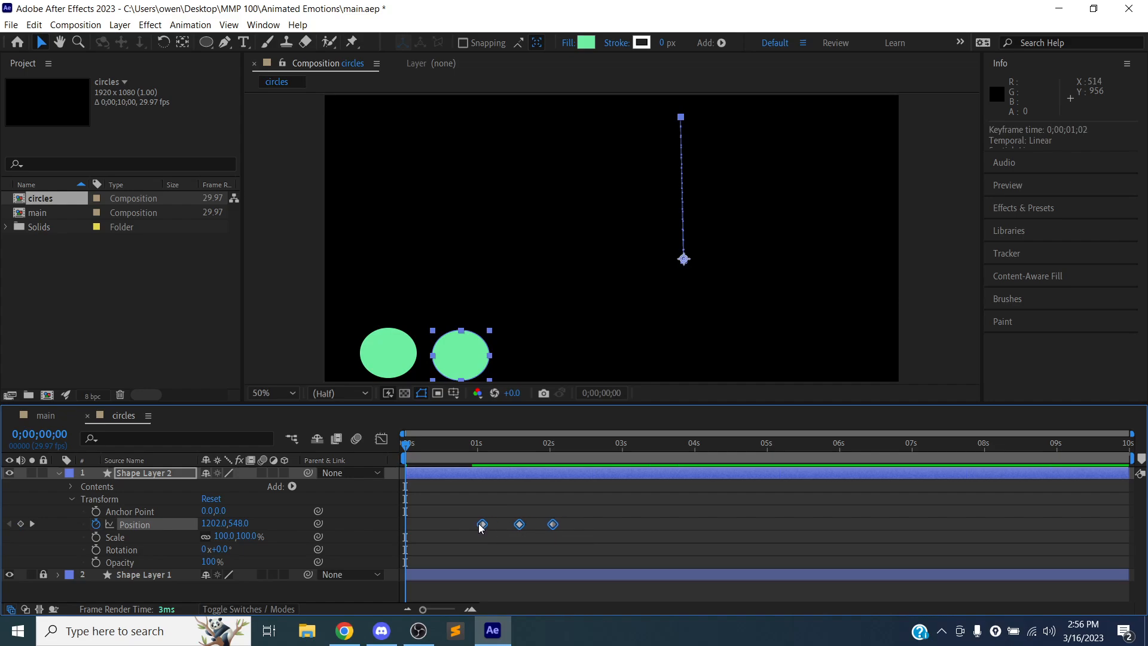
left_click(470, 520)
key("space")
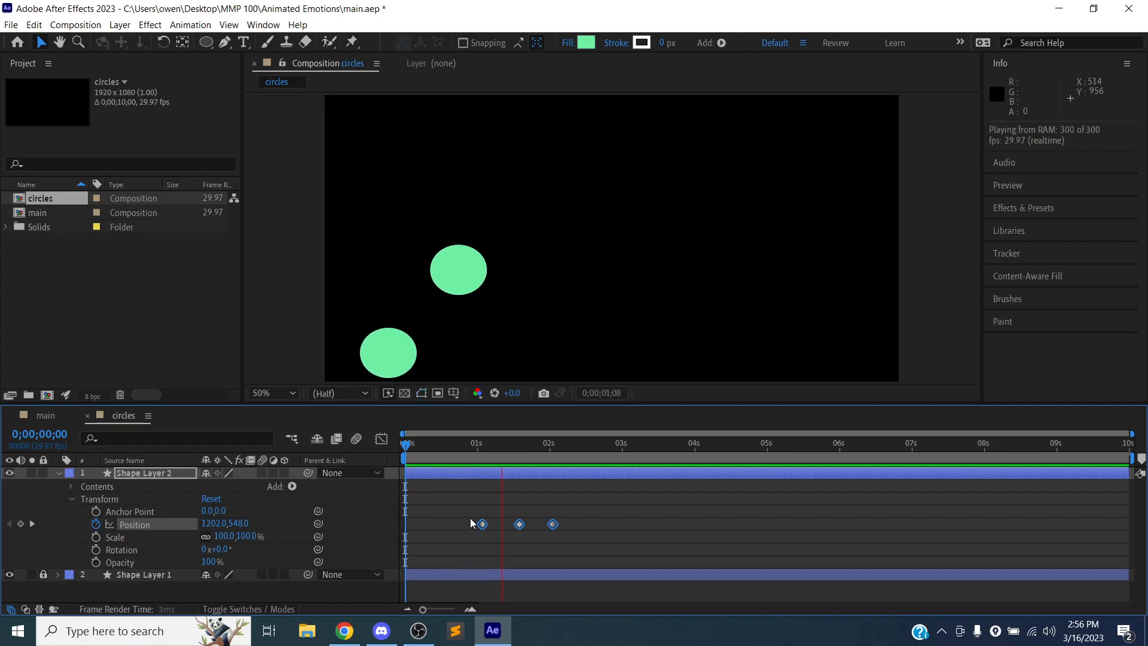
key("space")
scroll(519, 345, "up", 1)
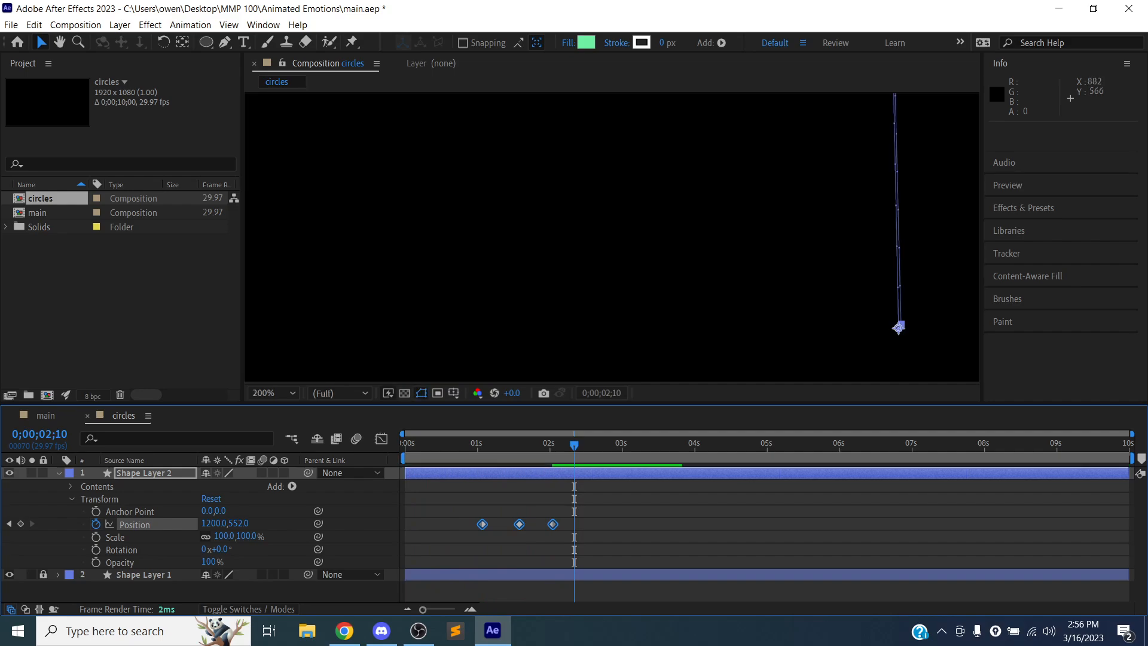
scroll(518, 345, "down", 2)
scroll(519, 346, "up", 1)
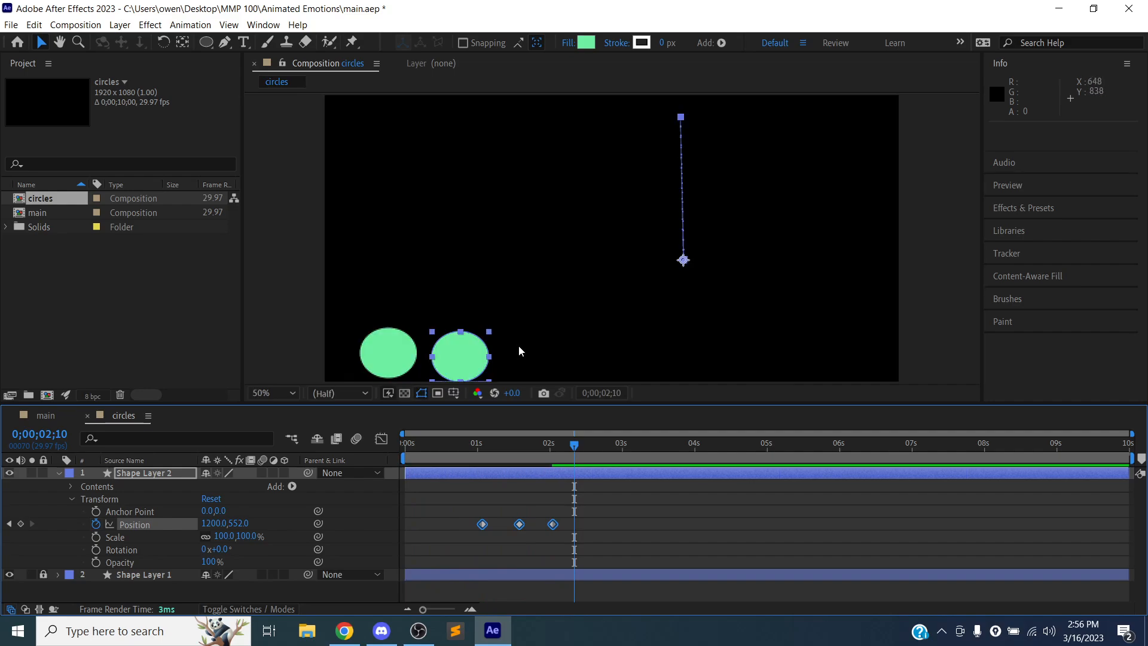
scroll(526, 339, "down", 1)
key("h")
left_click_drag(551, 313, 521, 298)
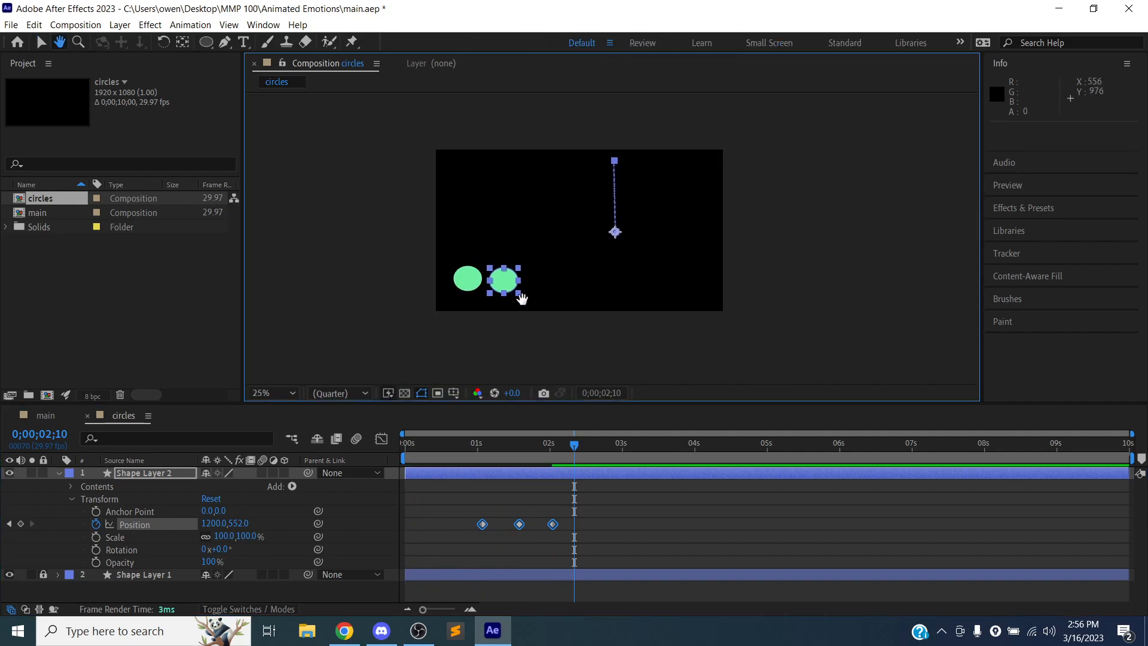
key("v")
scroll(526, 303, "down", 1)
scroll(526, 303, "up", 2)
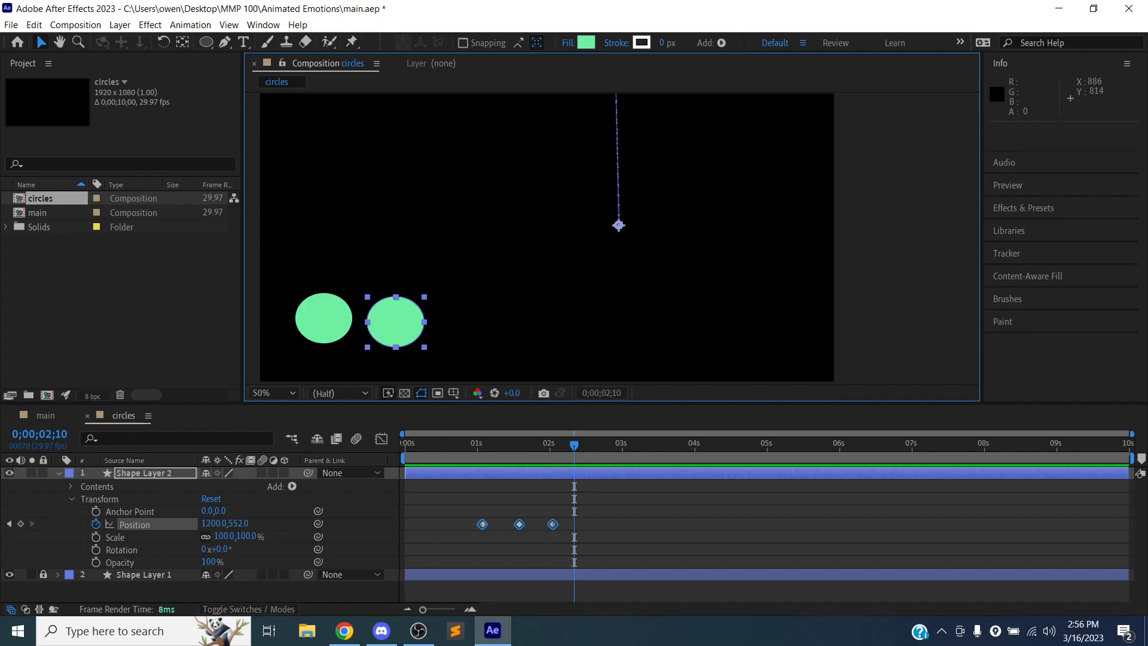
scroll(526, 302, "down", 1)
scroll(538, 302, "down", 1)
scroll(539, 297, "up", 1)
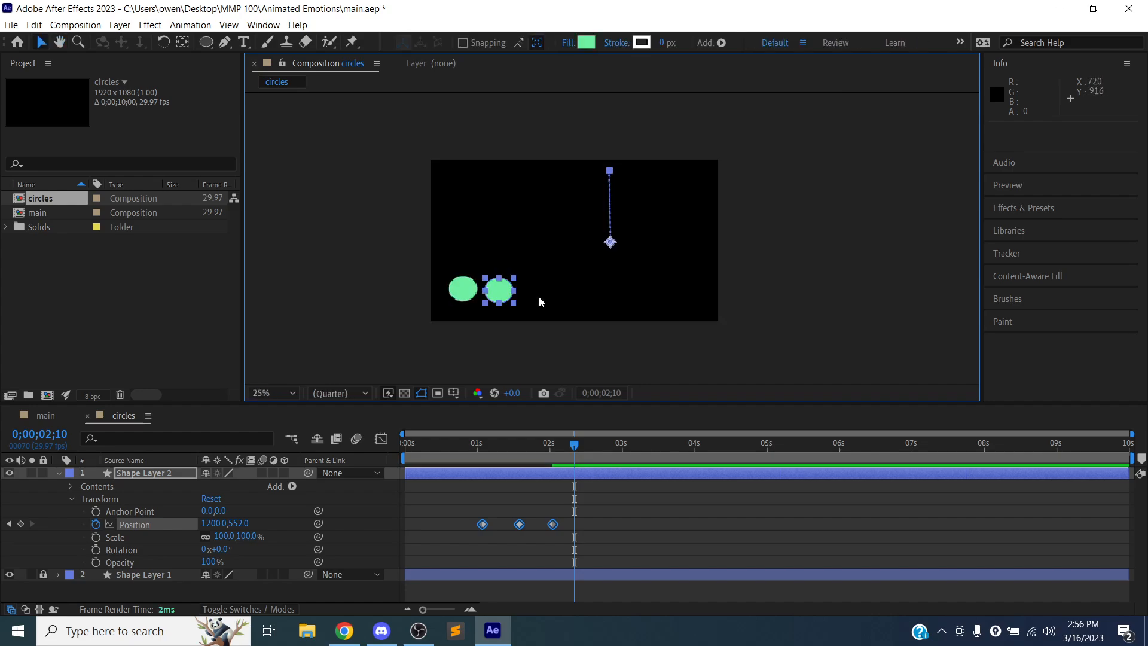
scroll(537, 304, "up", 1)
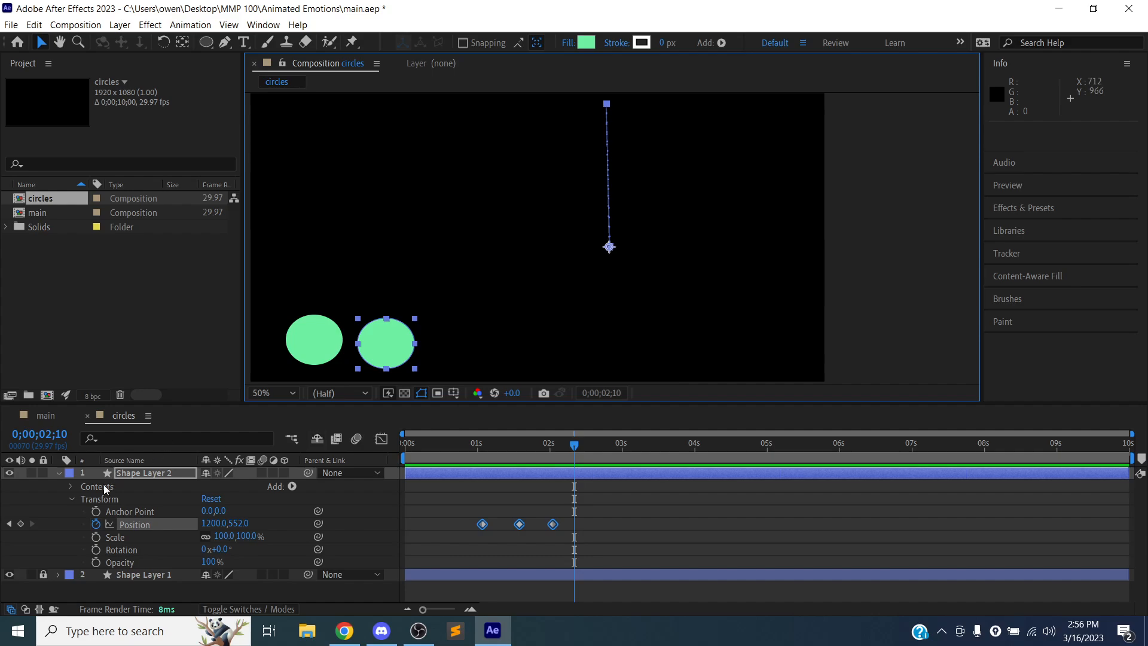
- Duplicate Shape Layer 2 and show the Position keyframes of the new Shape Layer 3
left_click(59, 472)
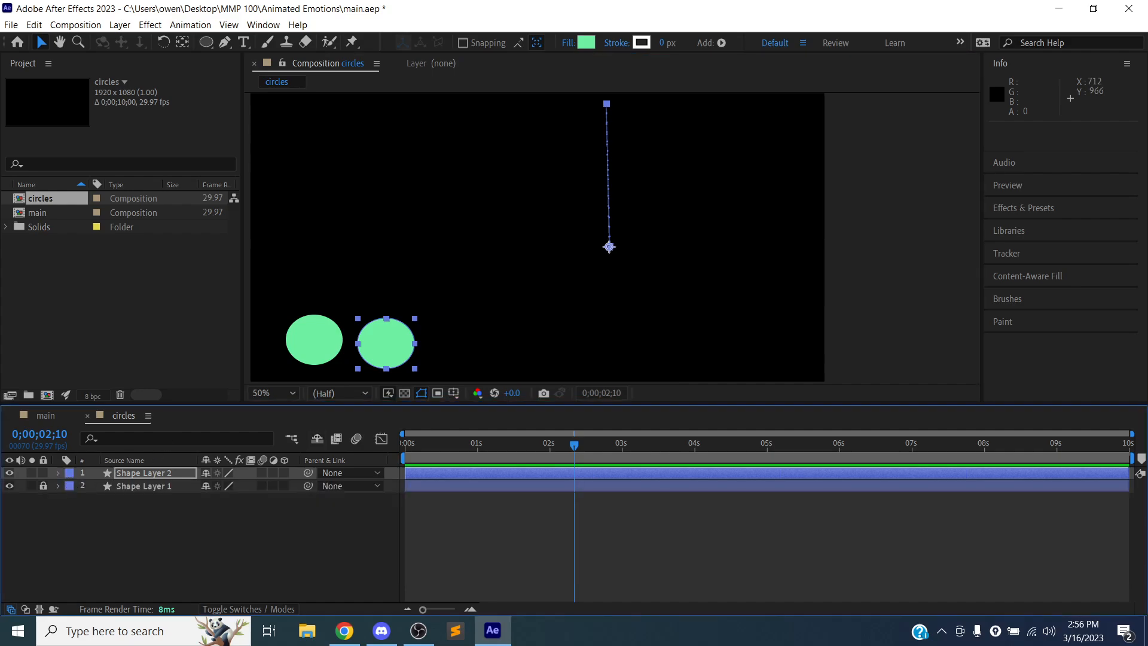
left_click(128, 475)
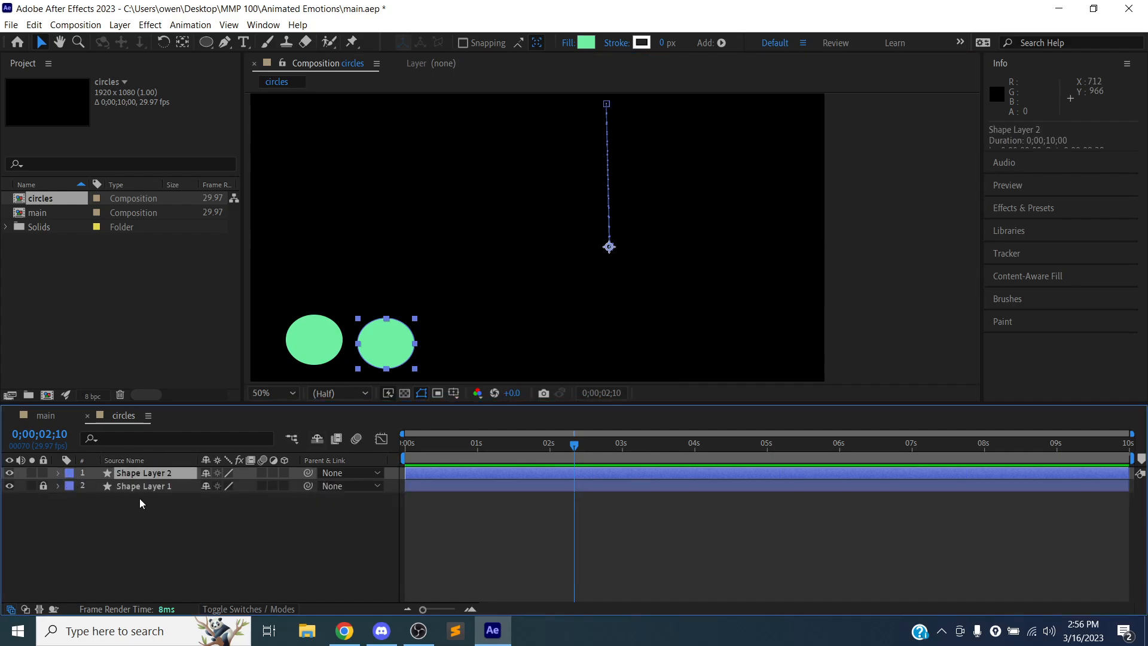
key("ctrl+d")
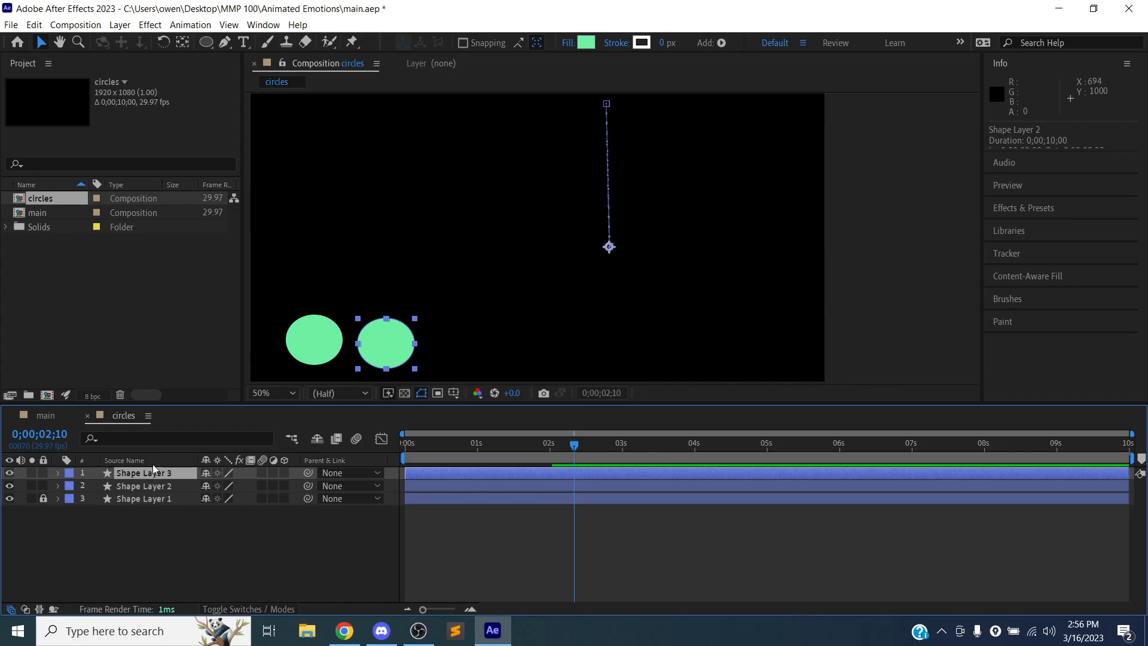
key("p")
- Shift Shape Layer 3's Position keyframes to start at about 2 seconds and move its whole motion path sideways to about 1494, 552
left_click_drag(469, 478, 529, 493)
key("ctrl+z")
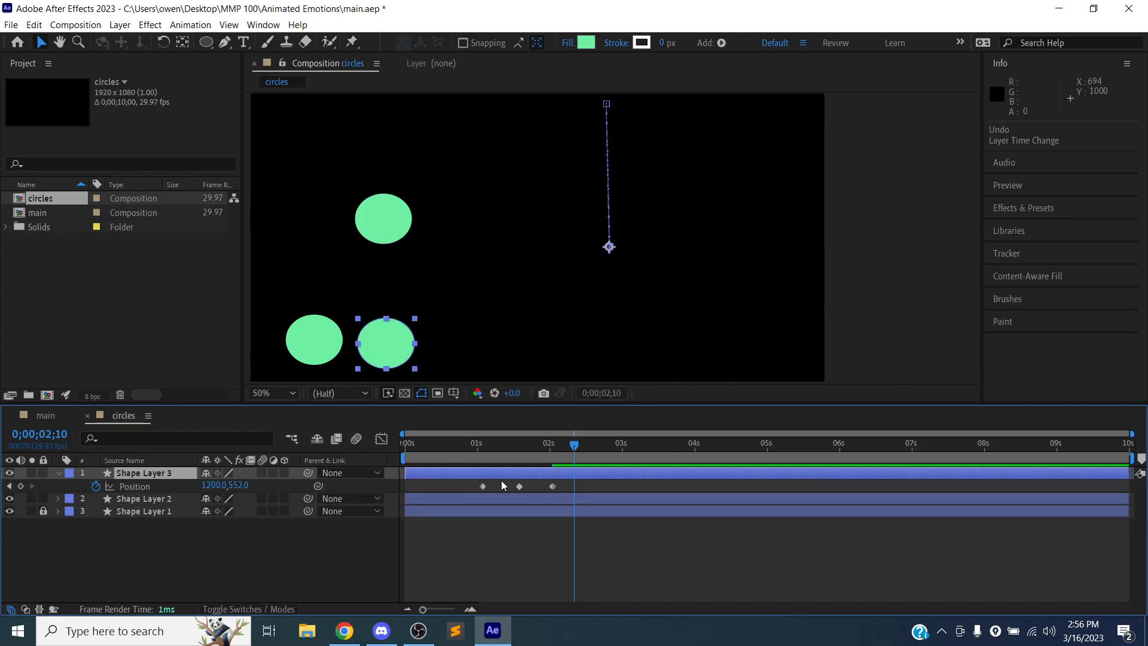
mouse_move(474, 482)
left_mouse_down()
mouse_move(609, 483)
mouse_move(589, 486)
left_mouse_up()
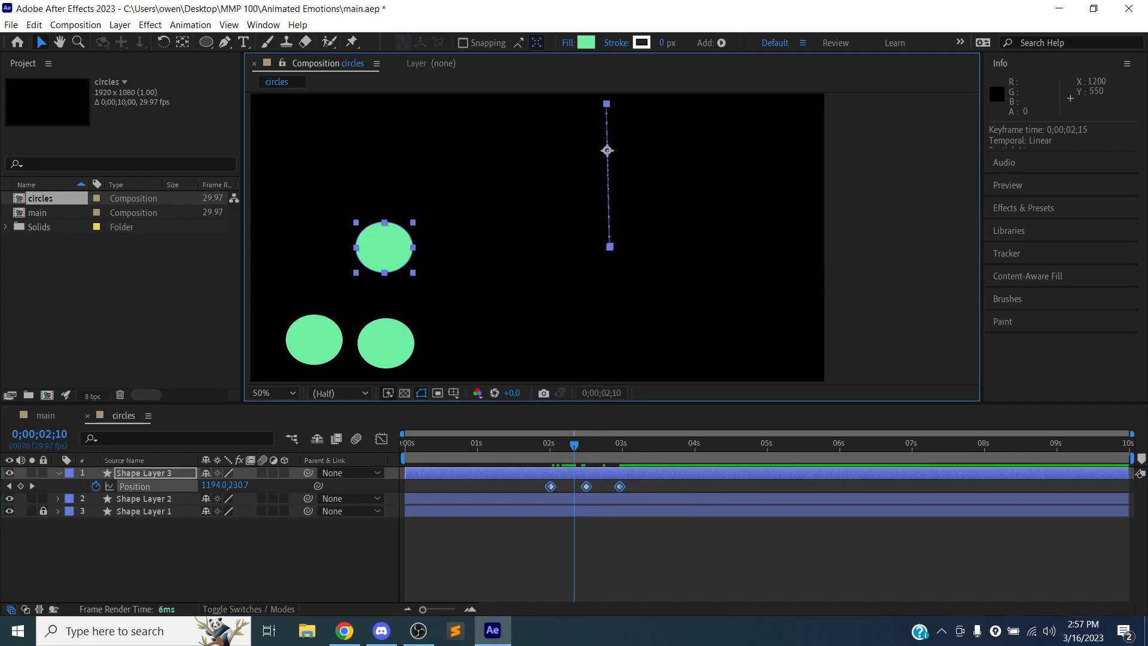
left_click_drag(609, 248, 698, 249)
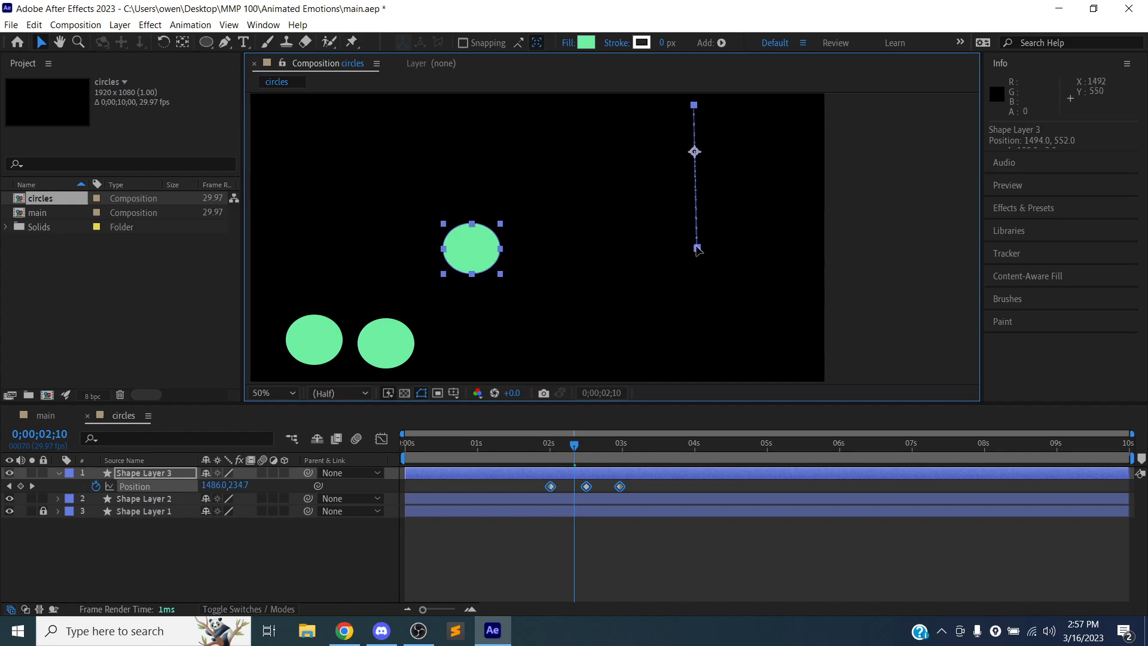
- Preview the three bouncing circles from the start of the circles composition and save the project
left_click_drag(576, 443, 362, 446)
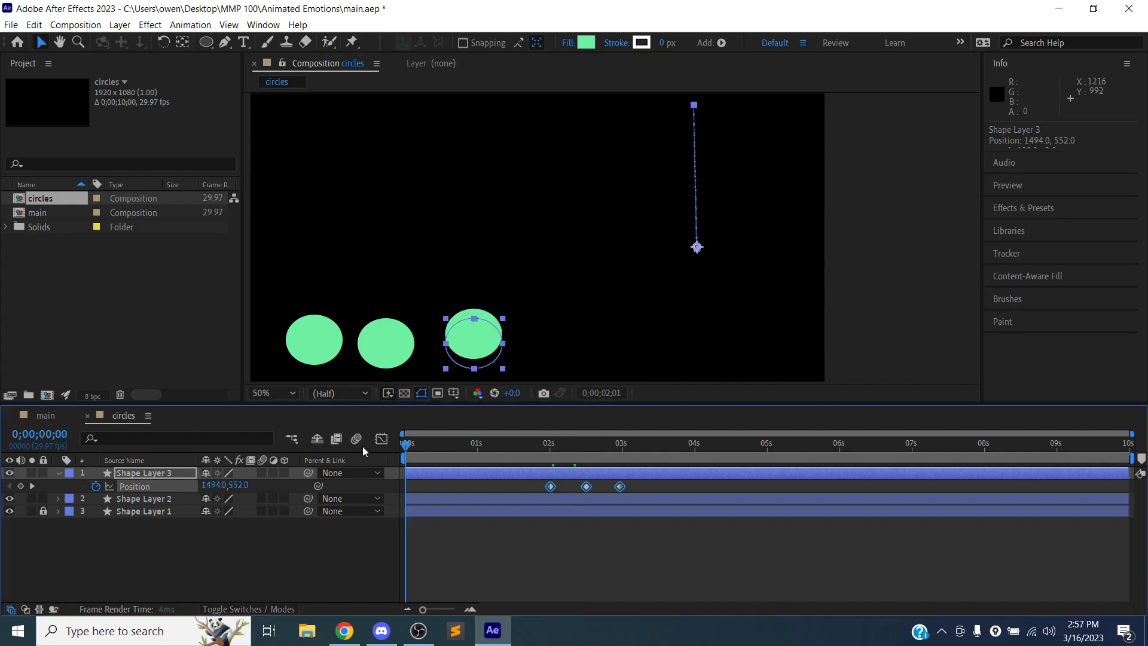
key("space")
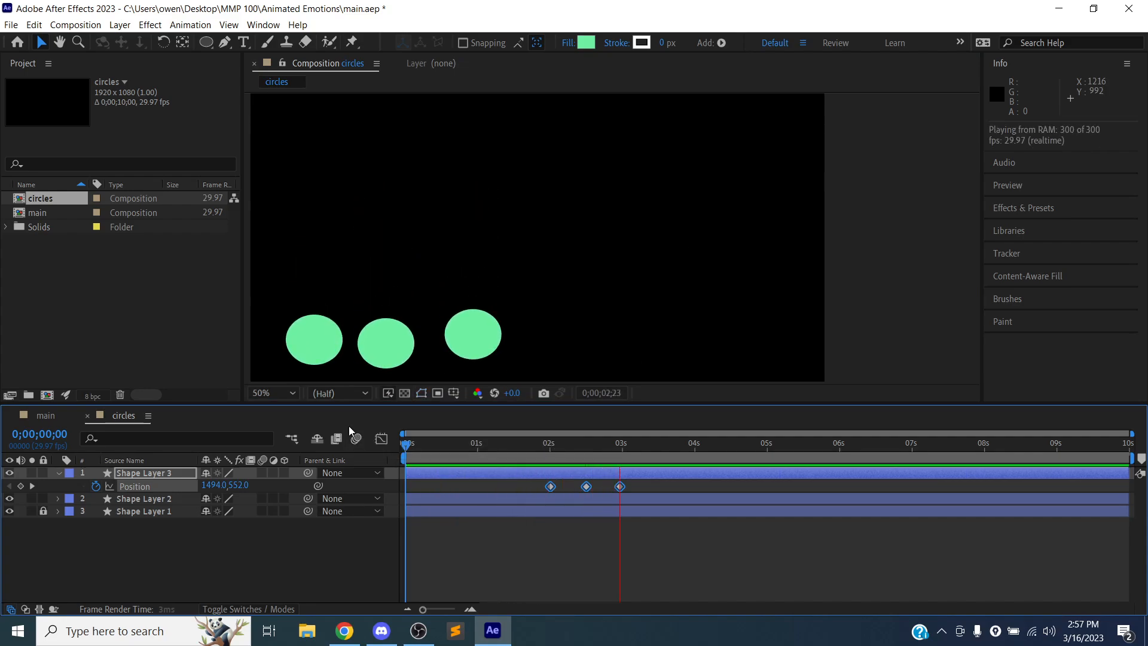
key("space")
key("ctrl+s")
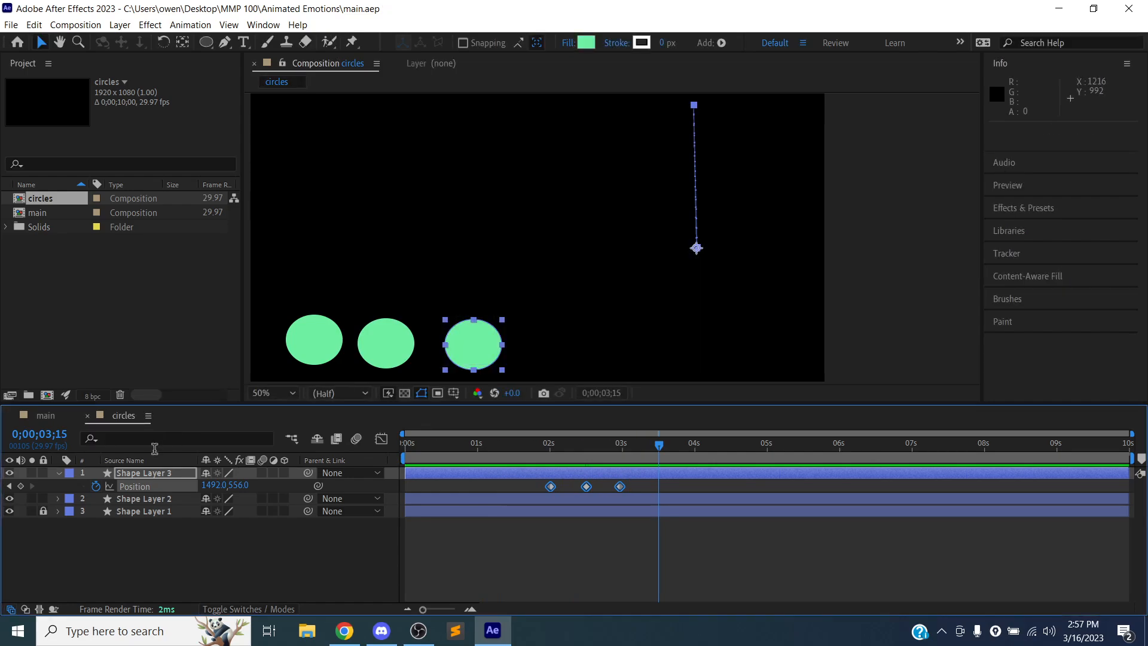
- Open the main composition and add the circles composition as a layer below the background
left_click(147, 475)
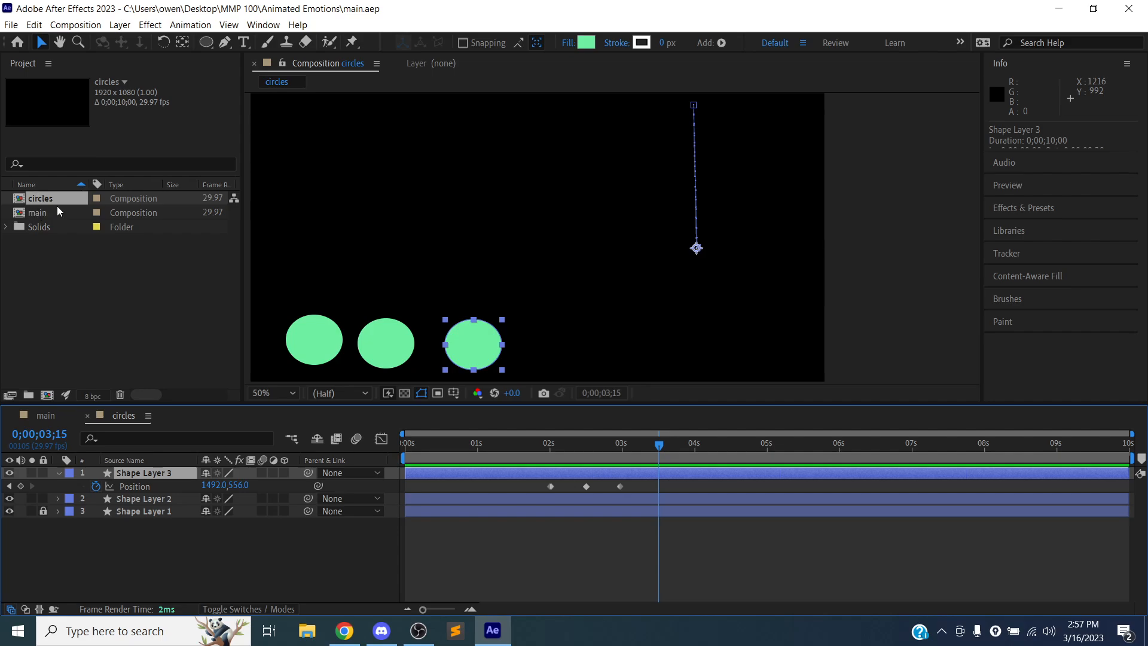
double_click(21, 214)
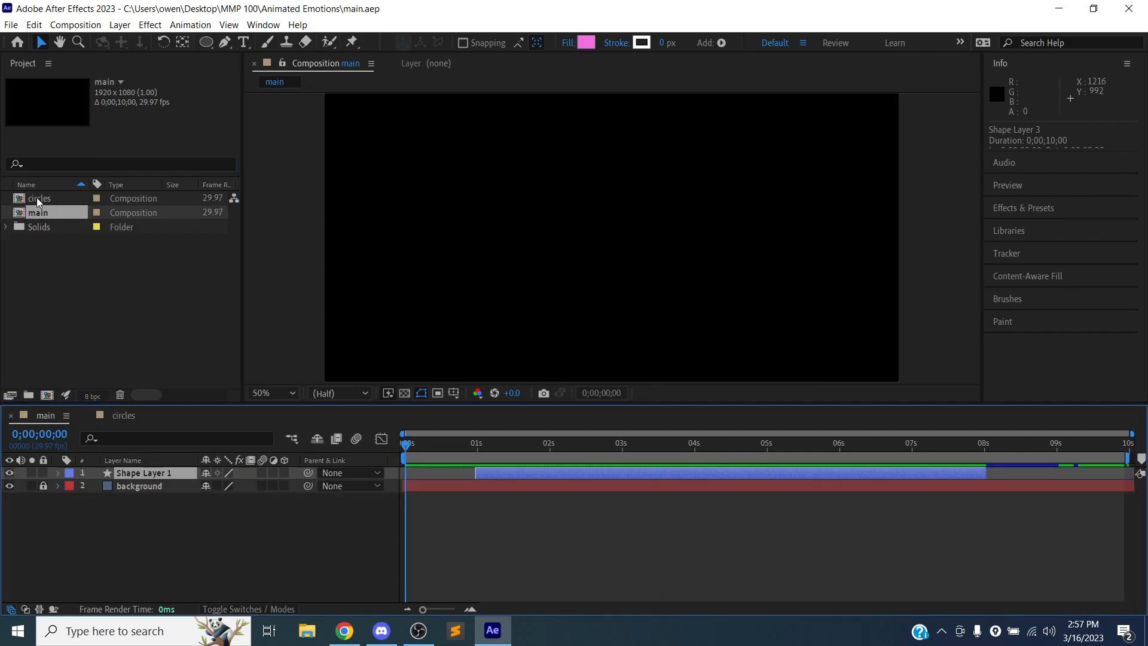
left_click_drag(37, 197, 135, 504)
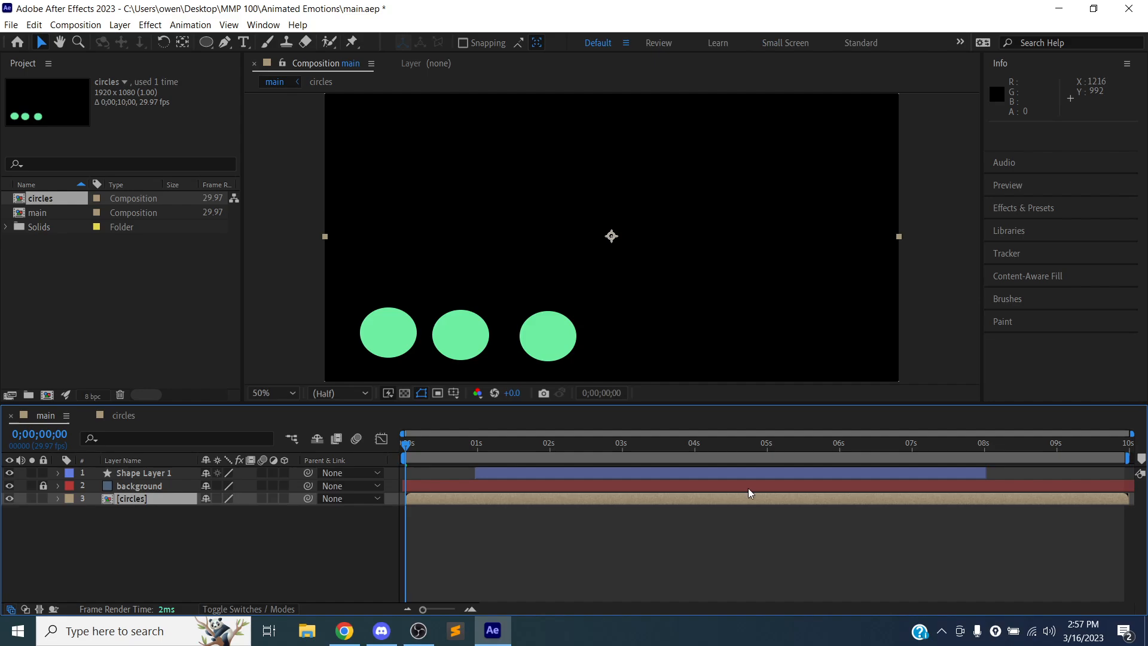
- Trim the end of the circles layer to a 0;00;05;27 duration, delay the layer by 0;00;01;20, and preview the composition
left_click_drag(1128, 499, 839, 503)
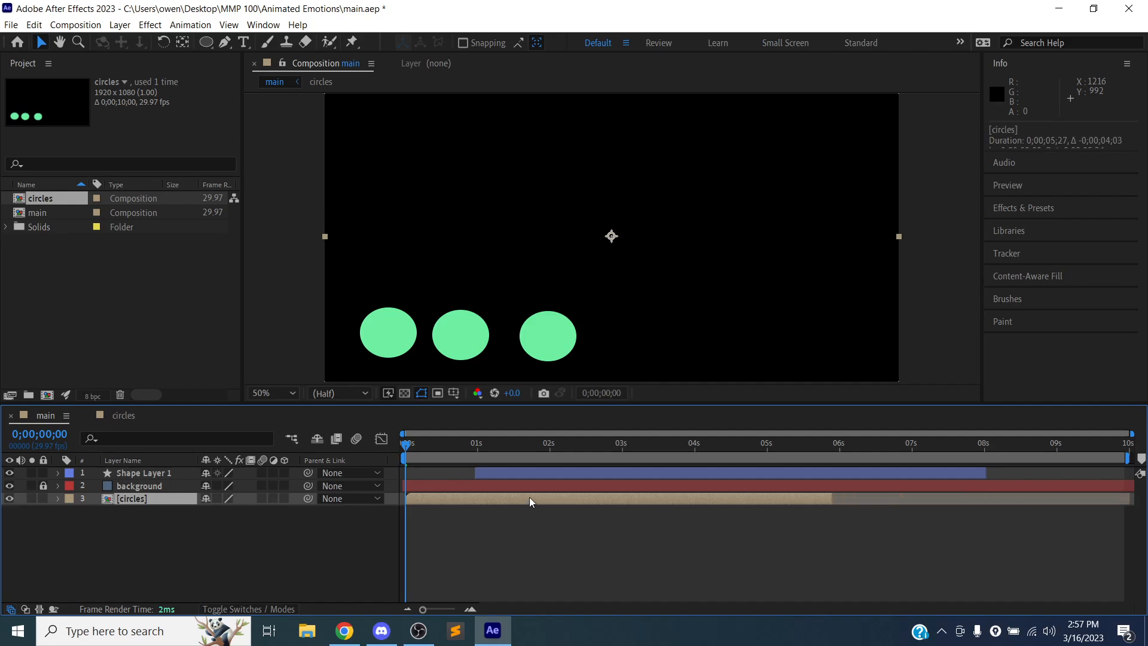
left_click_drag(529, 497, 653, 498)
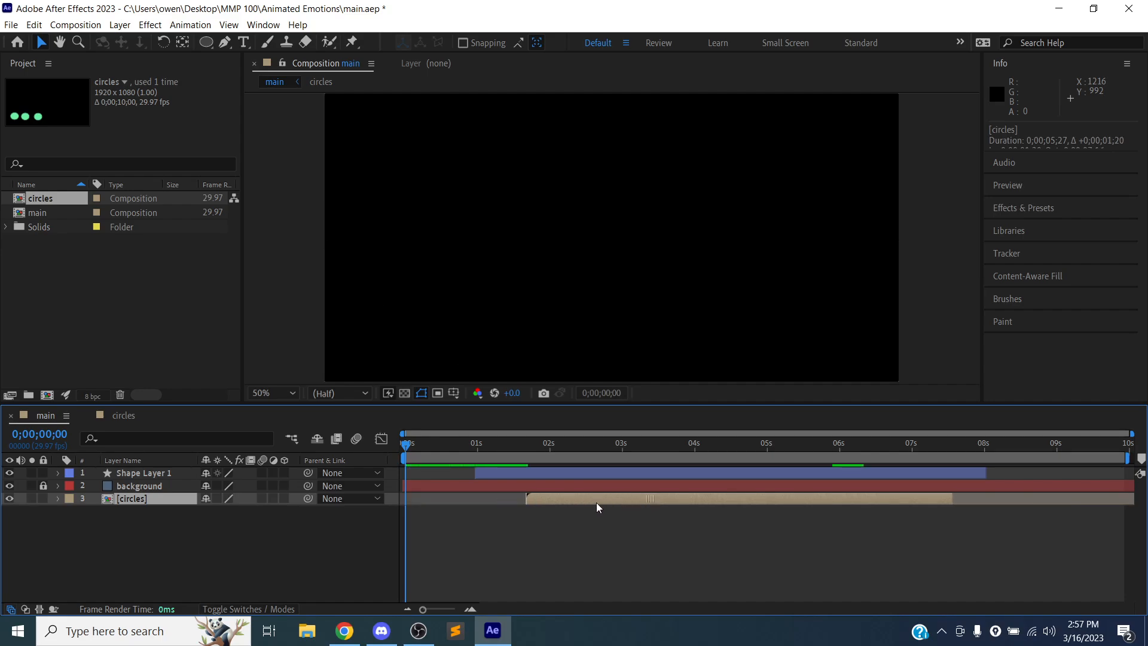
key("space")
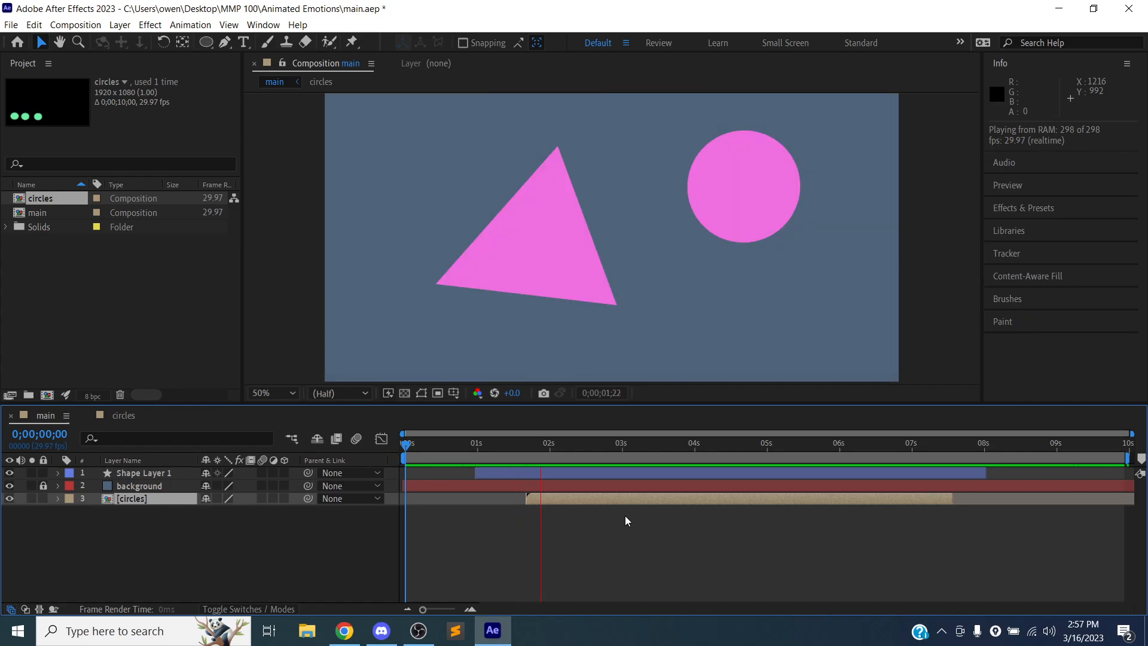
key("space")
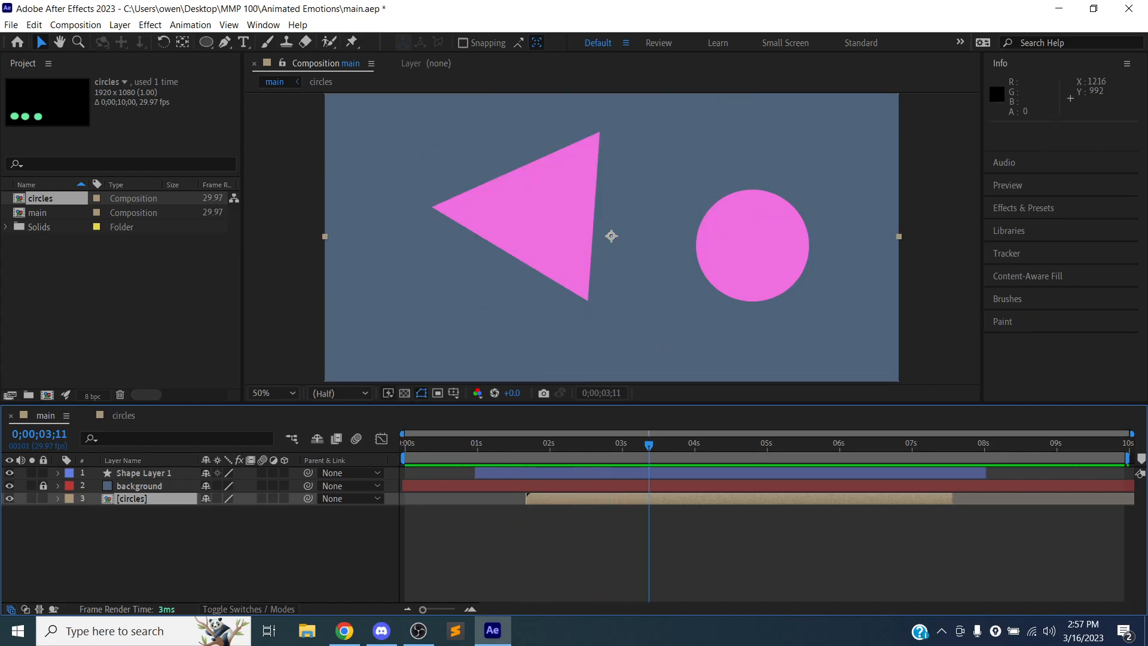
- Move the circles layer above the background layer and preview the main composition from about 0;00;00;21
left_click_drag(158, 499, 163, 476)
key("space")
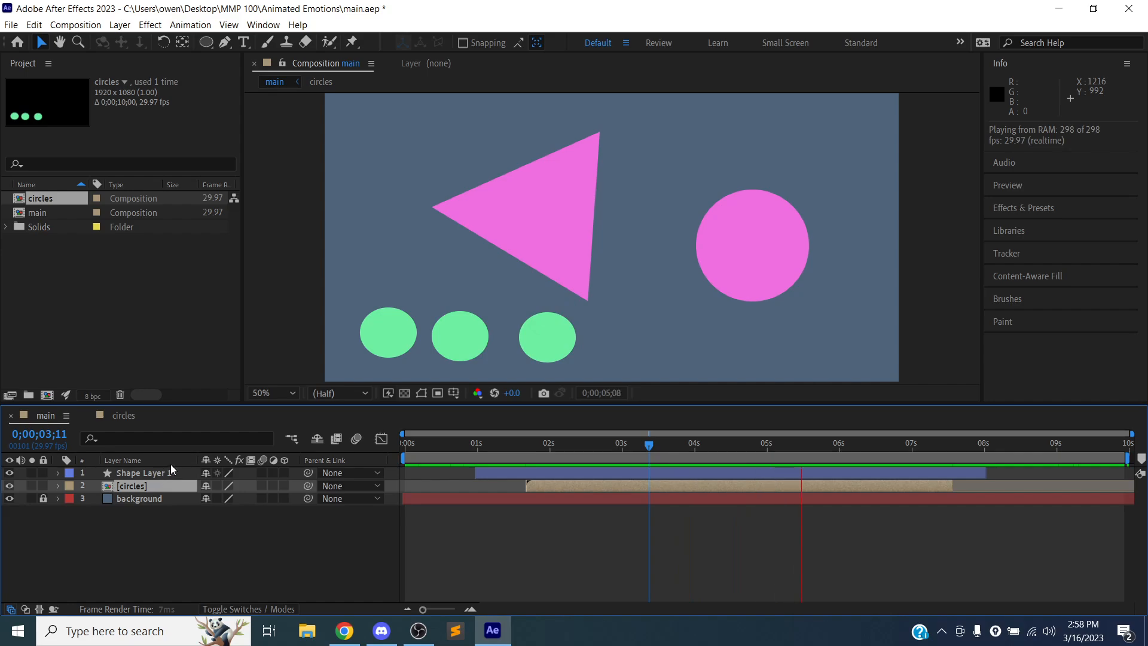
key("space")
left_click(476, 443)
left_click(458, 446)
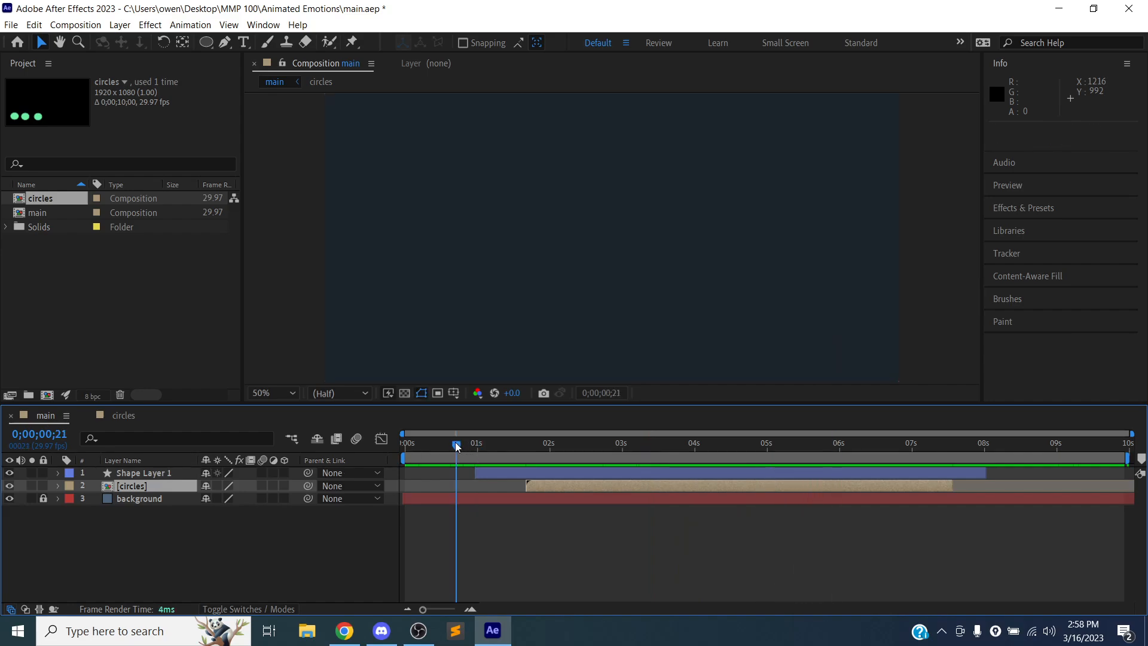
key("space")
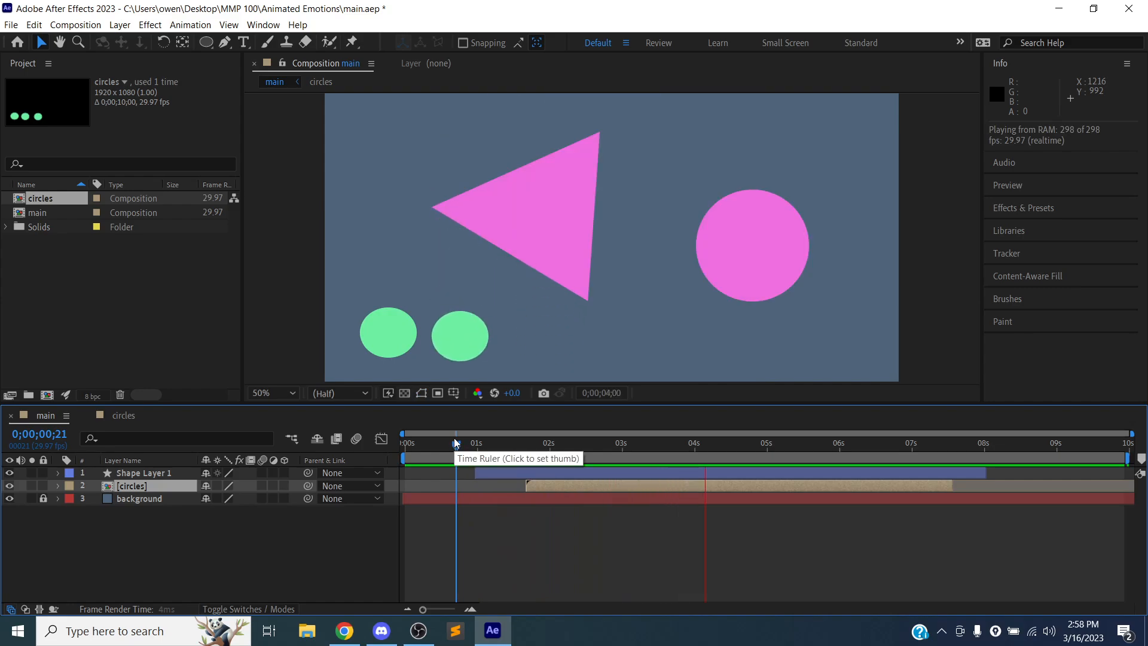
- Stop the preview of the main composition, deselect the circles layer, and save the project
key("space")
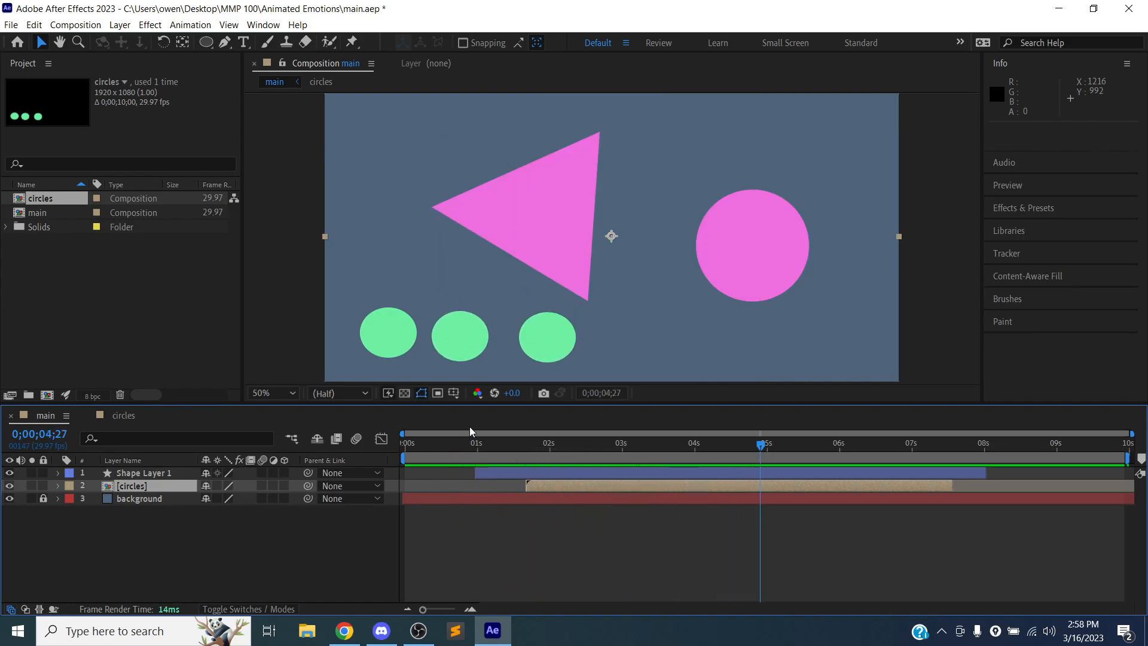
left_click(186, 520)
key("ctrl+s")
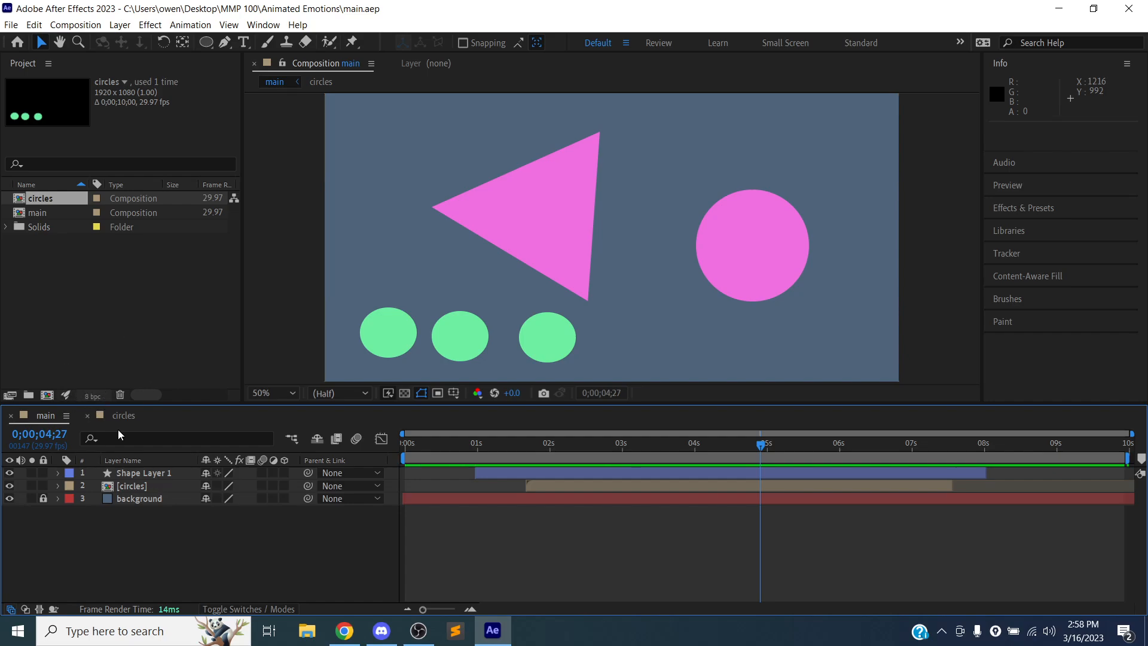
- Open the circles composition from its layer, collapse Shape Layer 3's properties, and return to the main composition
double_click(135, 487)
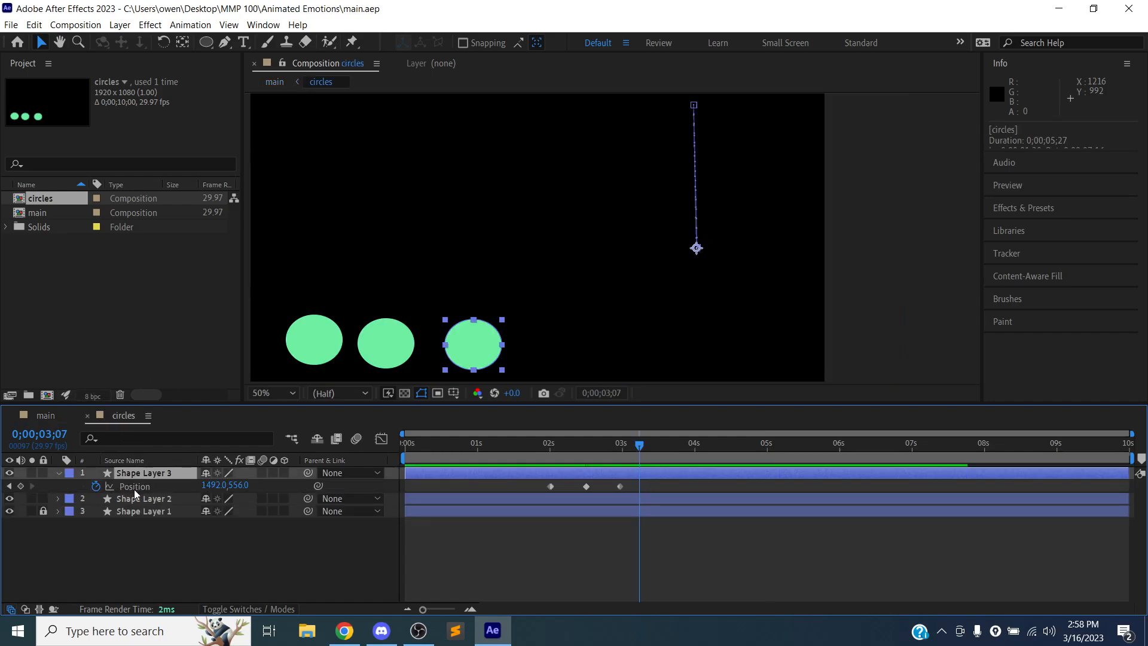
left_click(61, 473)
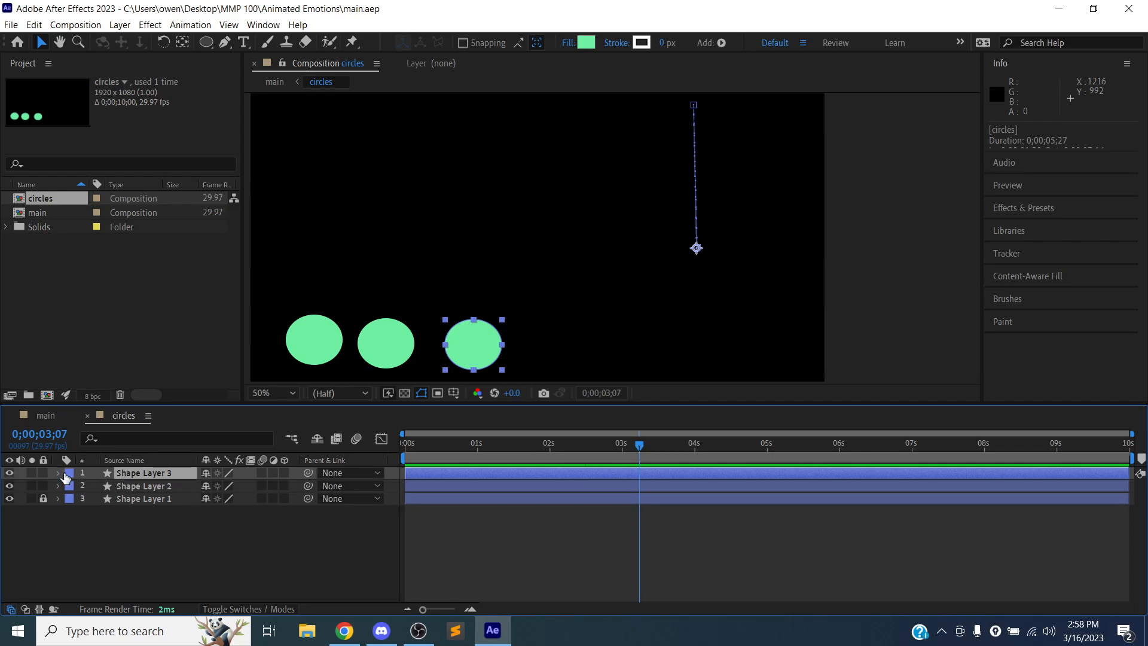
double_click(31, 214)
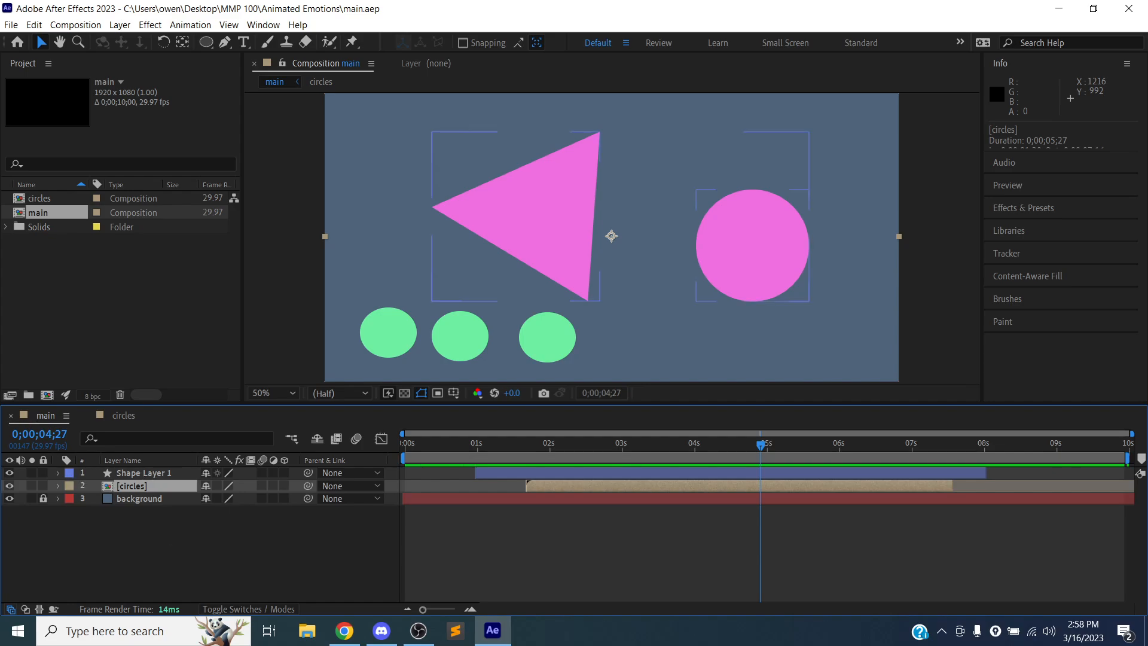
- Lock the circles layer in the main composition and view the frame at 0;00;01;24
left_click(43, 486)
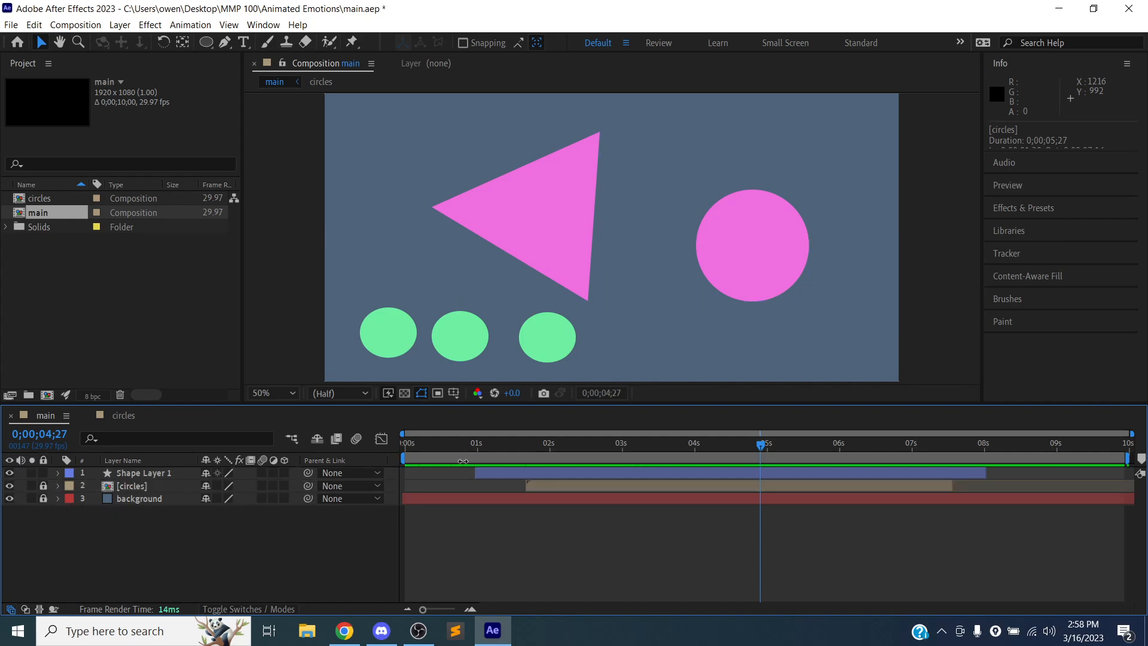
mouse_move(543, 445)
left_mouse_down()
mouse_move(405, 446)
mouse_move(536, 445)
left_mouse_up()
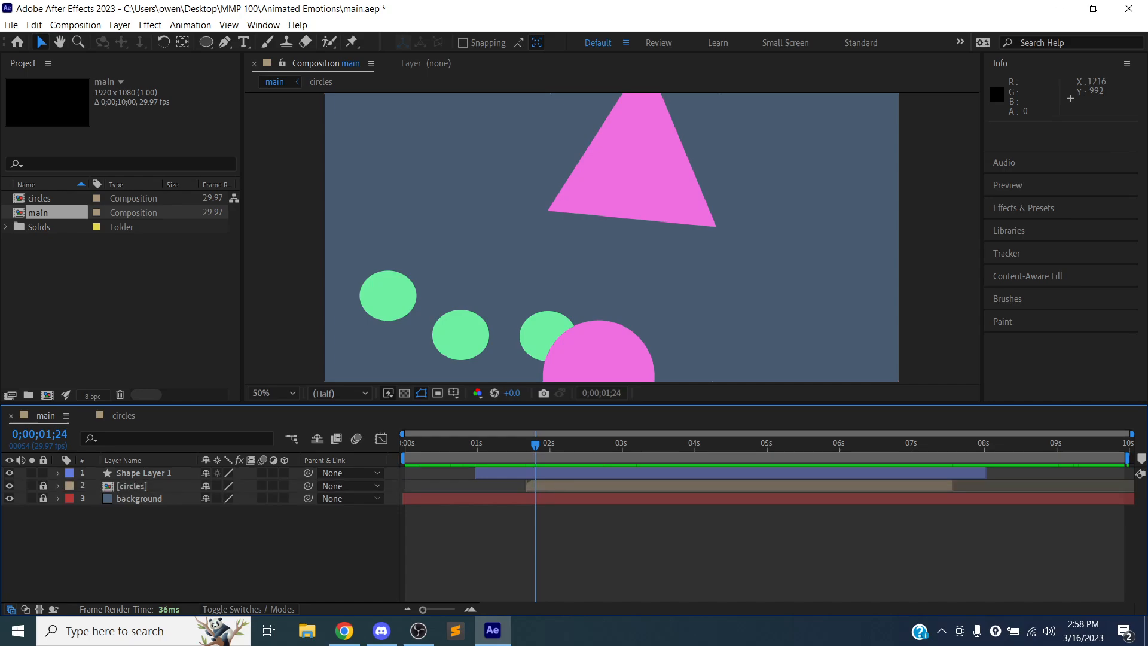
- Open the circles composition at its first frame and save the project
double_click(44, 198)
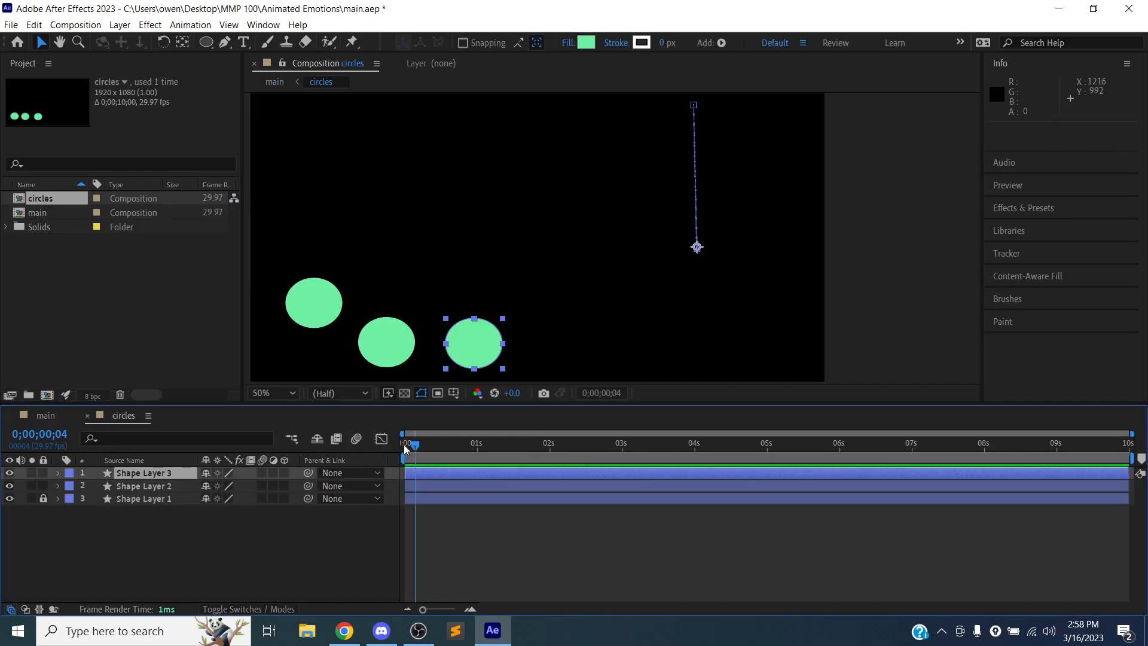
left_click_drag(417, 447, 383, 425)
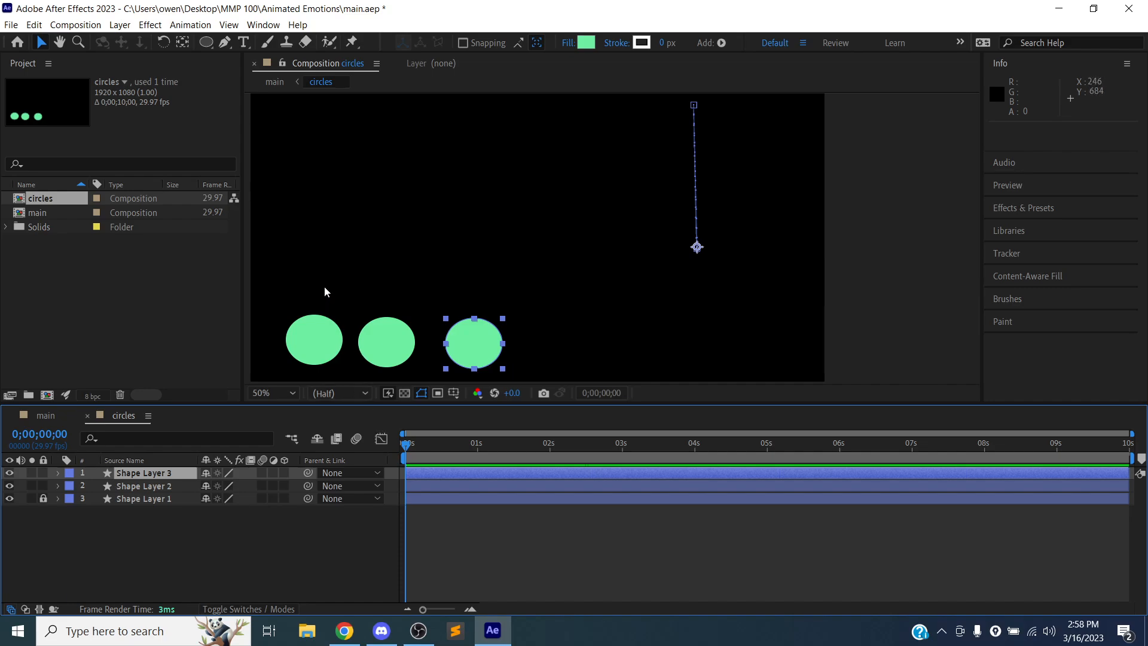
key("ctrl+s")
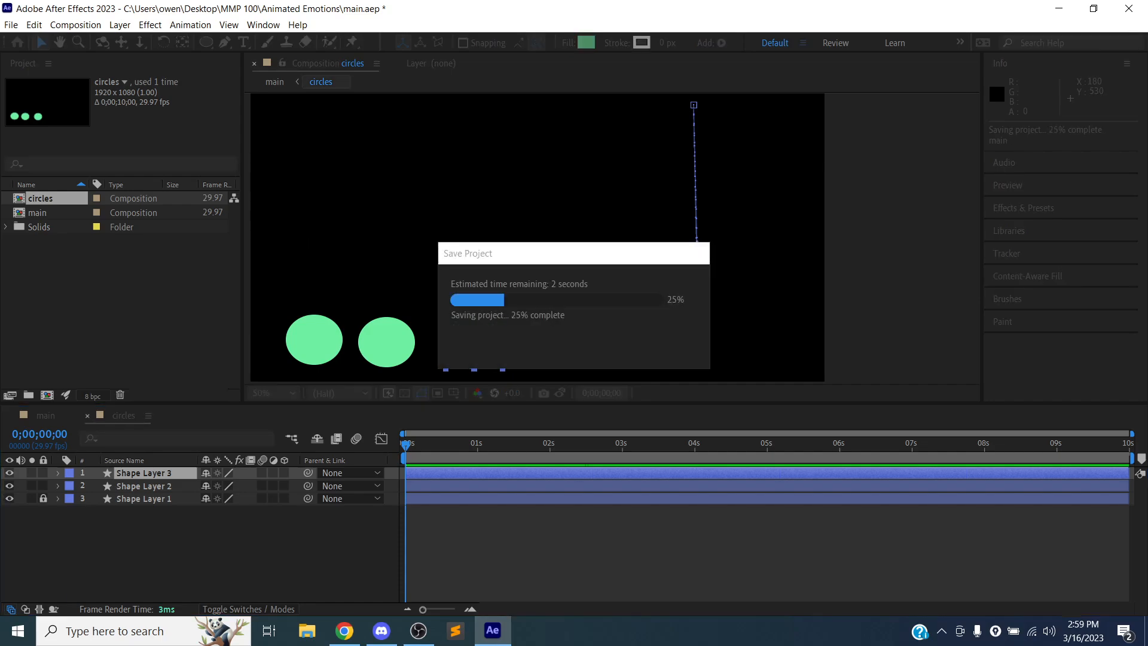
- Duplicate the circles composition in the project
right_click(56, 201)
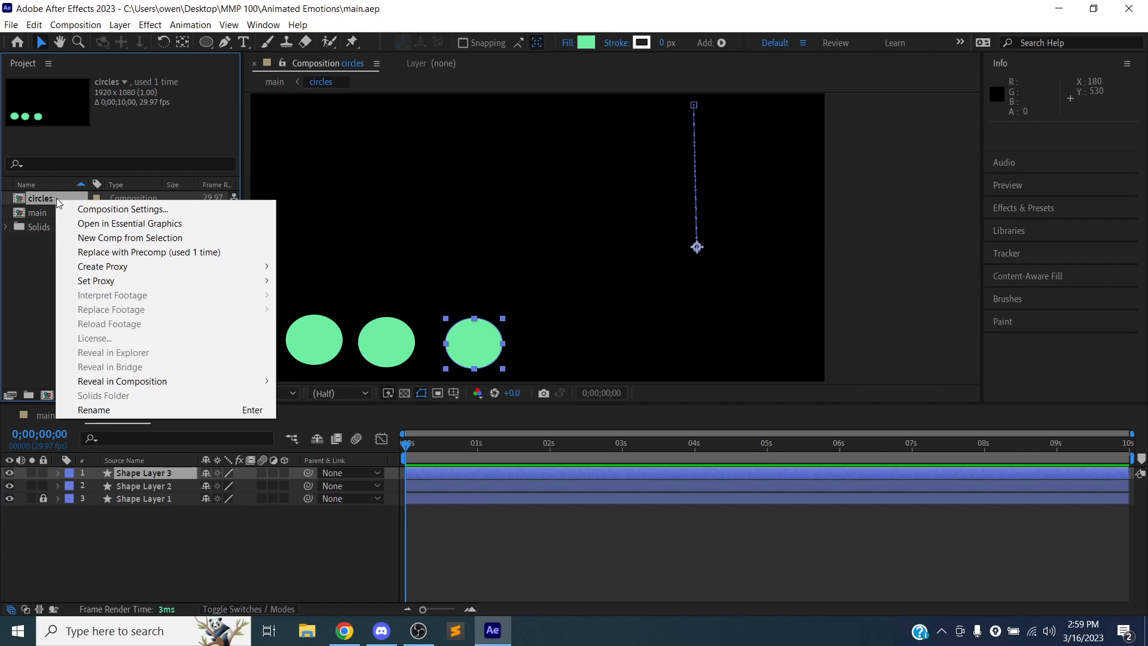
left_click(26, 251)
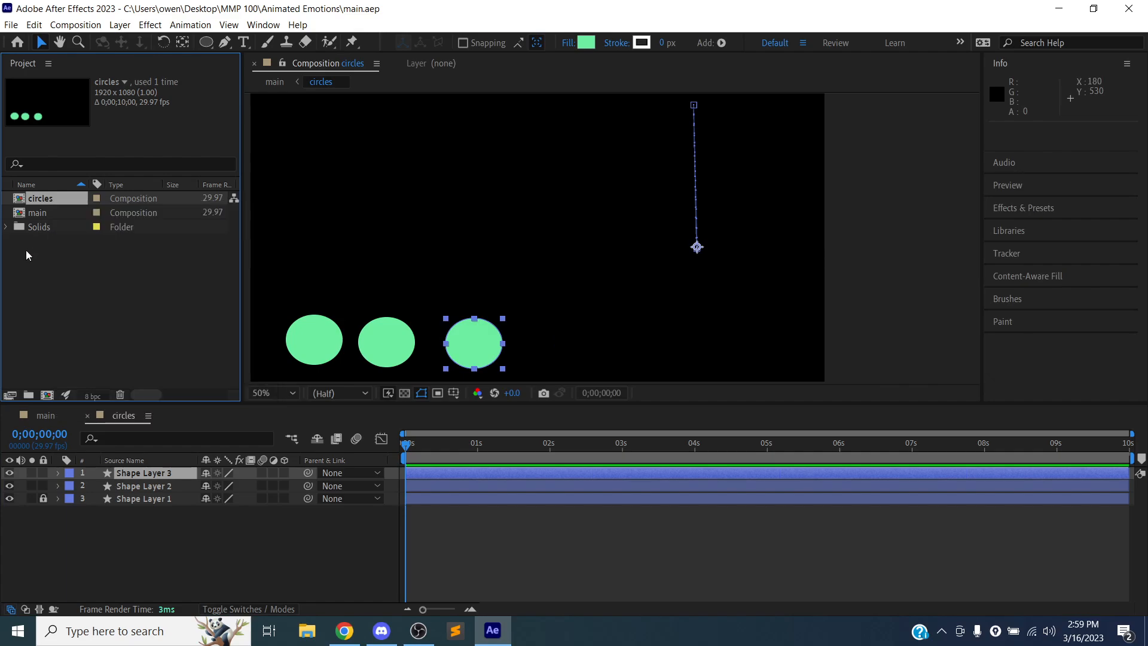
left_click(51, 199)
key("ctrl+d")
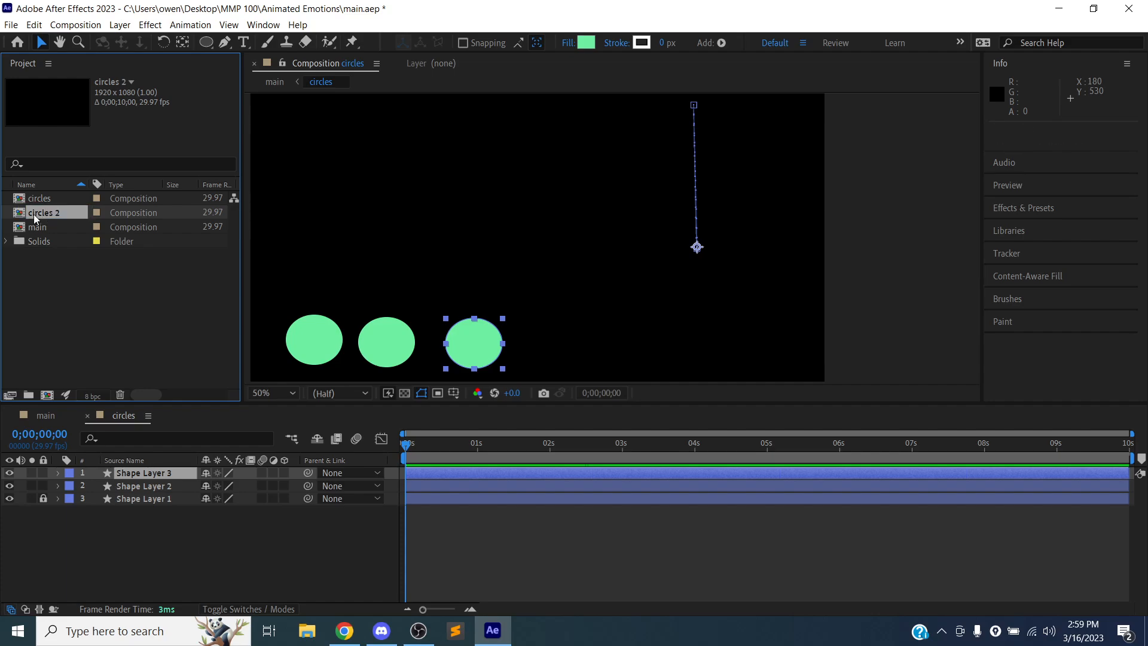
- Unlock Shape Layer 1 in the circles 2 composition, recolor all three circles dark green 375B45, and save the project
double_click(33, 214)
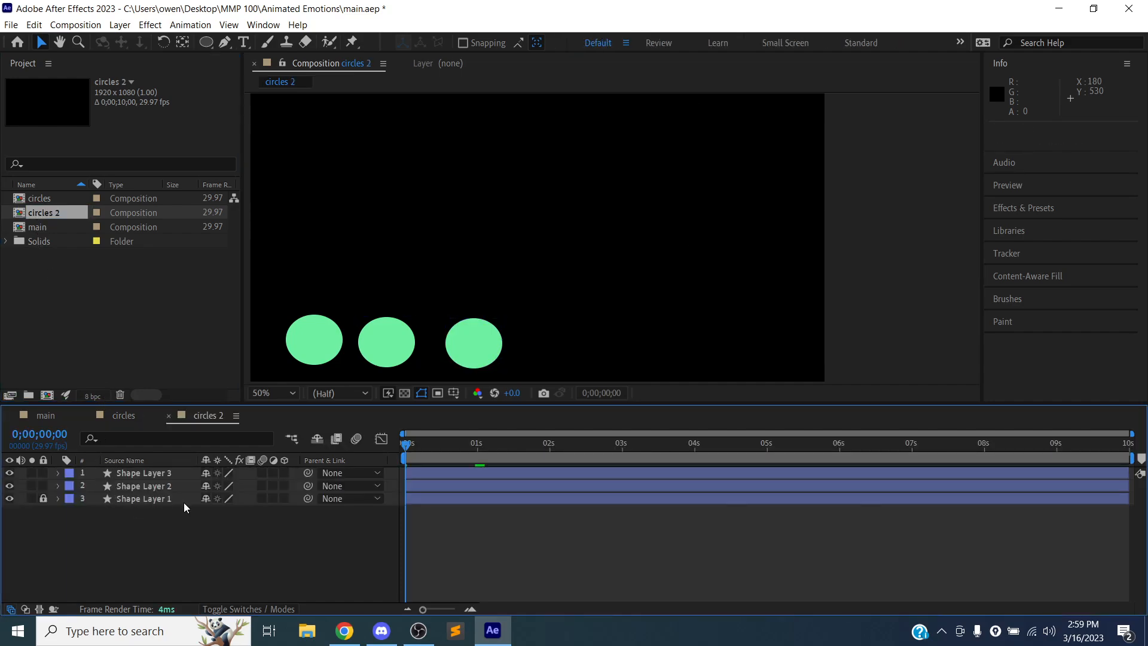
left_click(118, 499)
left_click(44, 498)
left_click(303, 350)
left_click(386, 345, "shift")
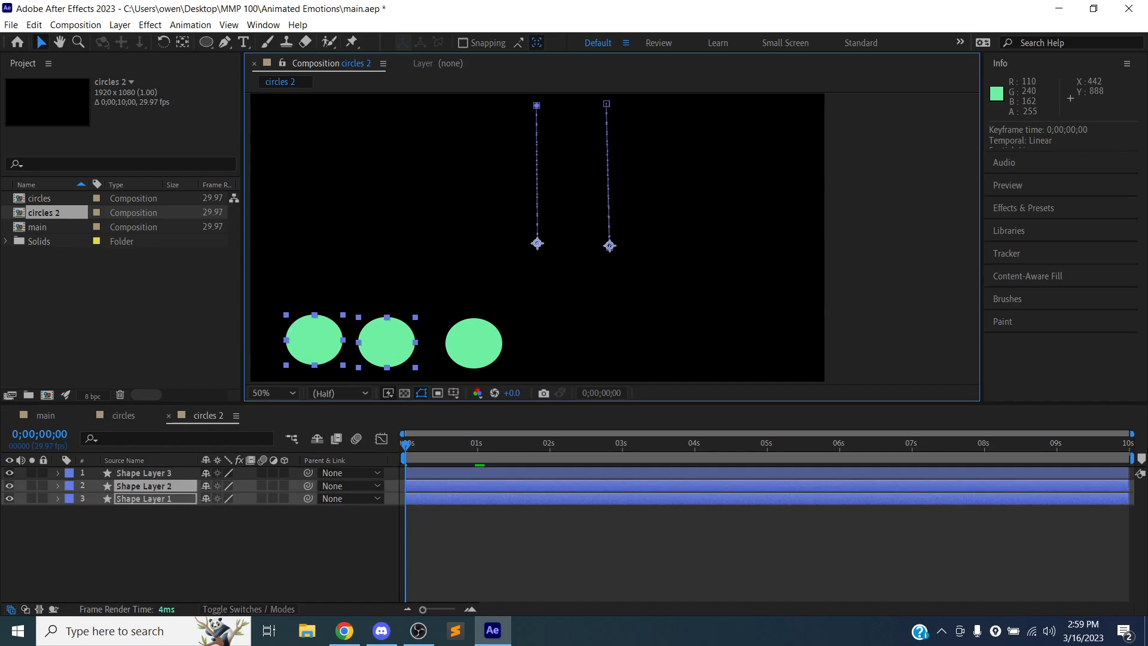
left_click(474, 343, "shift")
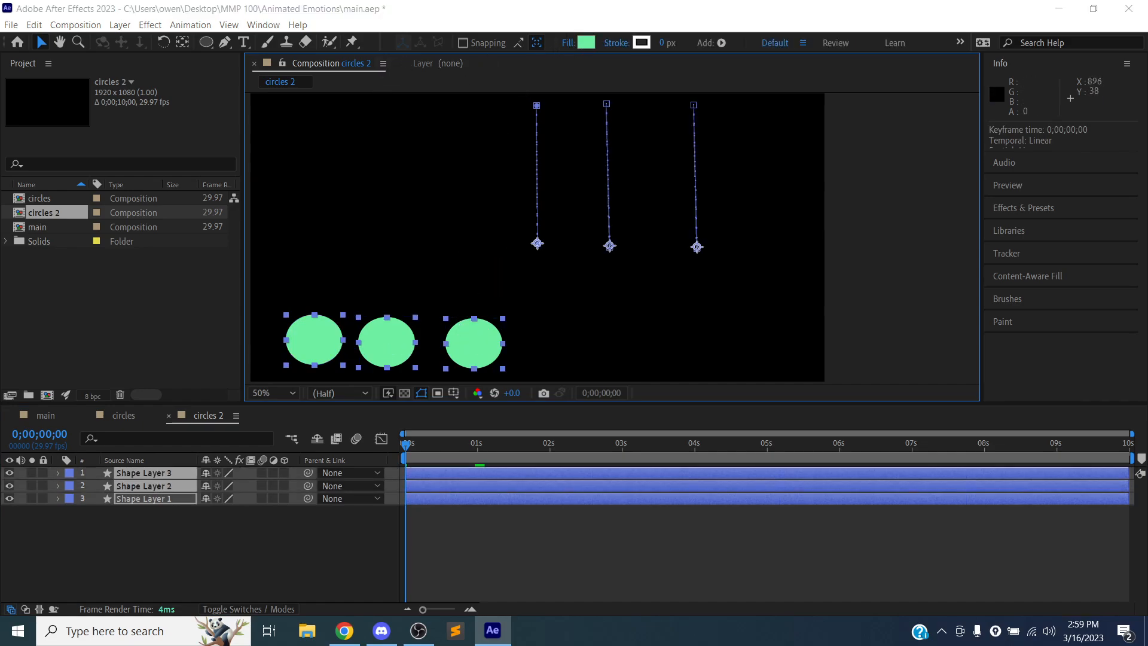
left_click(581, 43)
left_click(480, 252)
left_click_drag(480, 251, 432, 281)
left_click(682, 163)
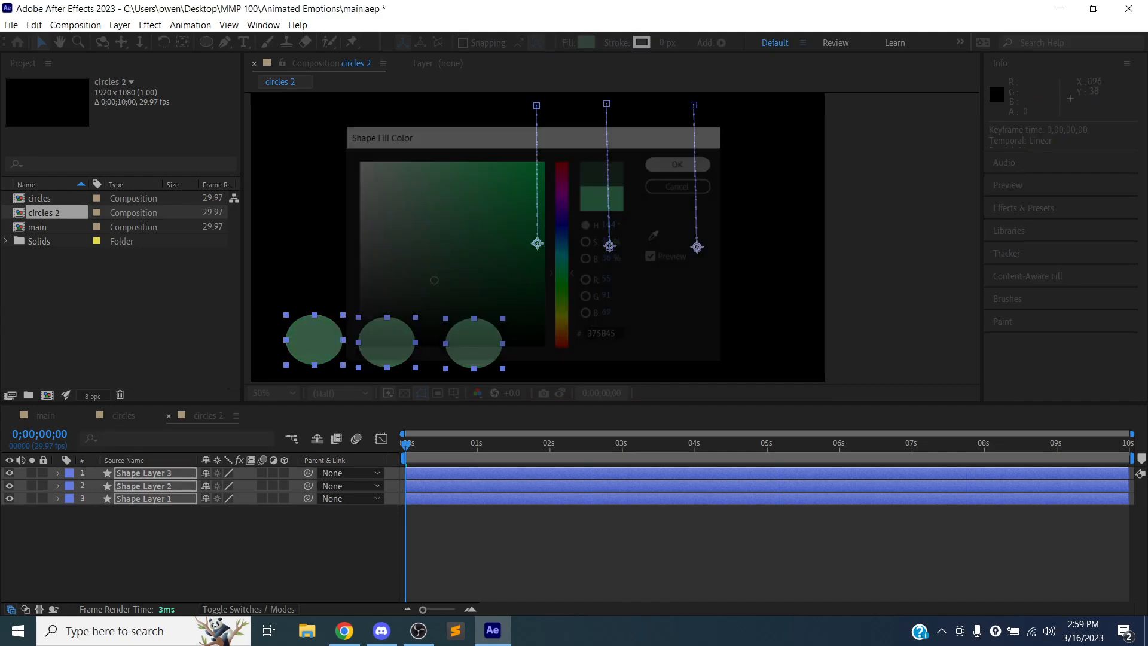
key("ctrl+s")
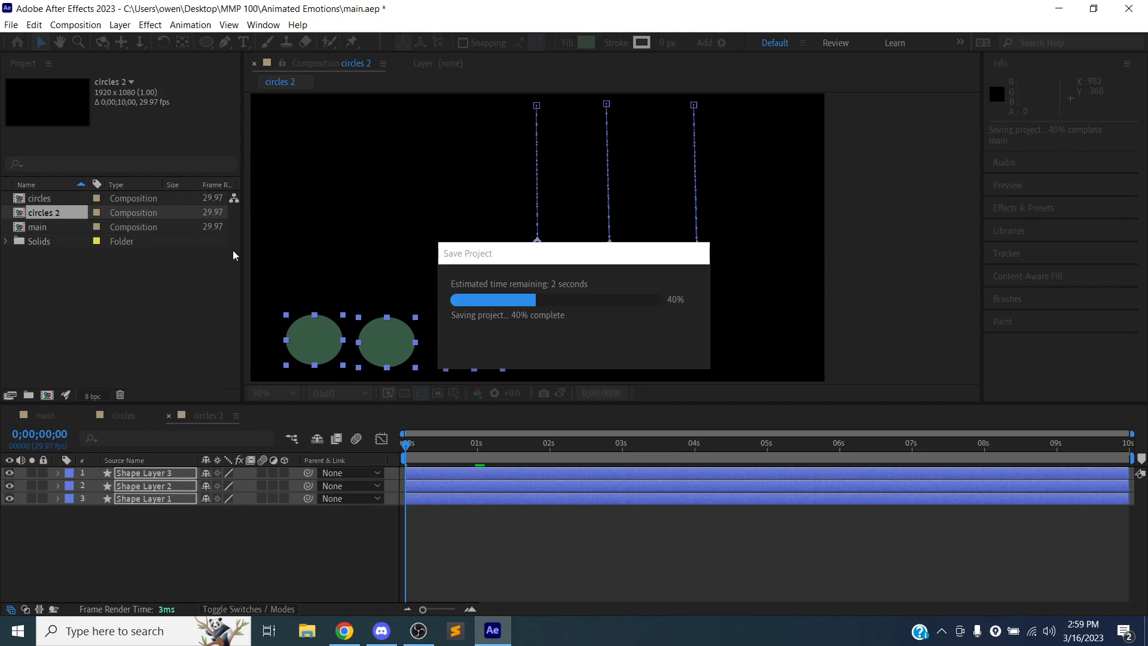
- Open the main composition and add the circles 2 composition as a layer below the background
left_click(59, 225)
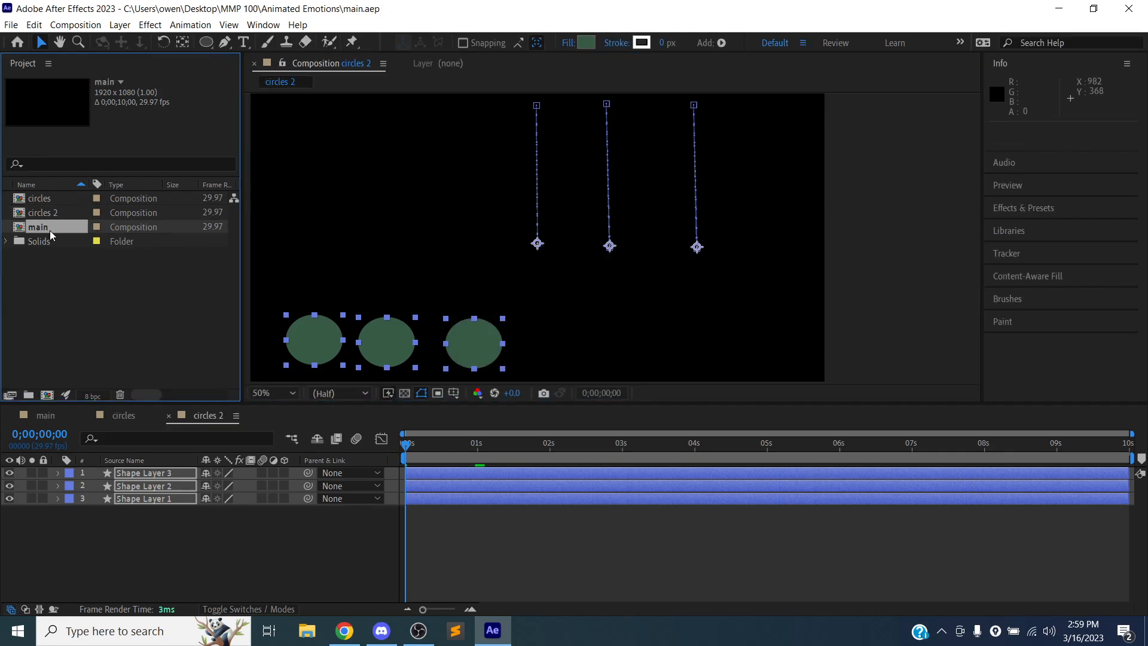
double_click(49, 231)
left_click_drag(42, 212, 160, 509)
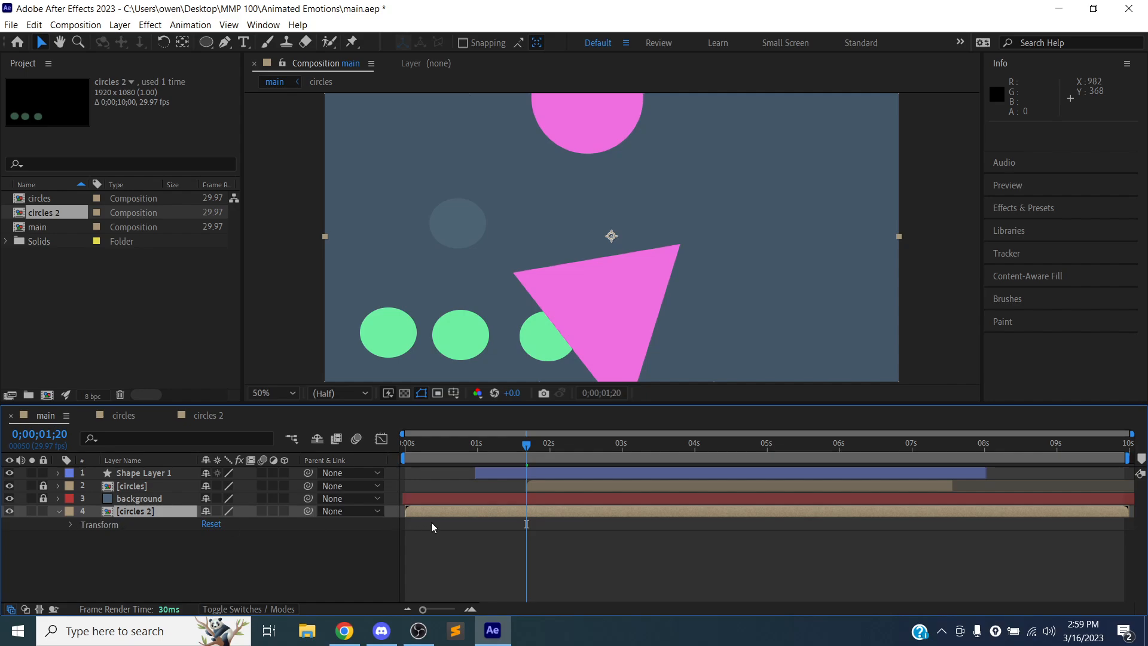
- Delay the circles 2 layer by 0;00;03;01 and move it above the background layer, with its transform properties expanded
left_click_drag(450, 509, 685, 515)
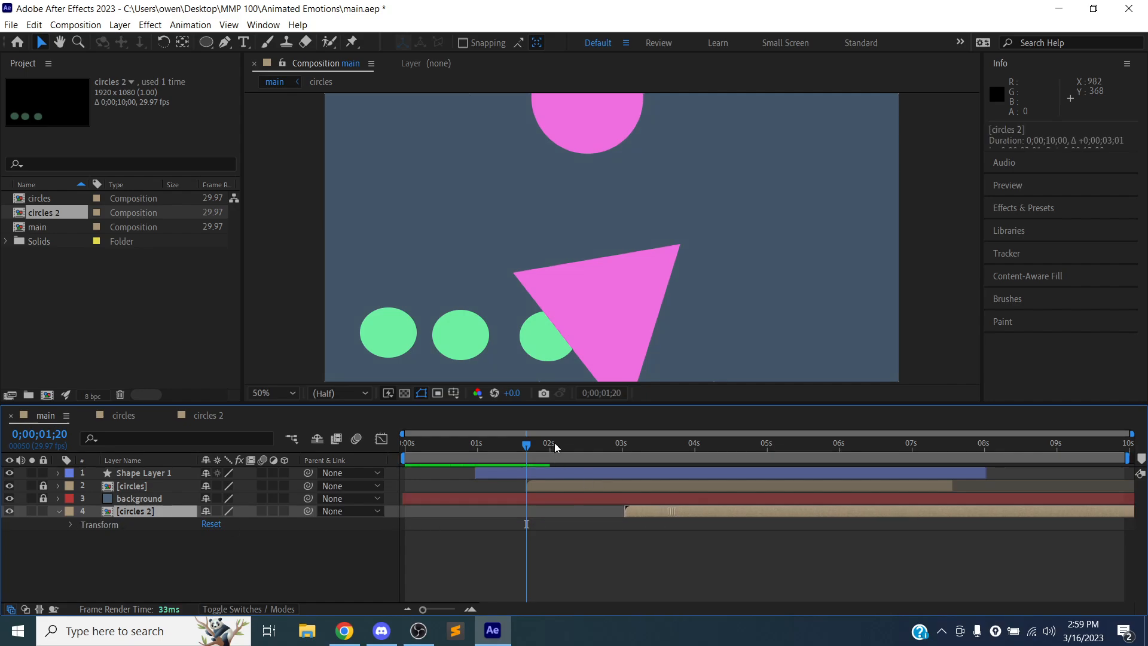
left_click_drag(632, 446, 686, 446)
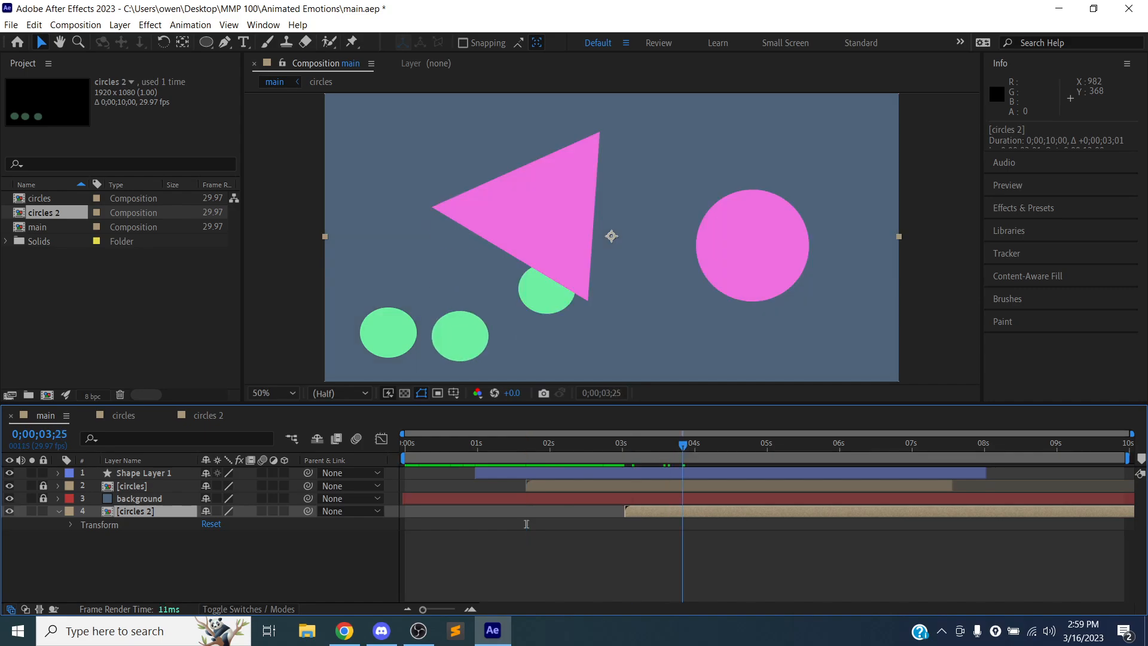
left_click(72, 524)
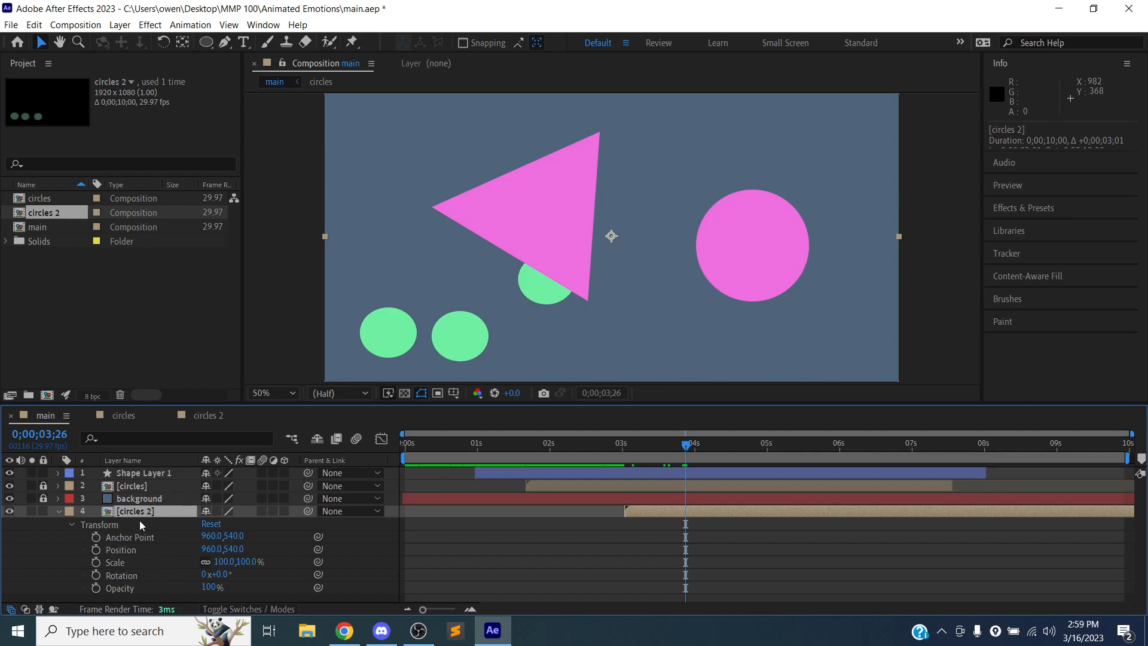
left_click_drag(141, 513, 139, 496)
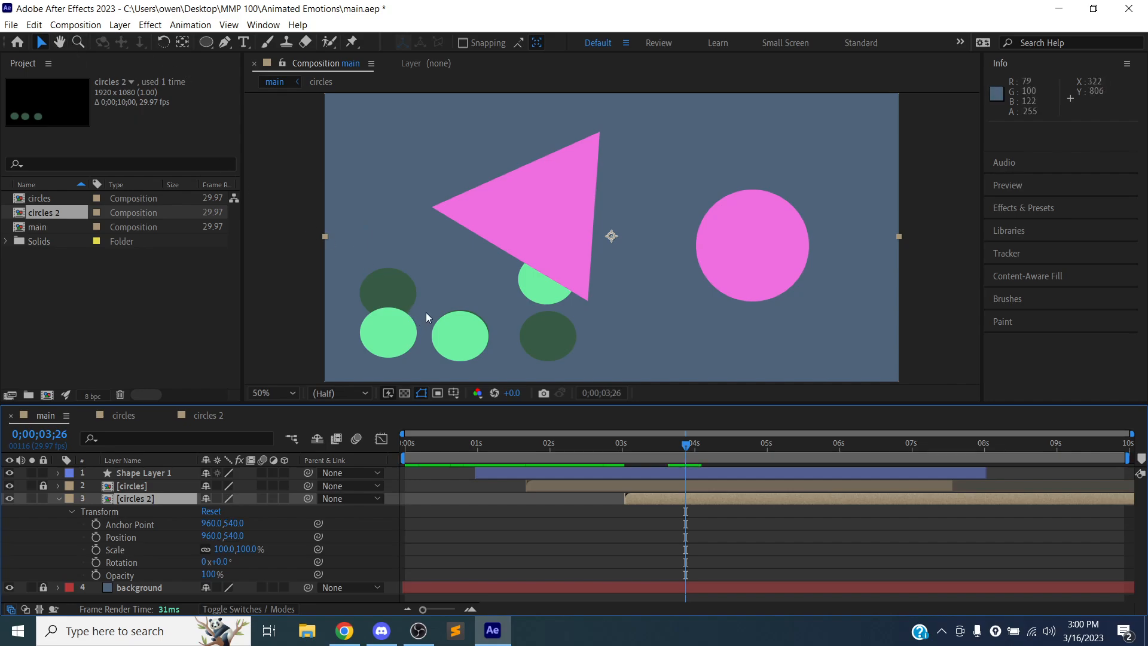
- Move the dark green circles beside the light green ones, at about position 1742, 534, and save the project
left_click_drag(473, 329, 705, 323)
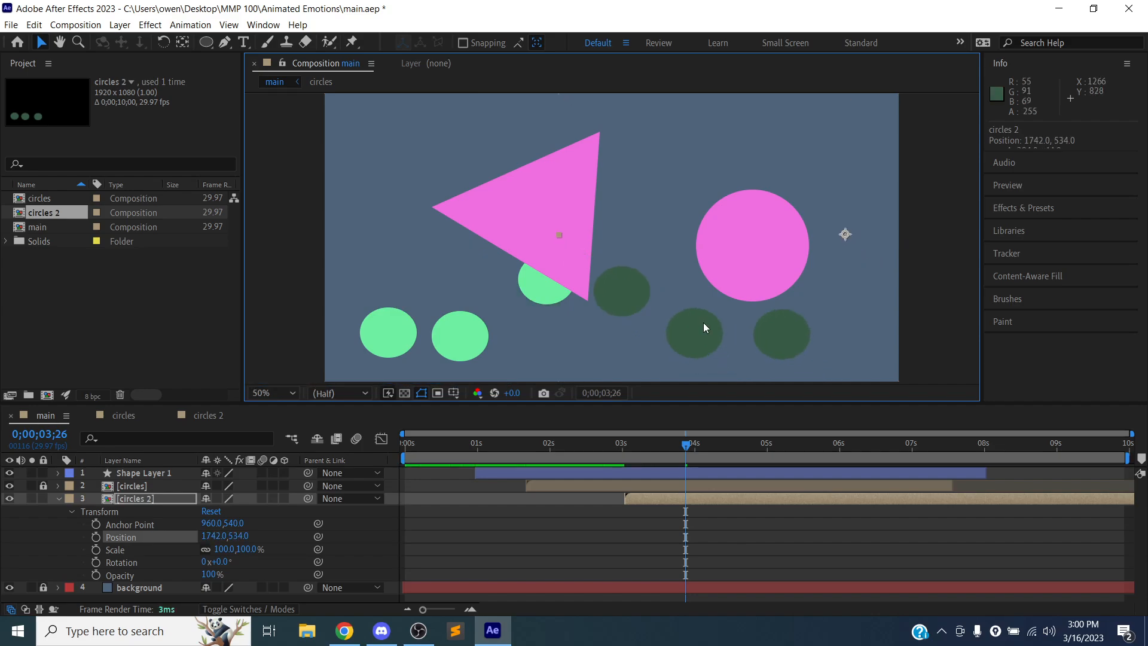
key("ctrl+s")
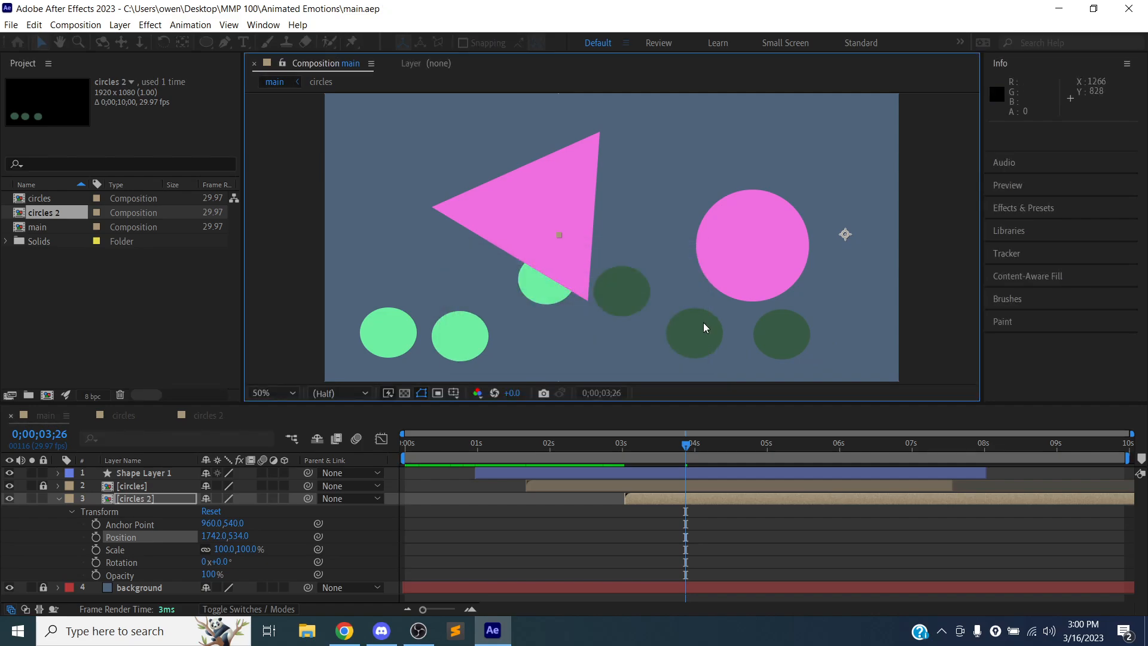
- Preview the main composition from 0;00;01;06 to check the timing of both circle groups
left_click_drag(686, 445, 503, 442)
key("space")
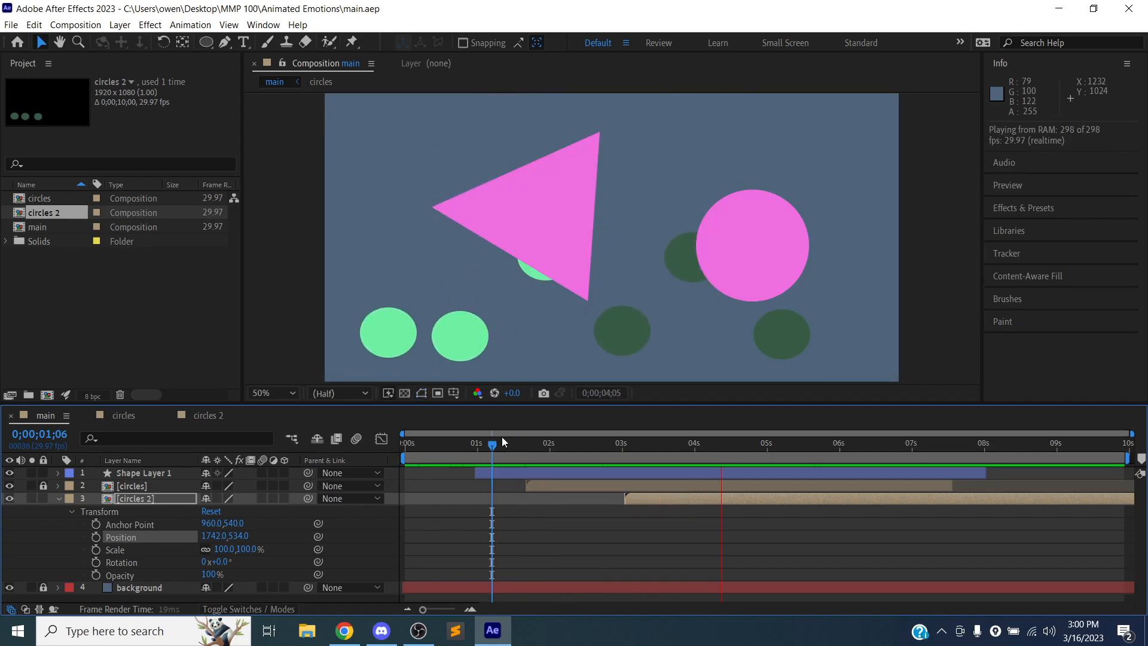
key("space")
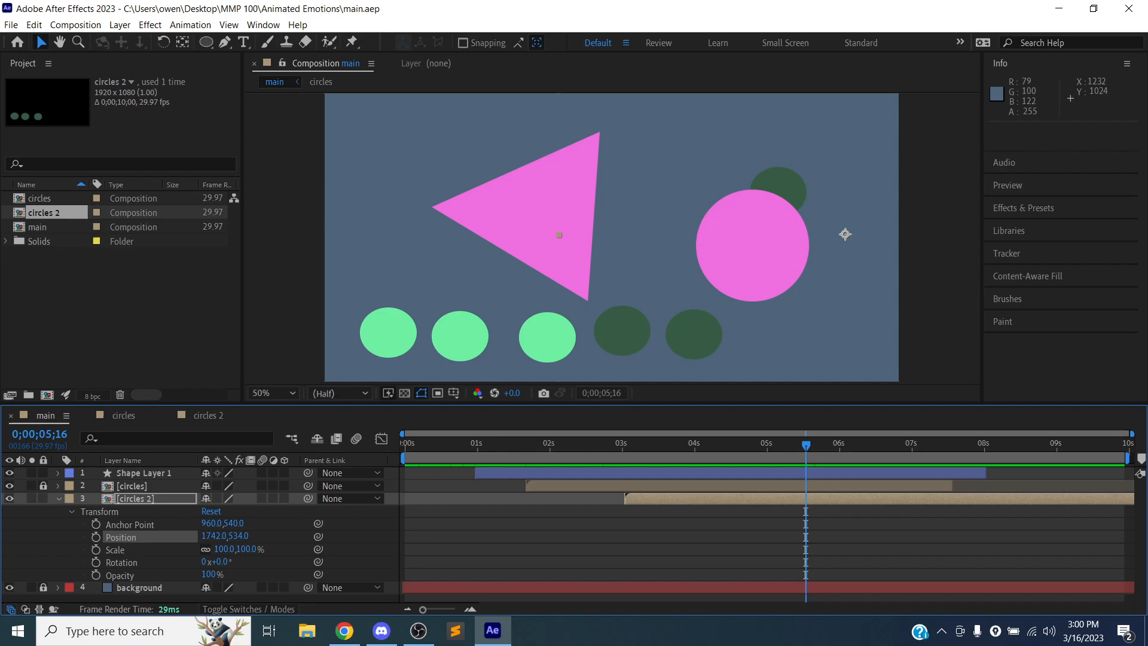
key("alt+Tab")
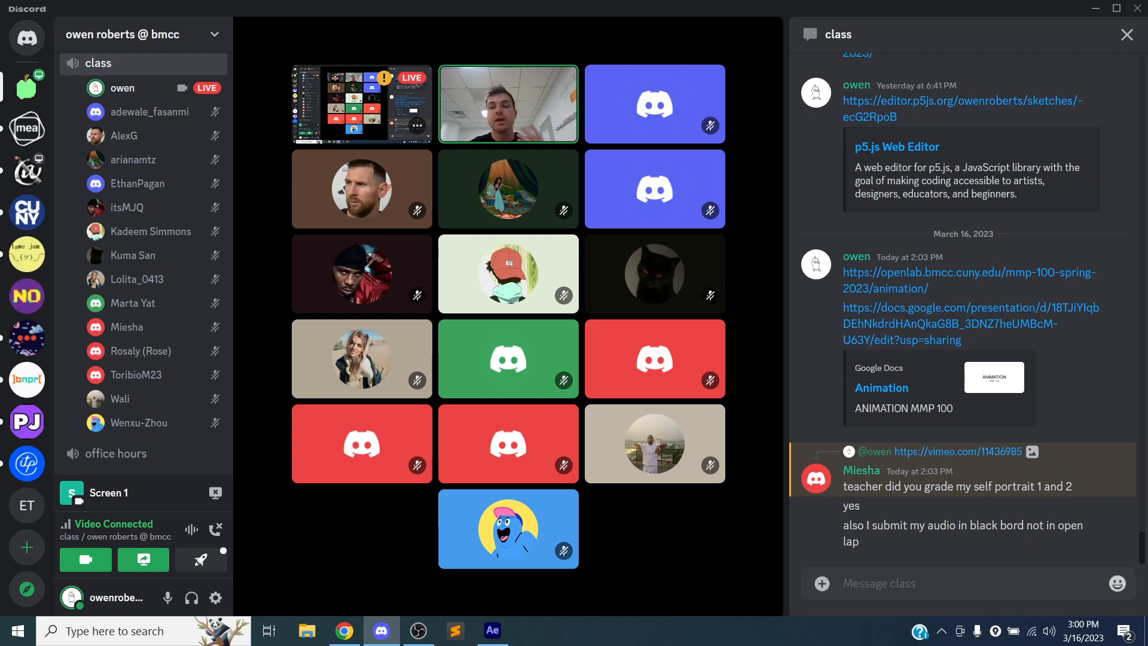
key("alt+Tab")
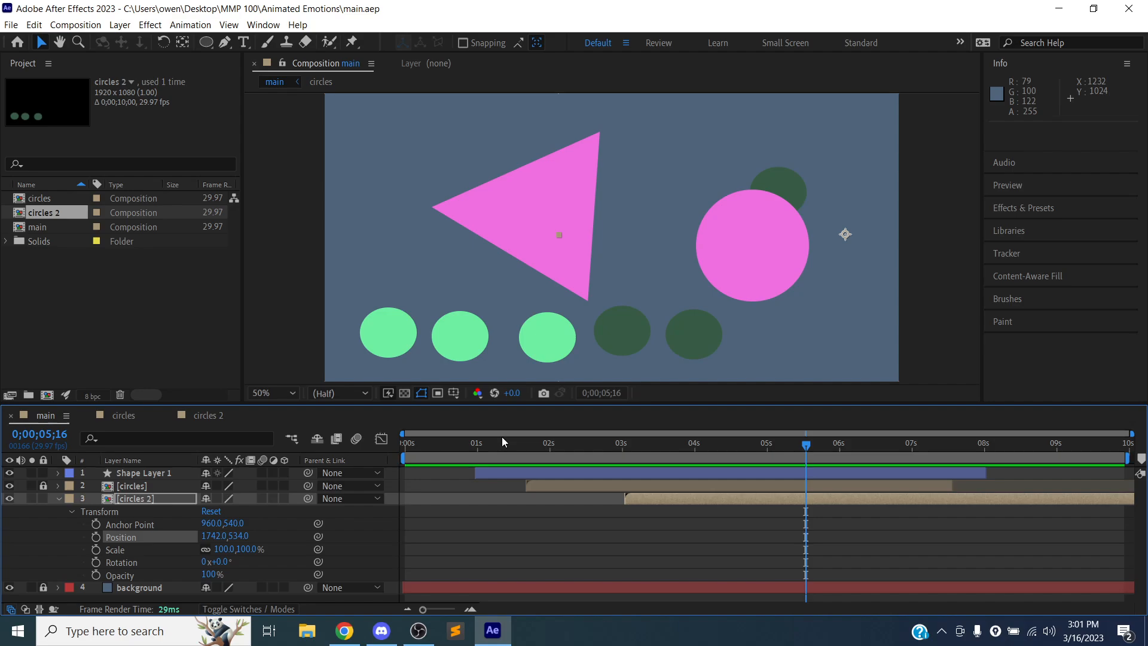
- Collapse the circles 2 layer's properties and deselect the layer
left_click(59, 500)
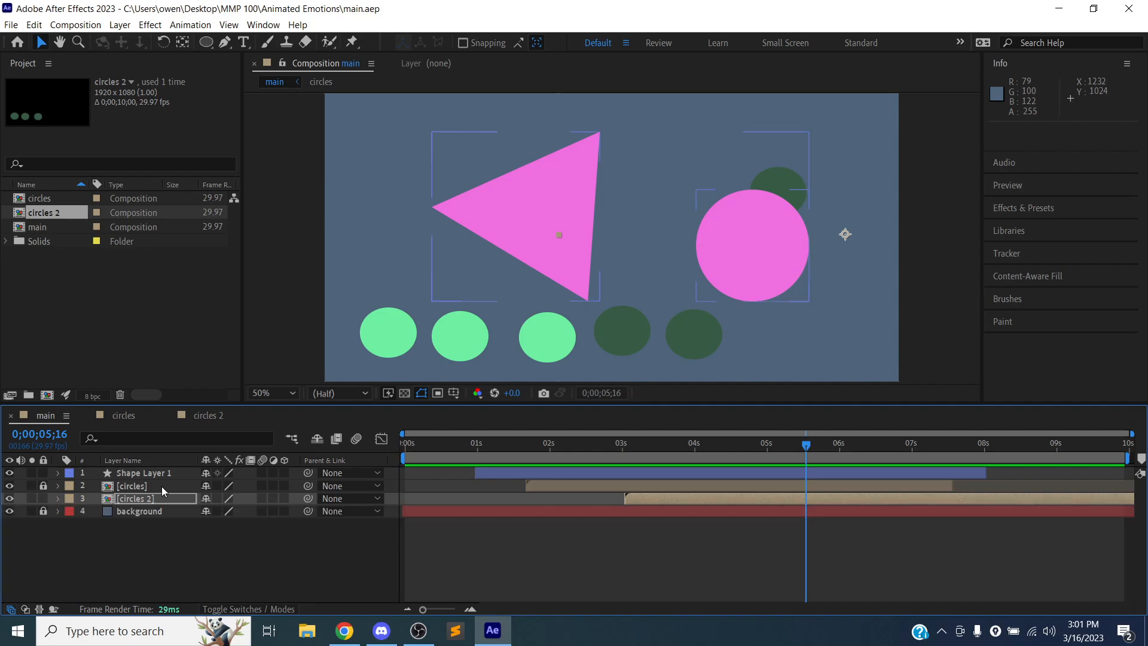
left_click(156, 537)
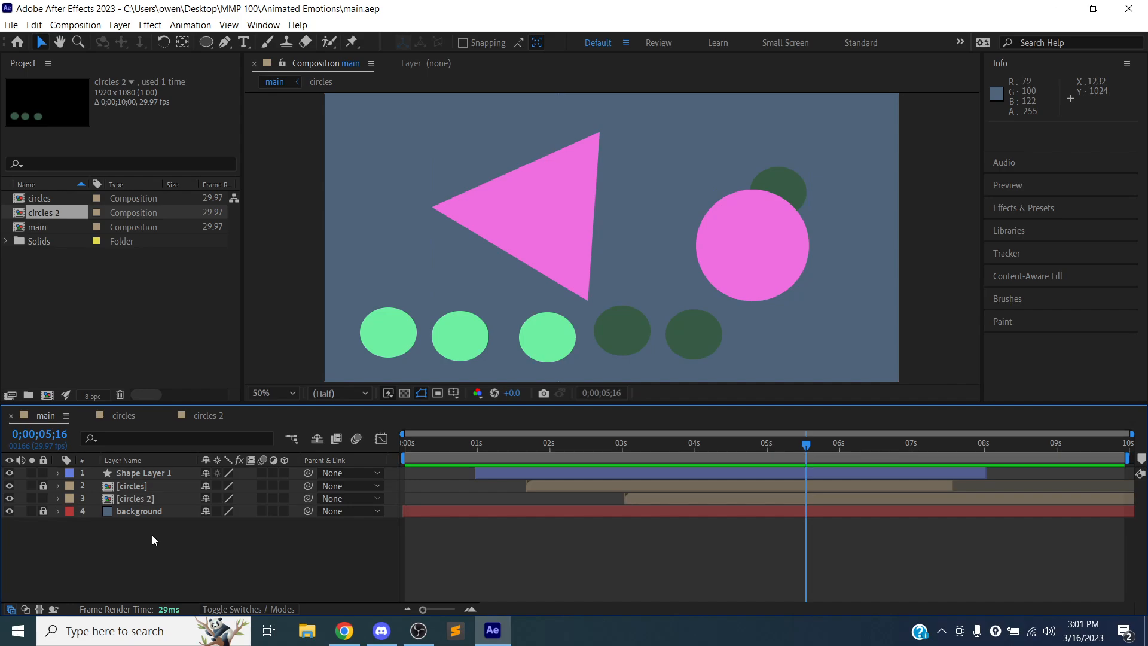
- Switch to Discord and stop sharing the screen in the class voice channel
key("alt+Tab")
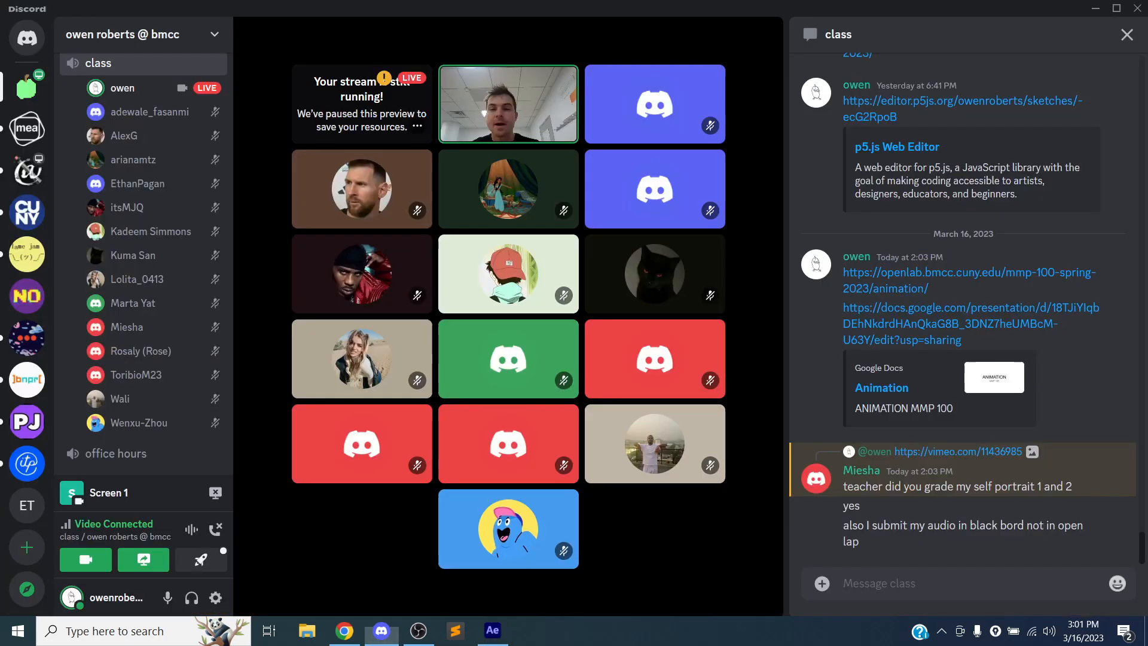
mouse_move(310, 536)
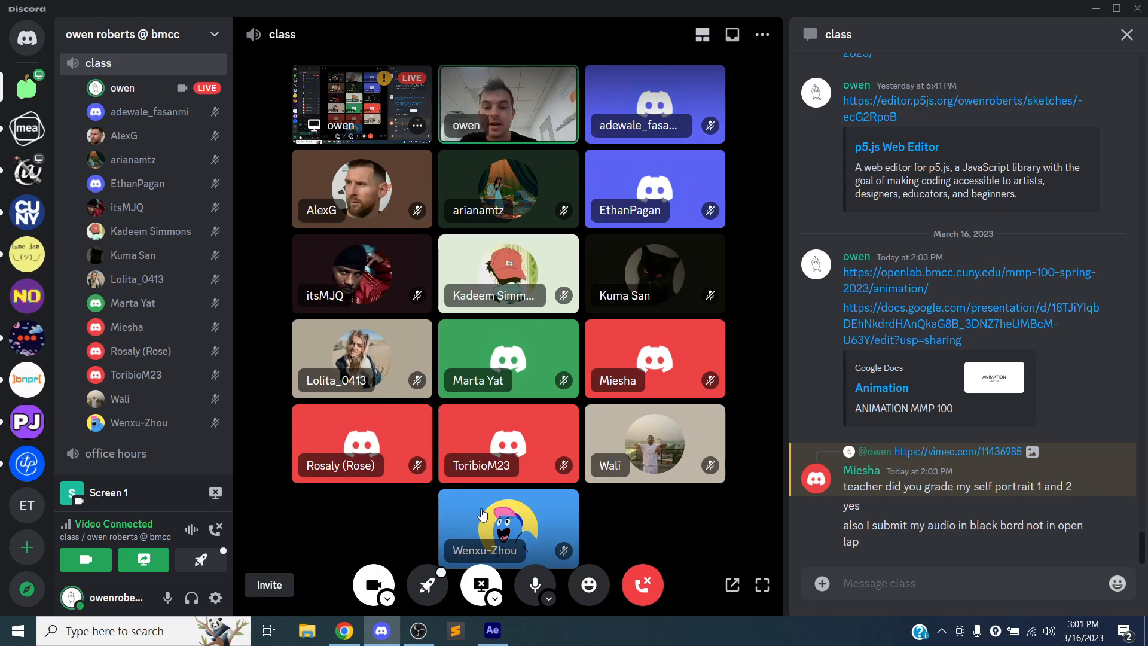
left_click(481, 585)
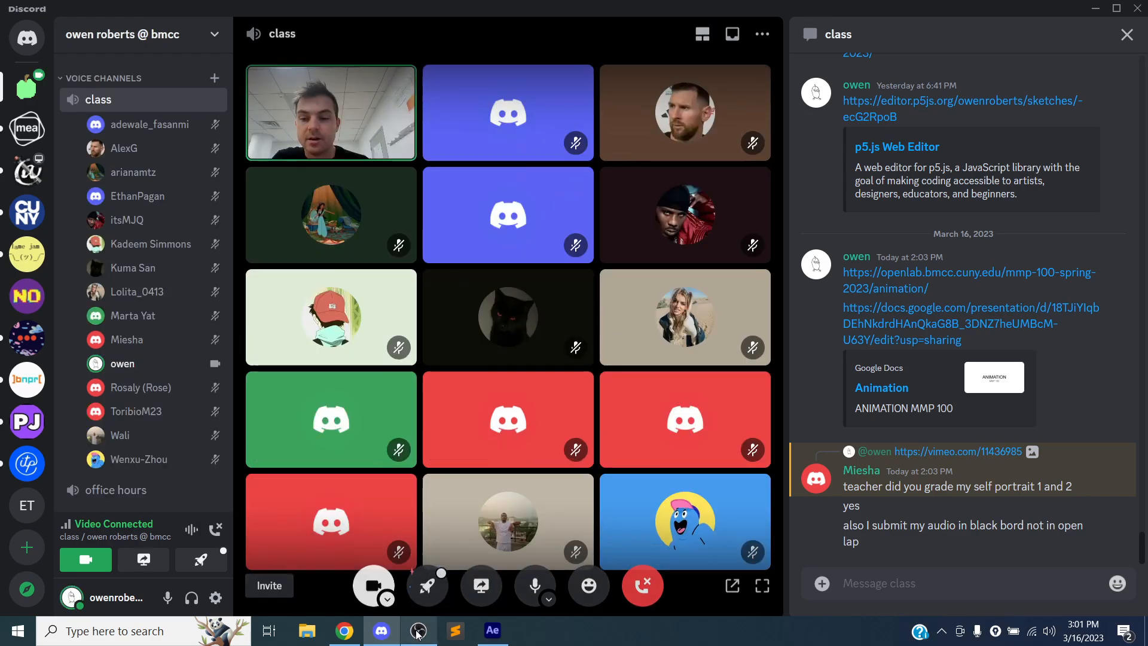